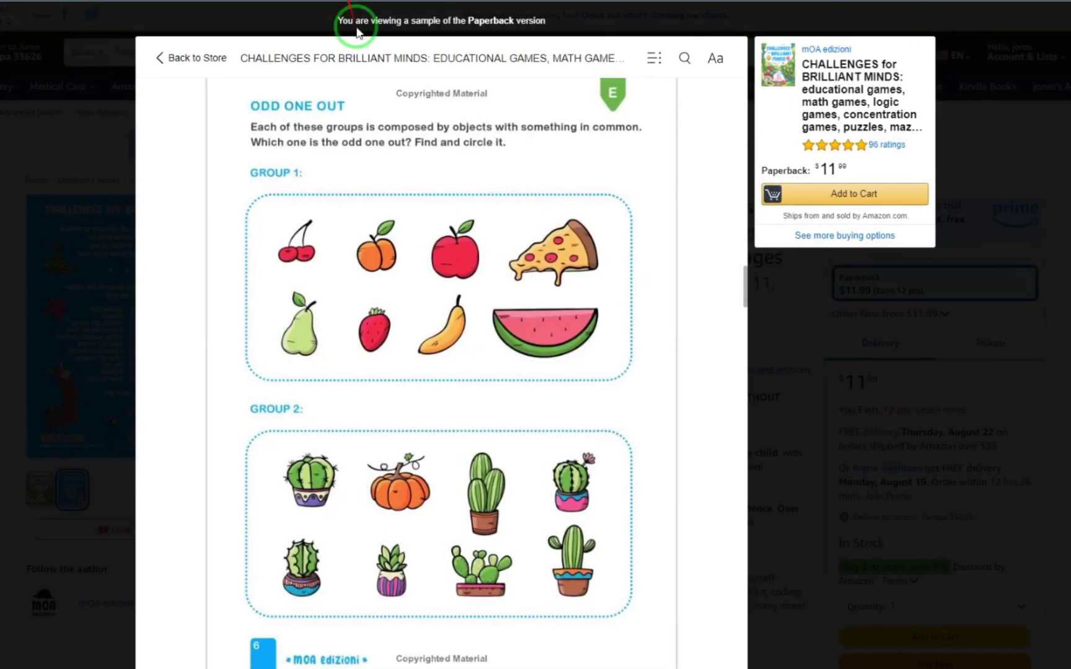
Step: Look through the activity pages in the paperback sample of Challenges for Brilliant Minds and close the sample
scroll(428, 196, "down", 3)
scroll(427, 196, "down", 10)
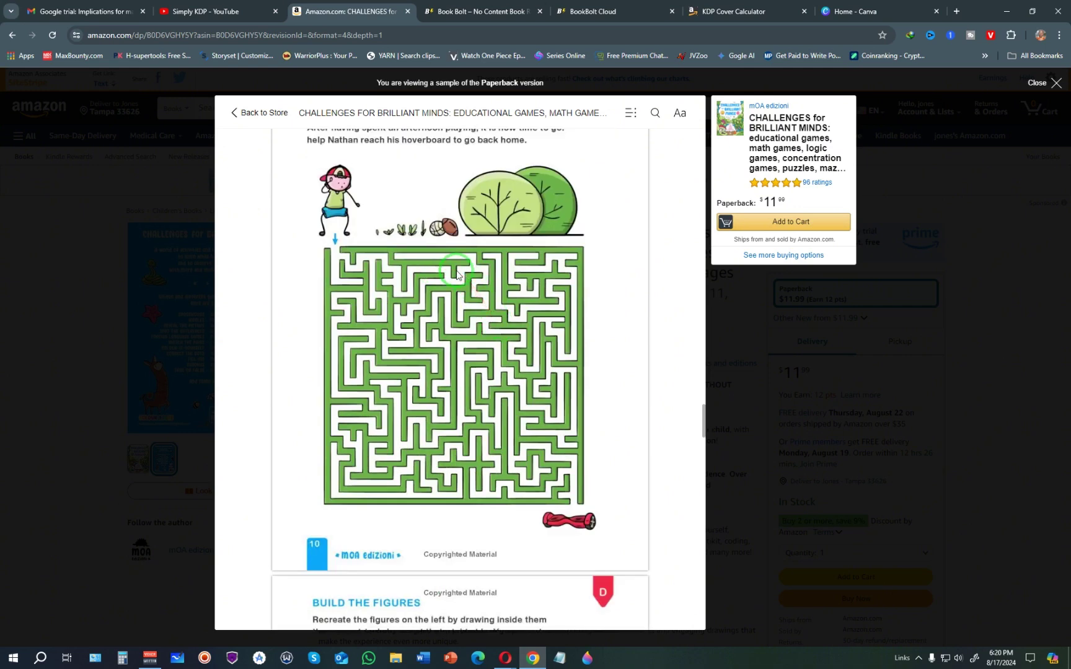
scroll(457, 273, "down", 8)
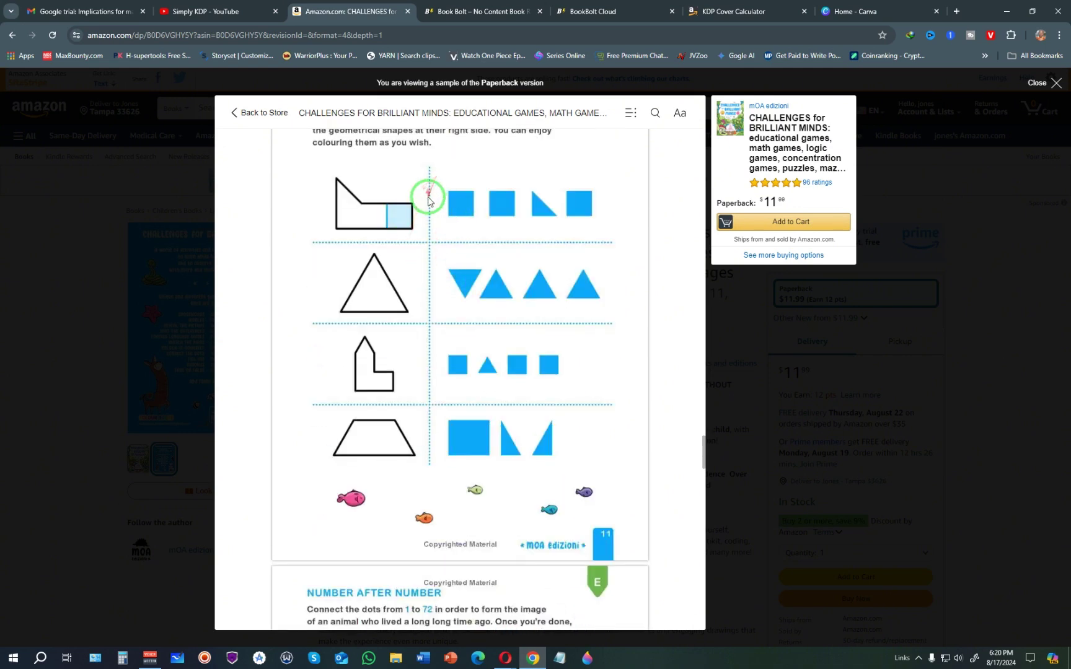
scroll(427, 198, "up", 3)
scroll(428, 199, "down", 9)
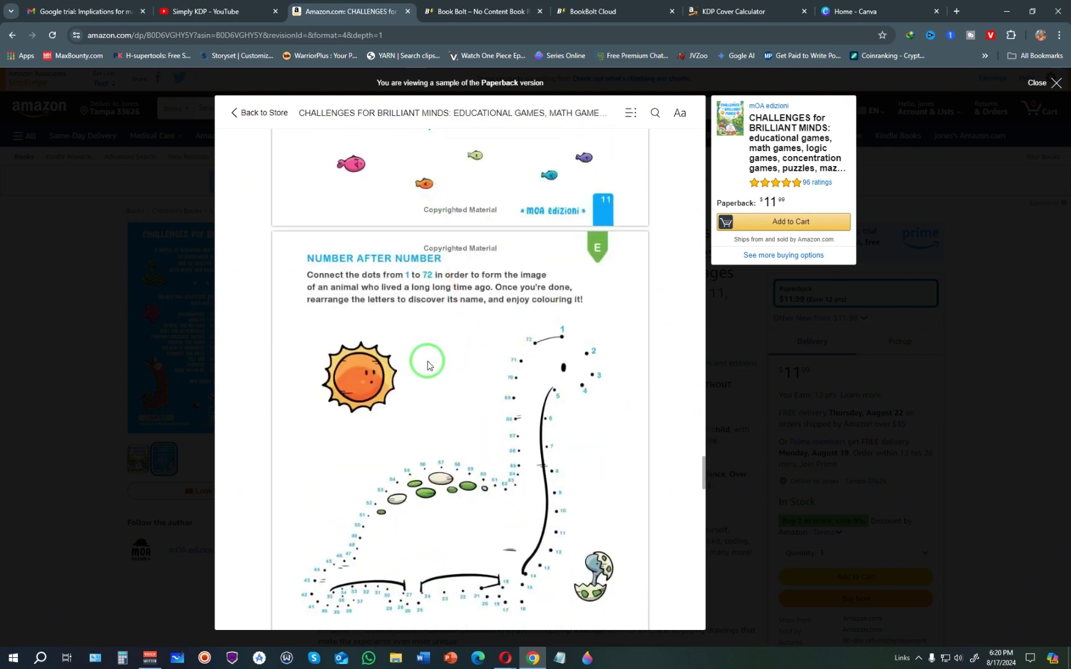
left_click(185, 256)
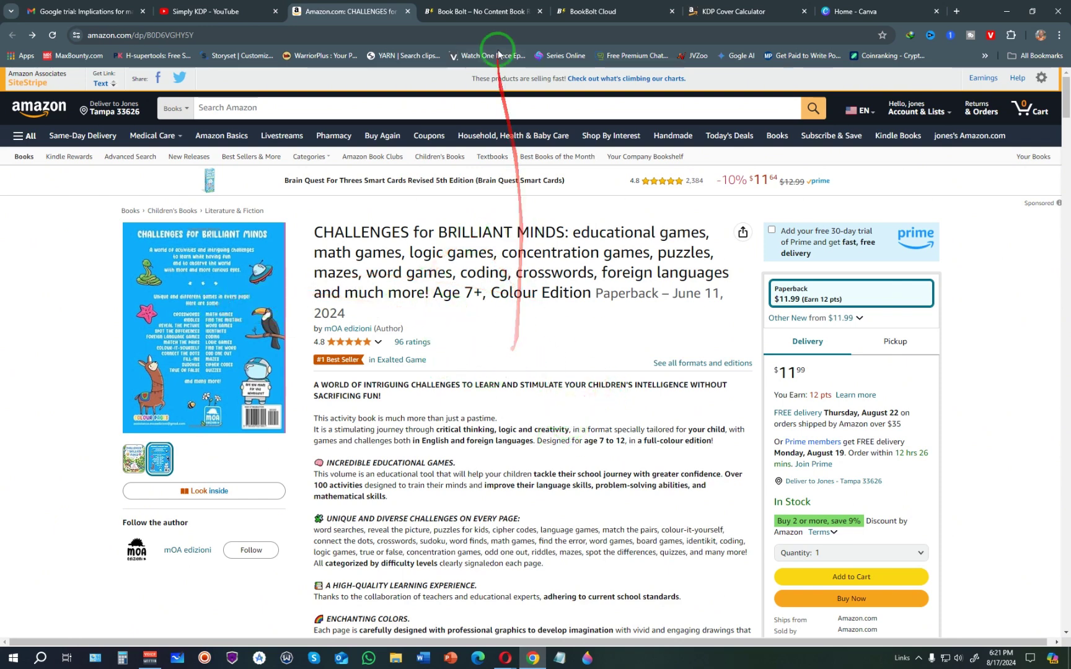
Step: Switch to Book Bolt's Cloud research page and view the available bestseller ranges without changing the selection
left_click(482, 13)
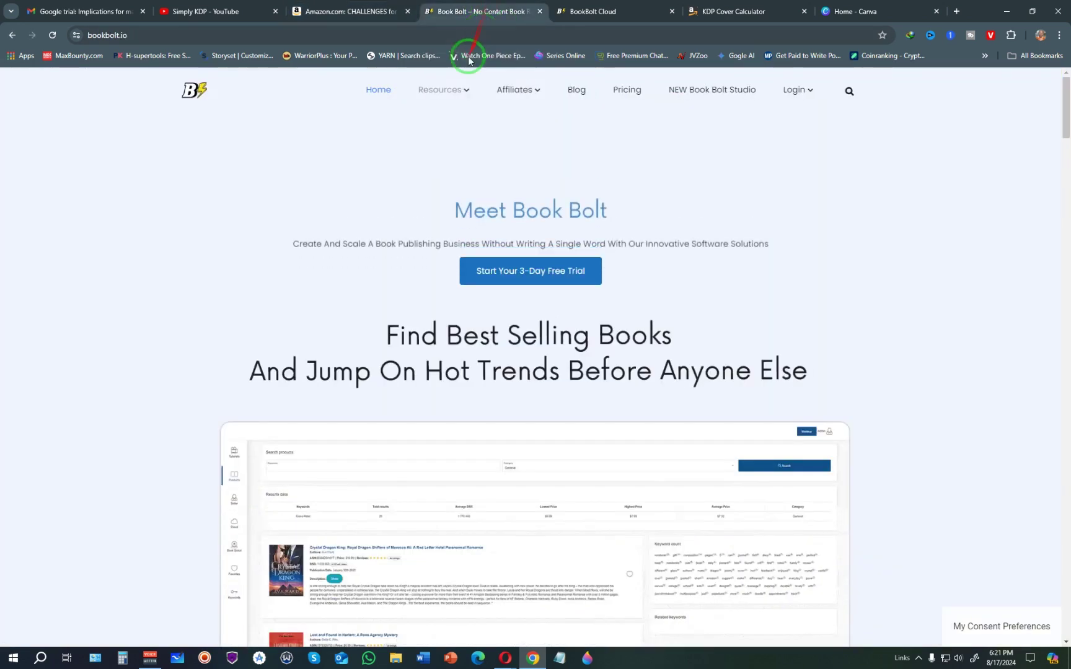
mouse_move(441, 91)
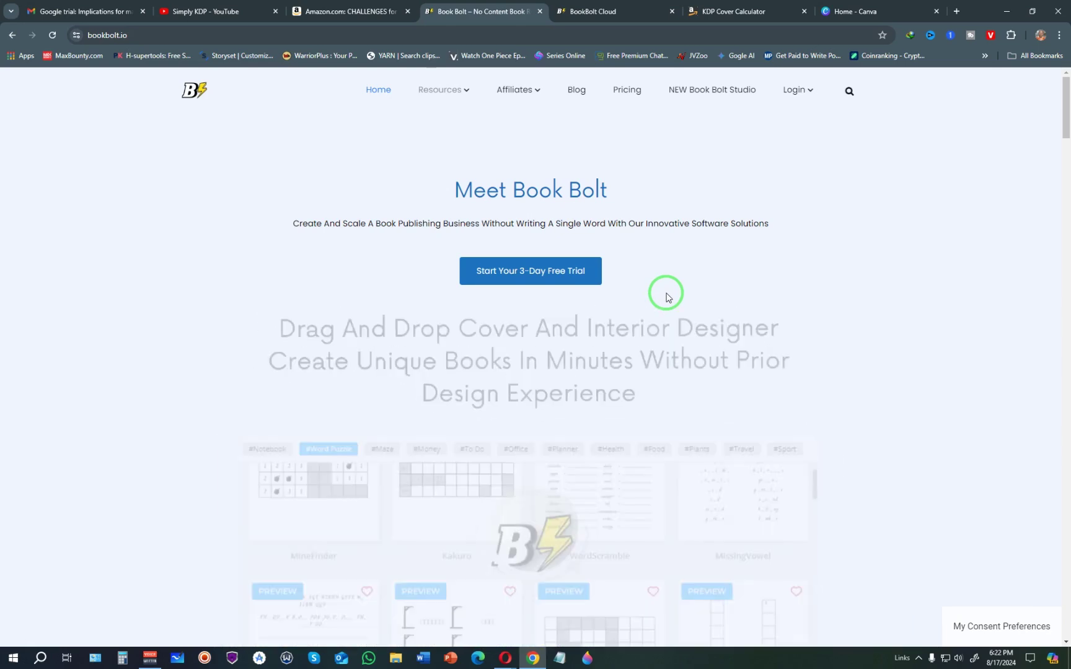
left_click(592, 11)
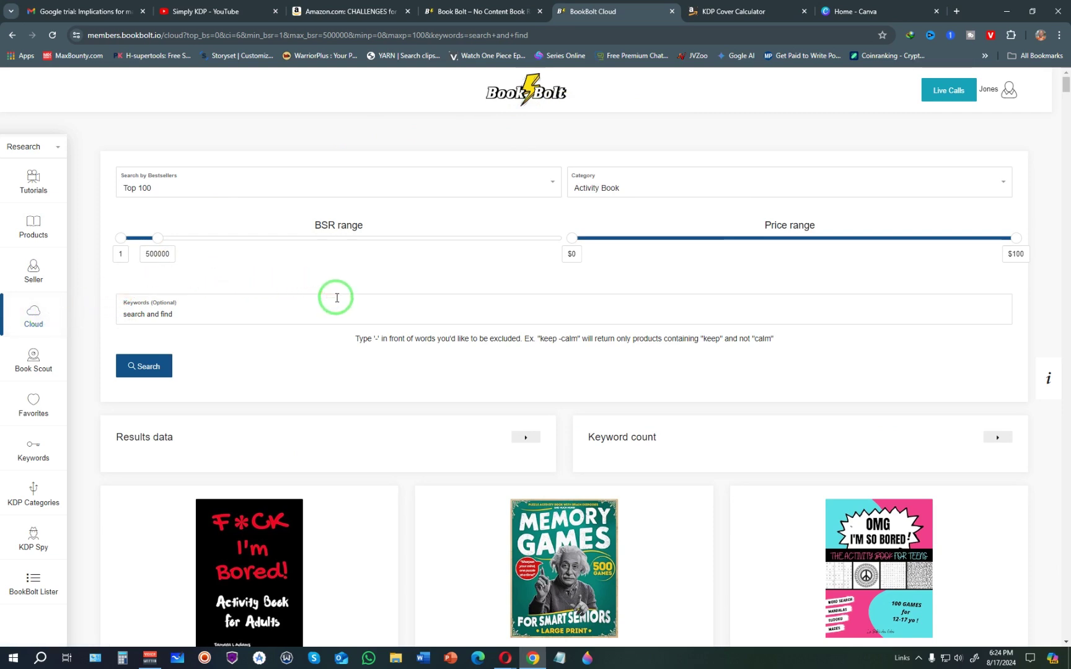
left_click(280, 183)
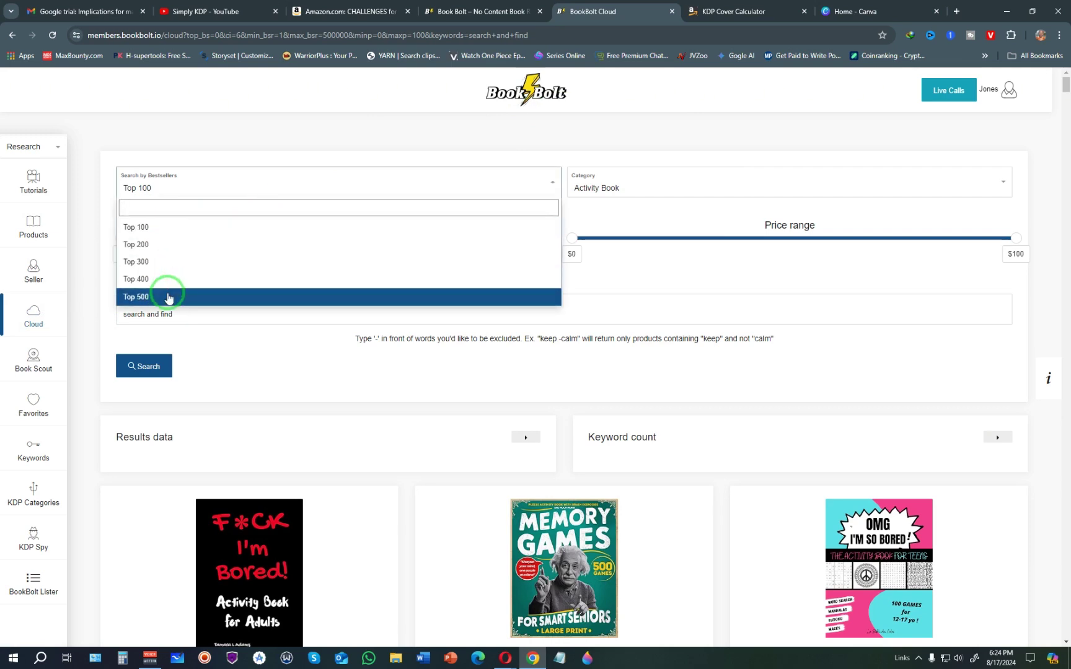
left_click(280, 194)
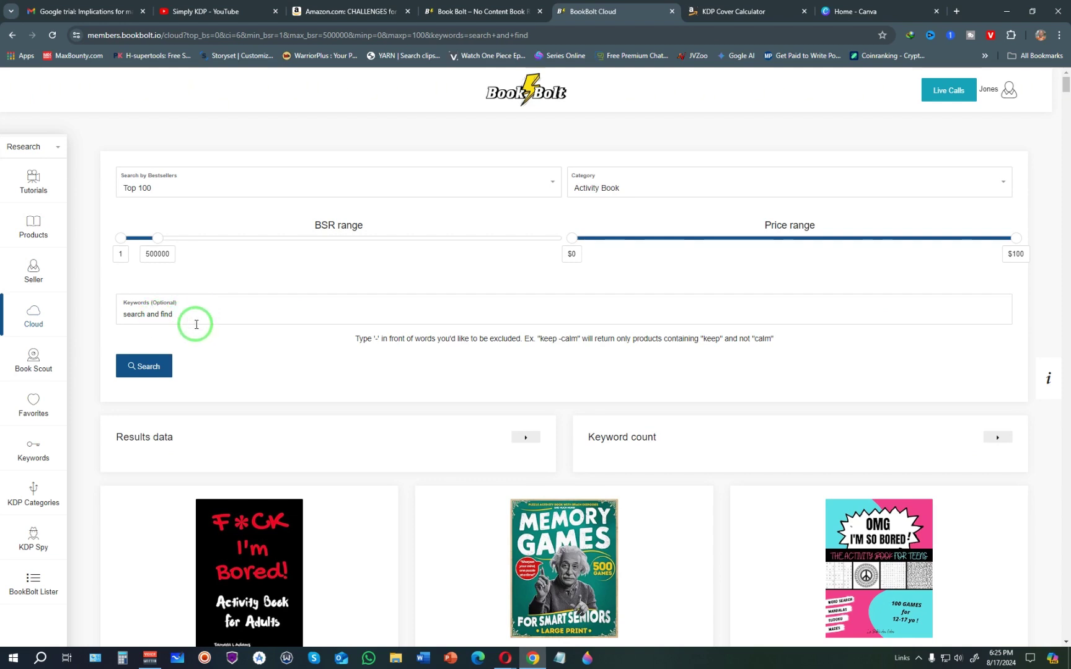
Step: Examine the reviews, publication date, price, BSR and sales estimates of Memory Games for Smart Seniors in the results
scroll(214, 317, "down", 5)
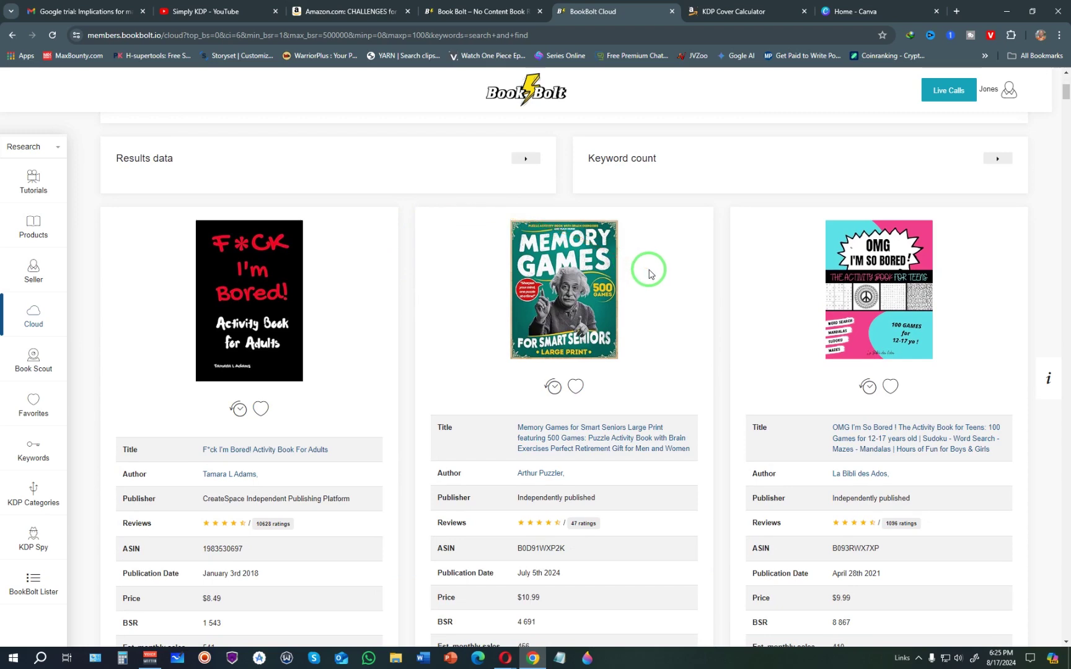
scroll(649, 273, "down", 1)
scroll(649, 273, "down", 2)
left_click_drag(645, 335, 521, 378)
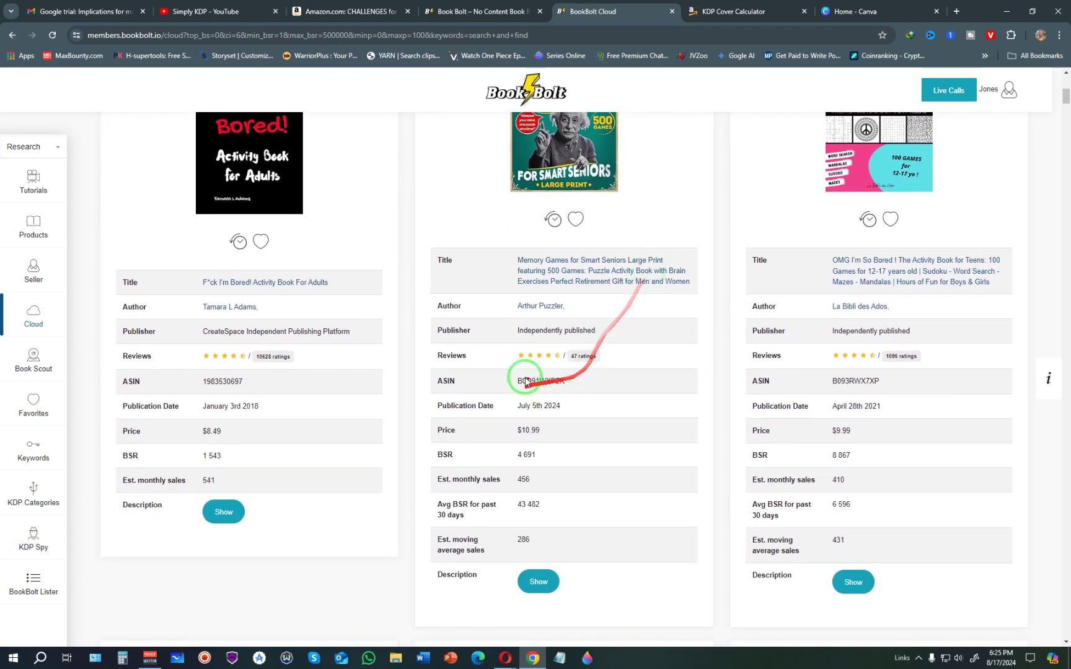
scroll(521, 378, "up", 3)
mouse_move(589, 298)
left_mouse_down()
mouse_move(519, 220)
mouse_move(560, 316)
left_mouse_up()
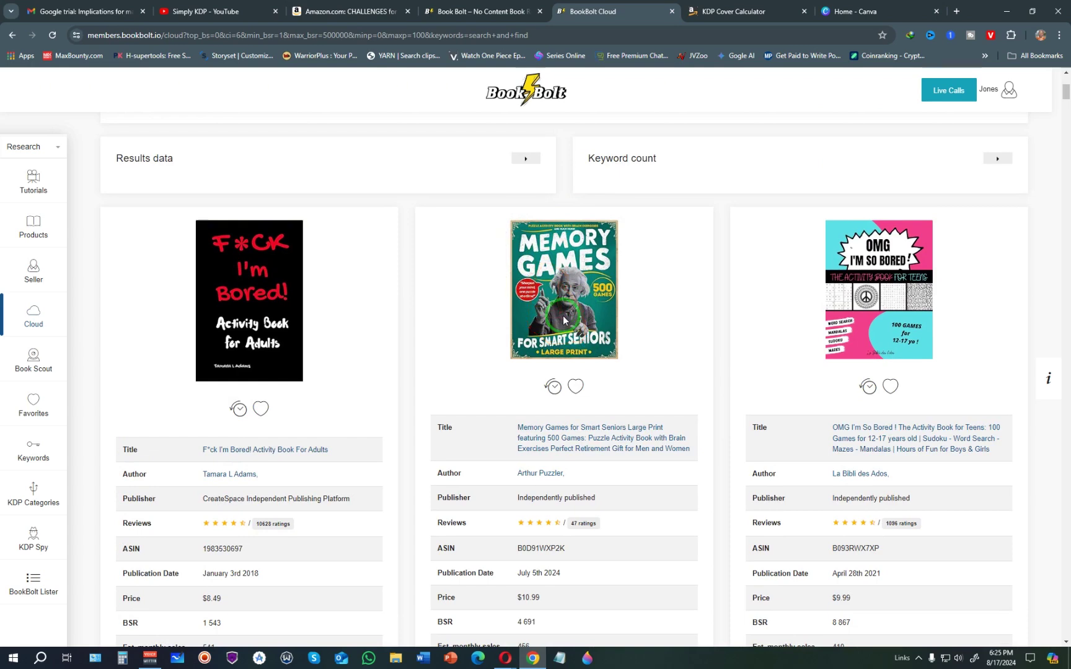
scroll(583, 317, "down", 3)
left_click_drag(602, 277, 605, 314)
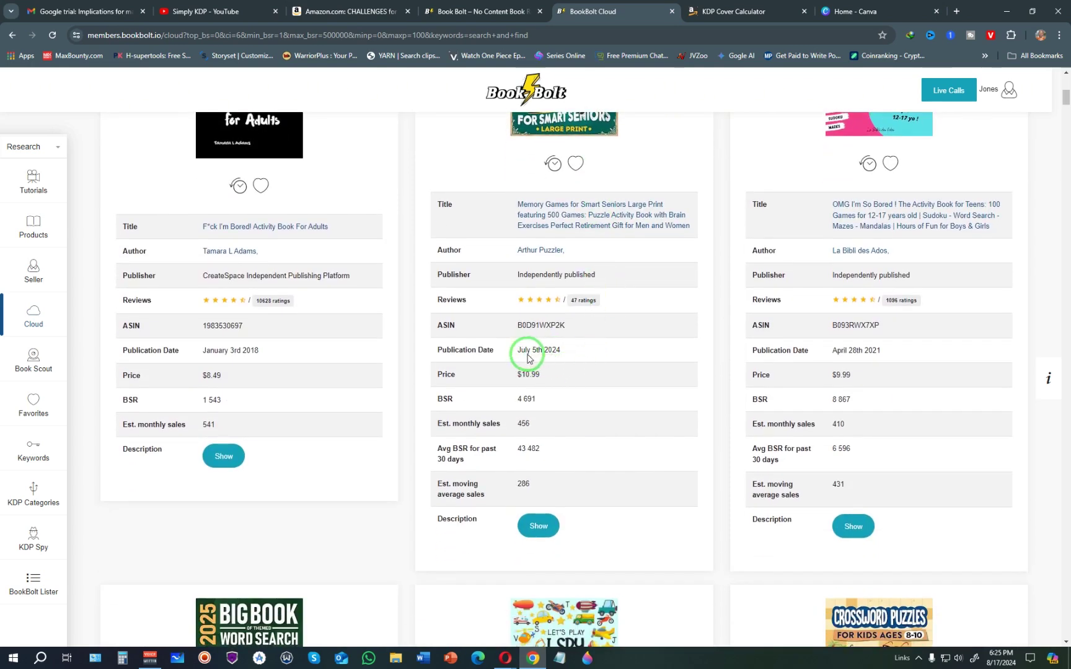
left_click_drag(558, 313, 580, 297)
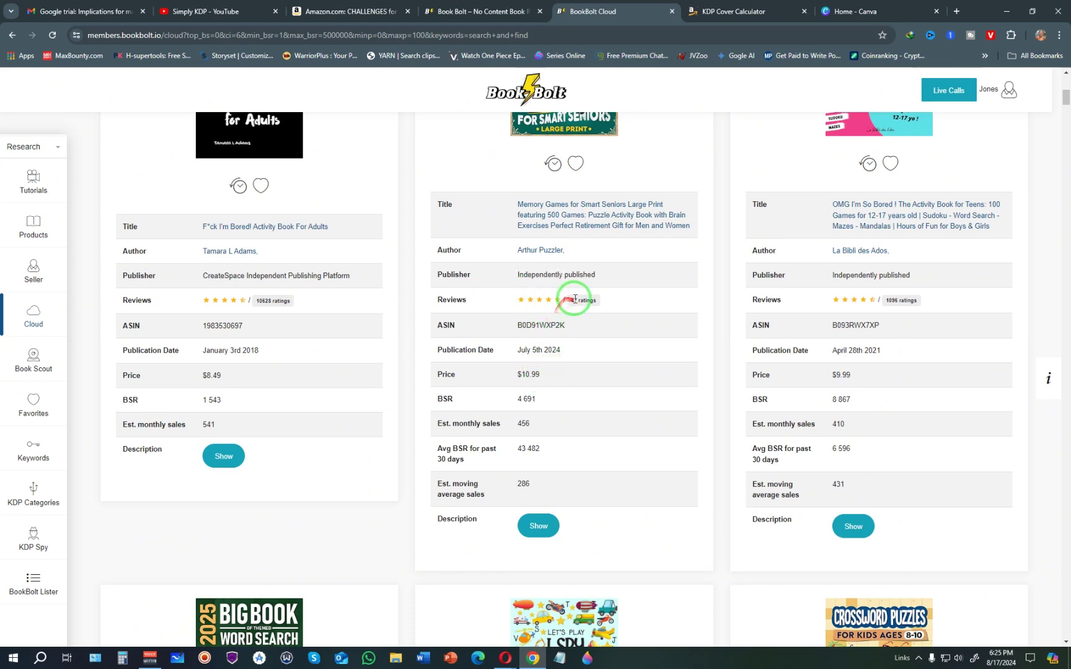
mouse_move(559, 305)
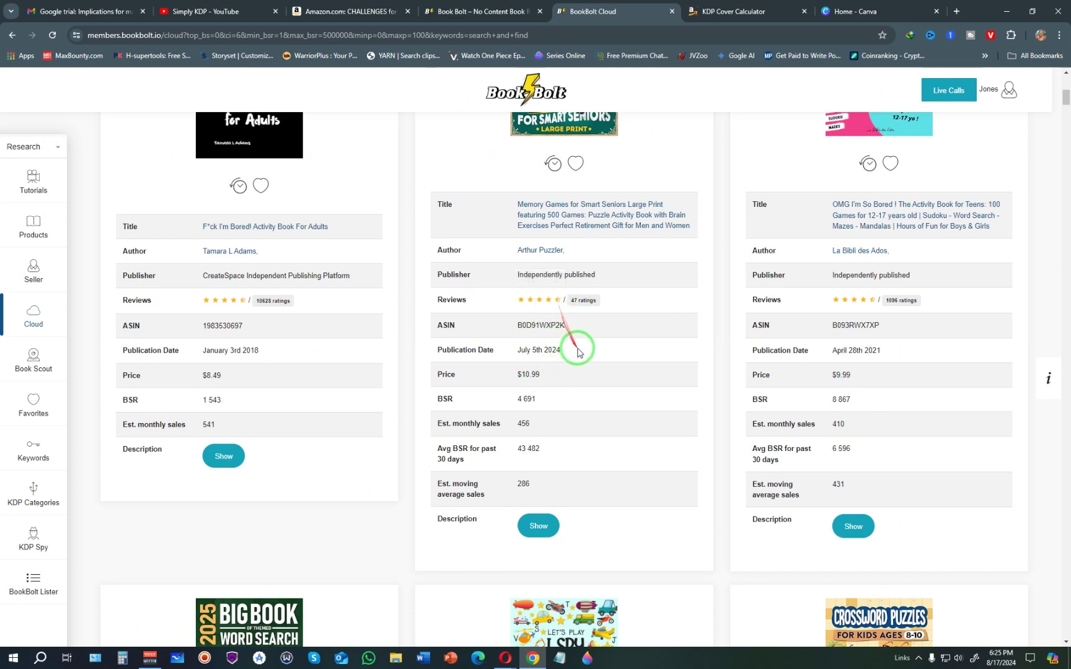
scroll(606, 132, "up", 1)
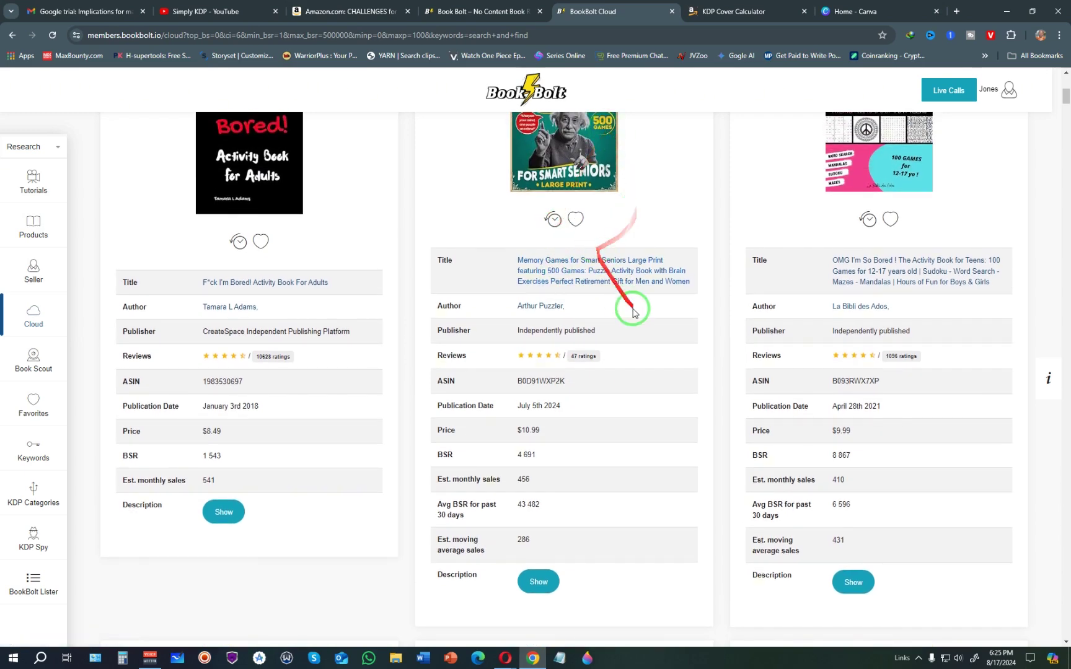
scroll(606, 251, "up", 1)
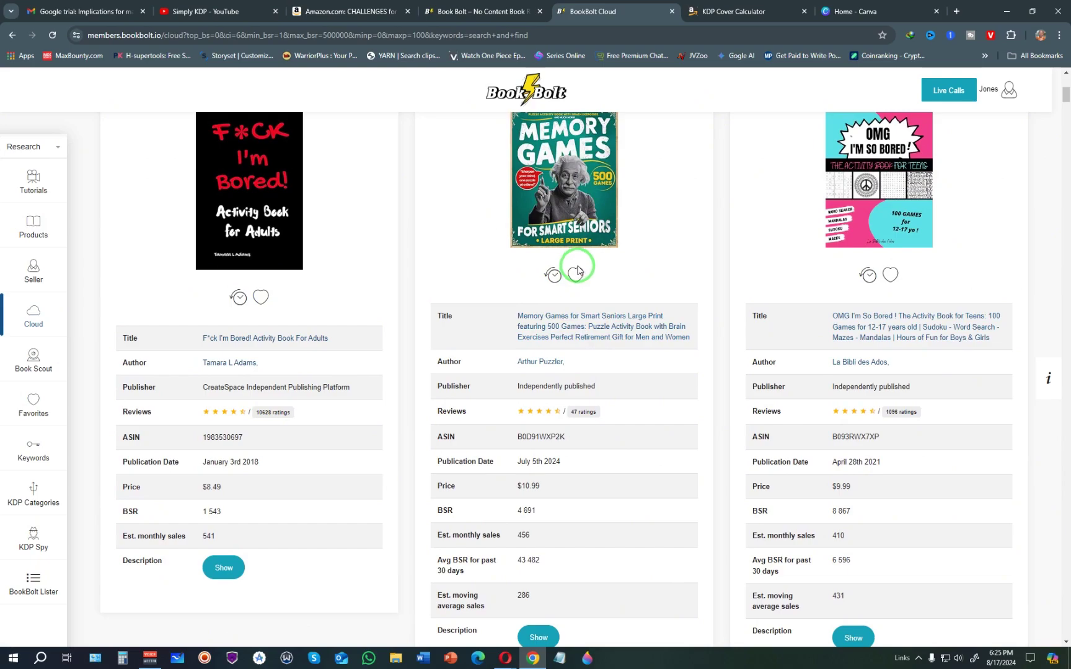
Step: Find Challenges for Brilliant Minds further down the results and open its BSR and price history
scroll(586, 313, "down", 4)
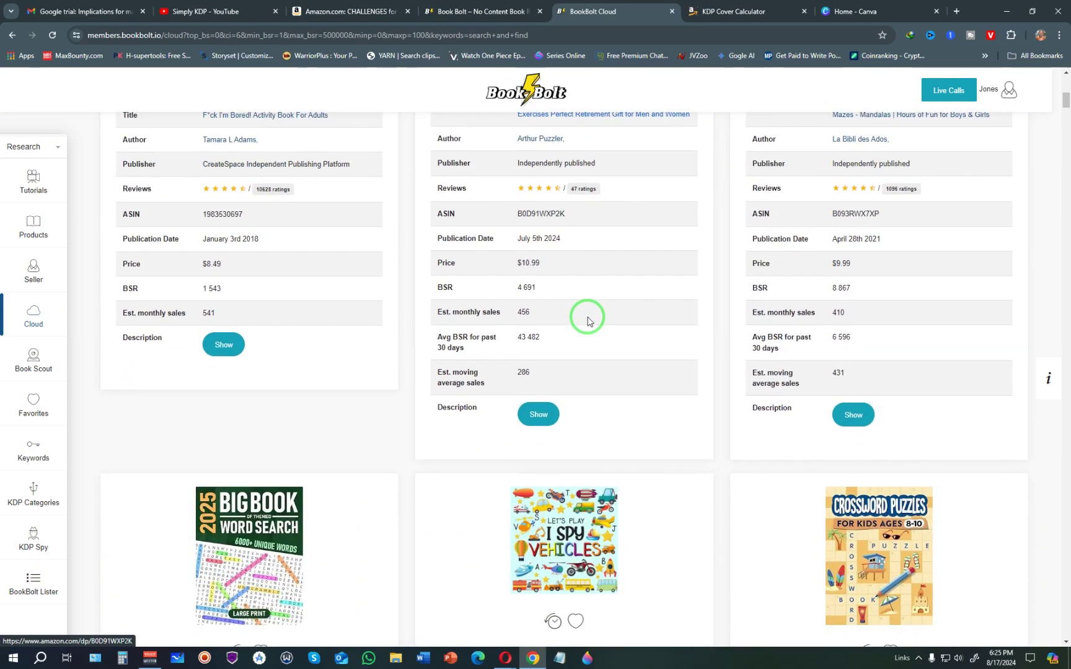
scroll(589, 321, "down", 20)
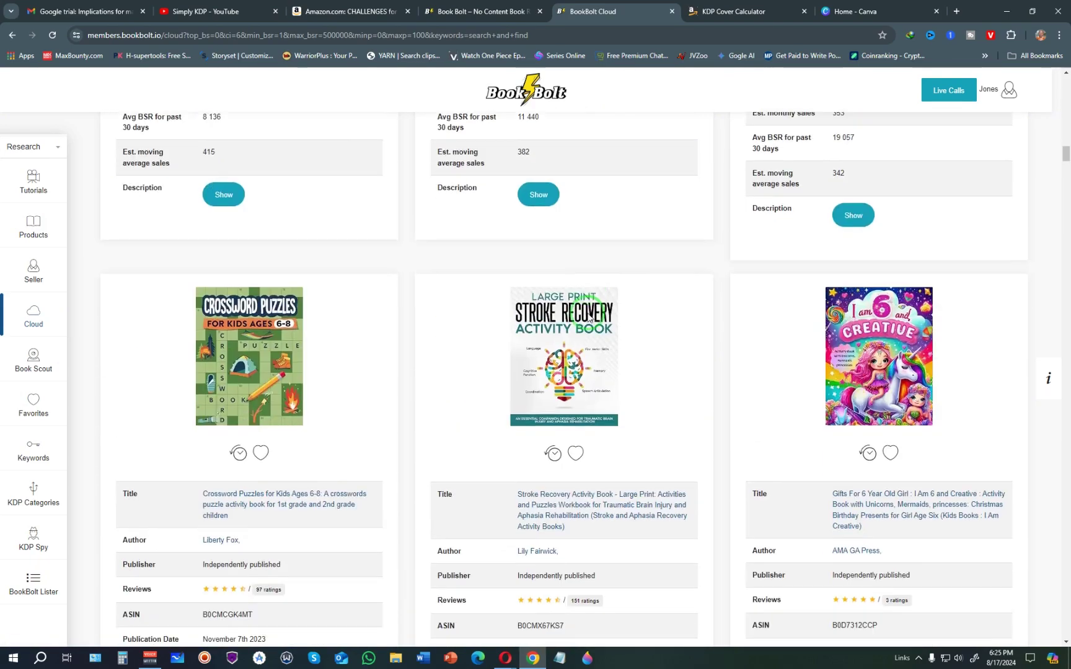
scroll(589, 318, "down", 20)
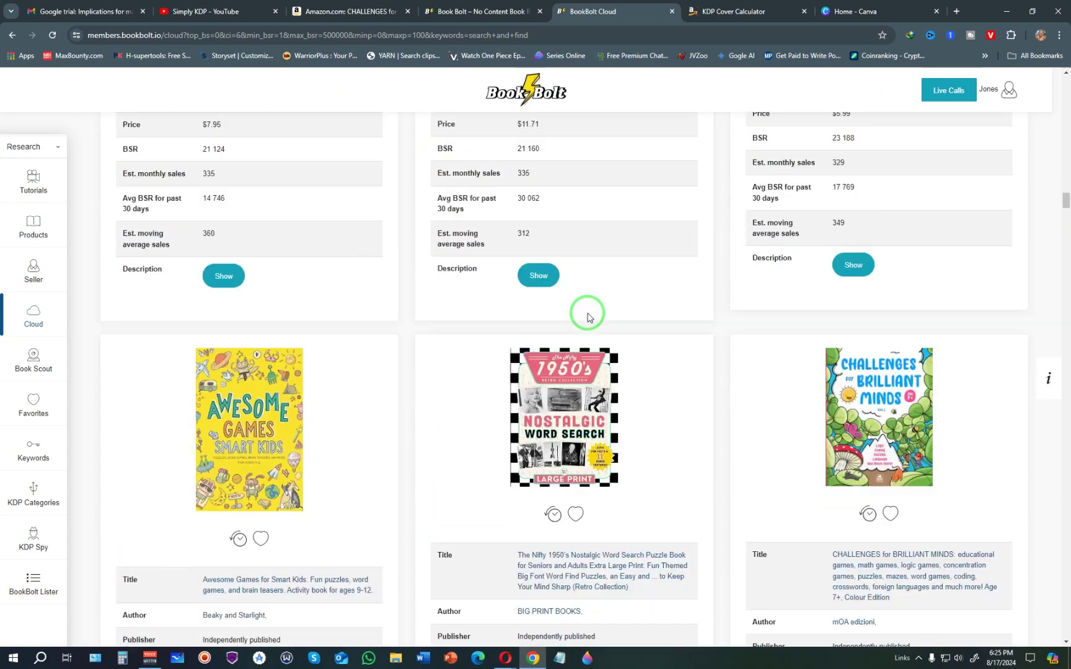
scroll(587, 317, "down", 3)
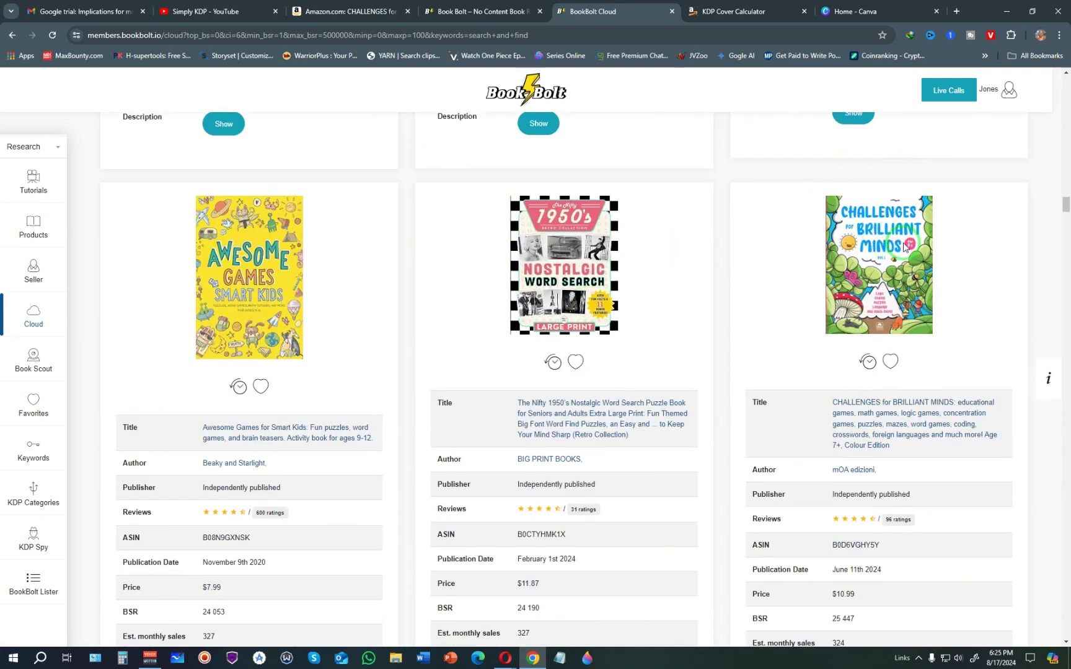
scroll(904, 247, "down", 2)
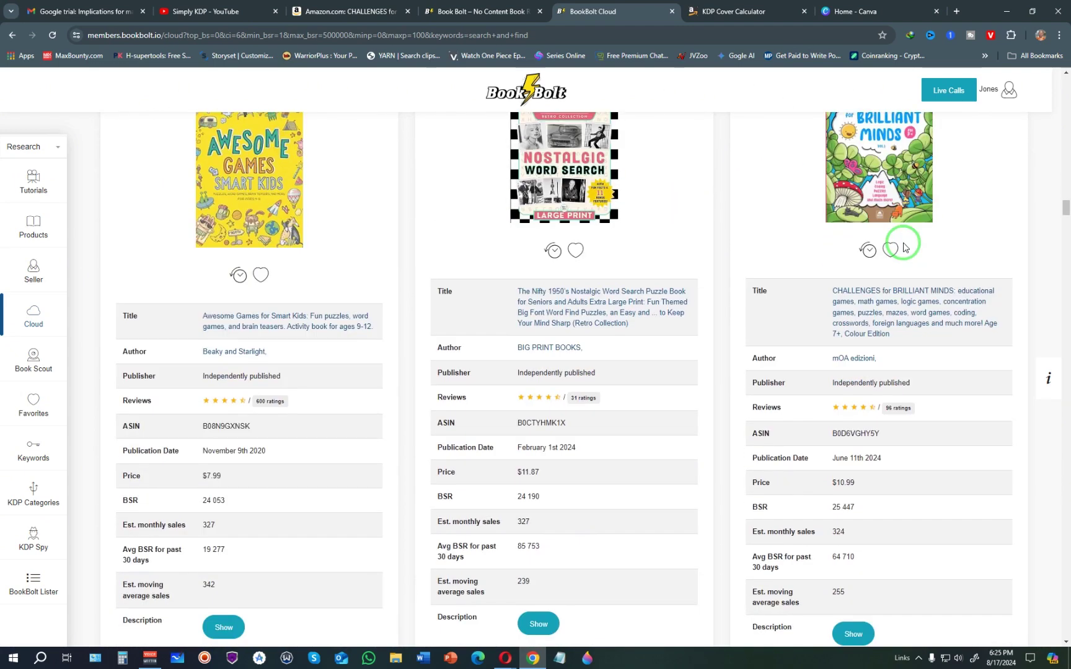
left_click(868, 251)
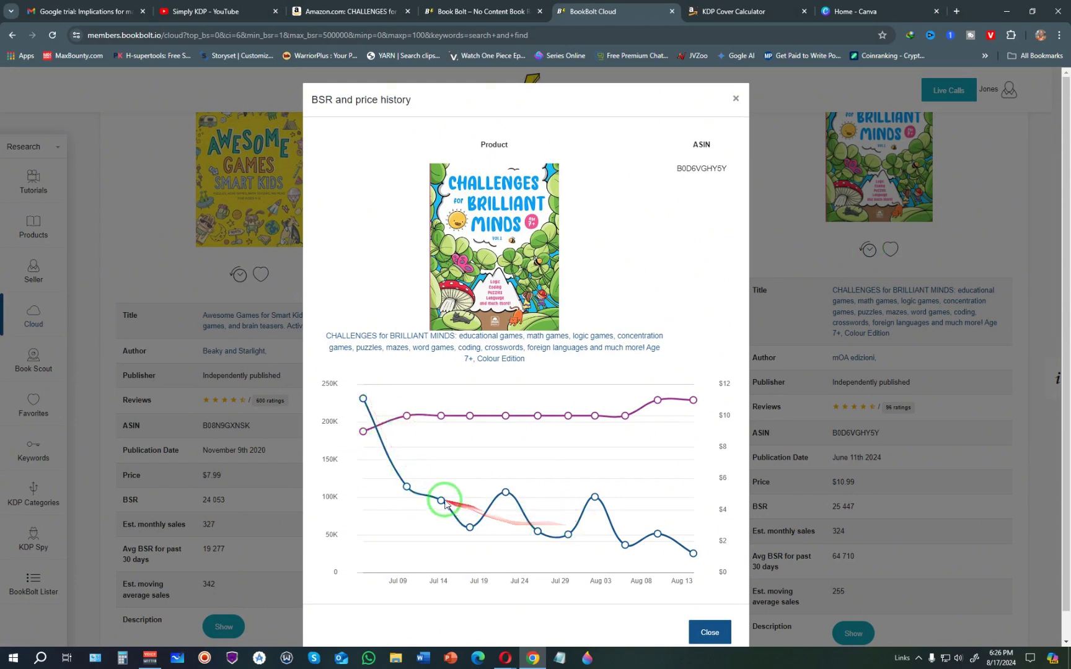
Step: Examine how the book's price and sales rank develop from early July to mid-August on the history chart
mouse_move(441, 500)
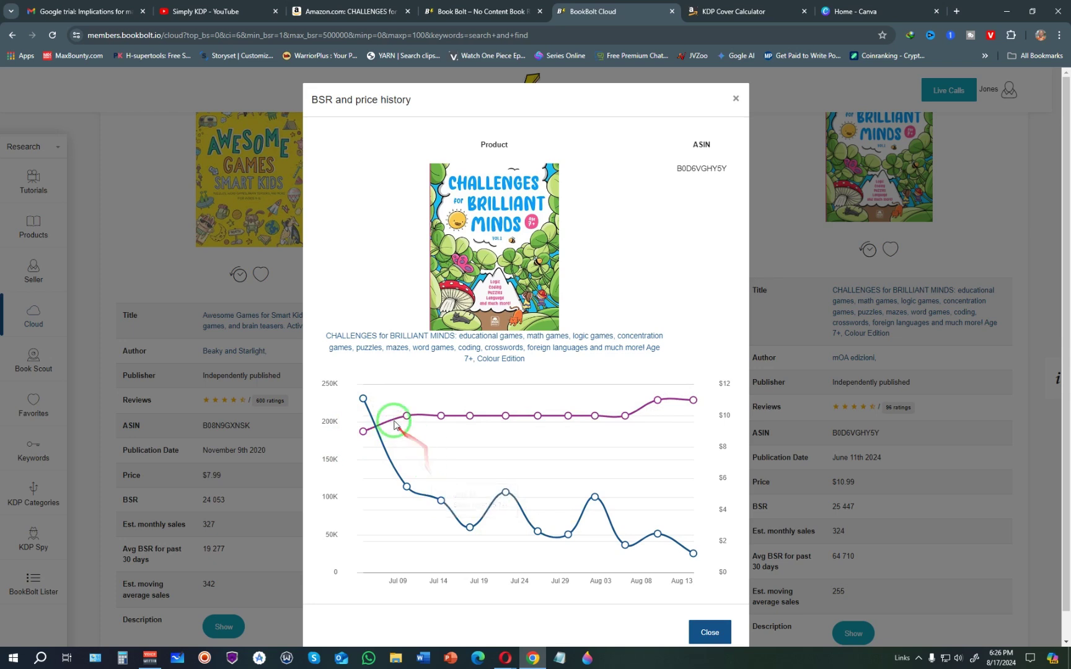
mouse_move(441, 415)
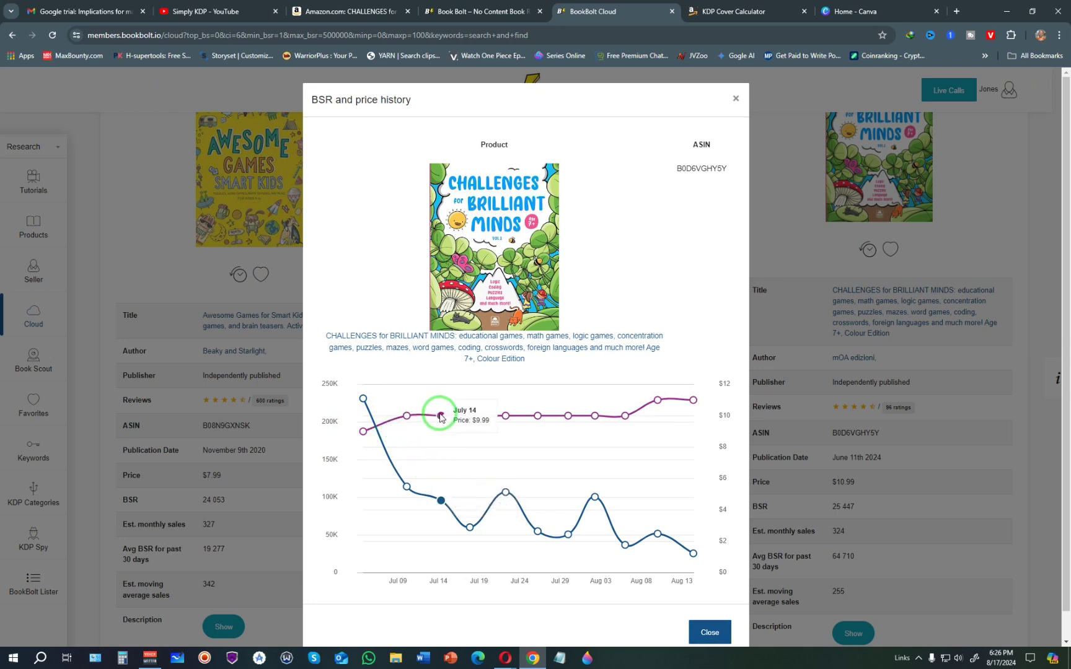
mouse_move(365, 439)
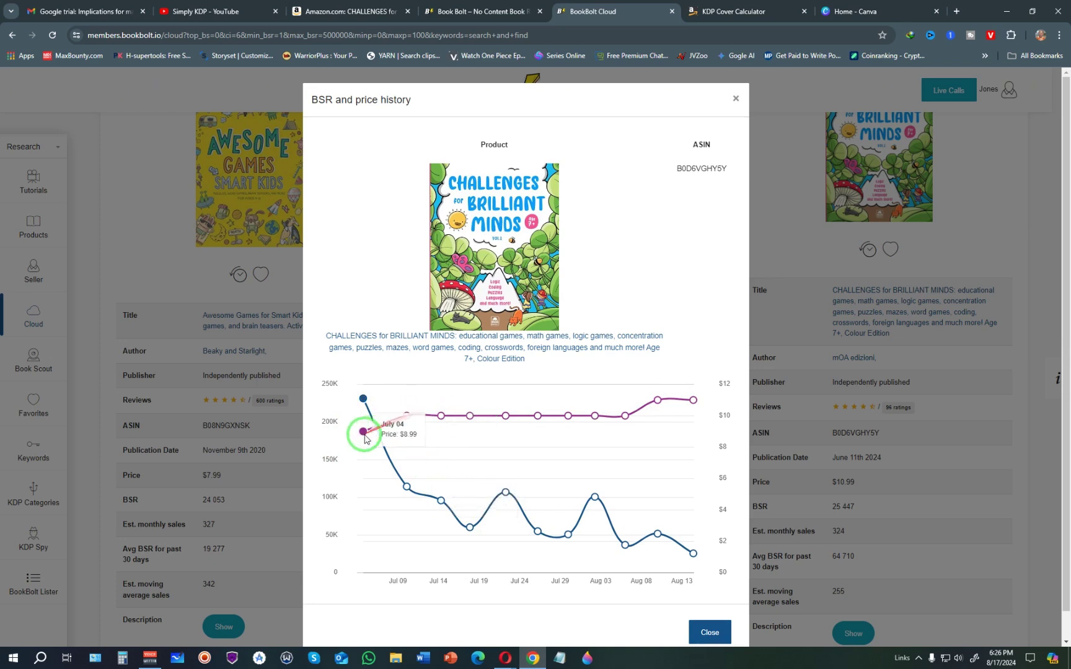
mouse_move(442, 417)
left_mouse_down()
mouse_move(520, 304)
mouse_move(425, 420)
mouse_move(426, 387)
left_mouse_up()
left_click_drag(430, 428, 443, 392)
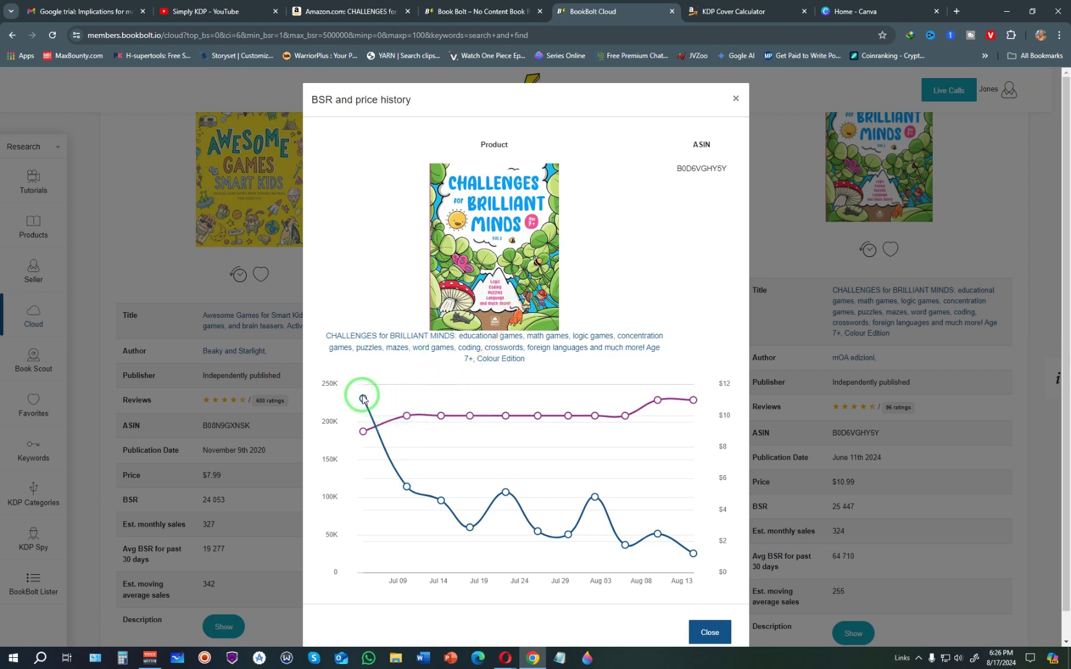
mouse_move(363, 399)
left_mouse_down()
mouse_move(386, 449)
mouse_move(446, 505)
left_mouse_up()
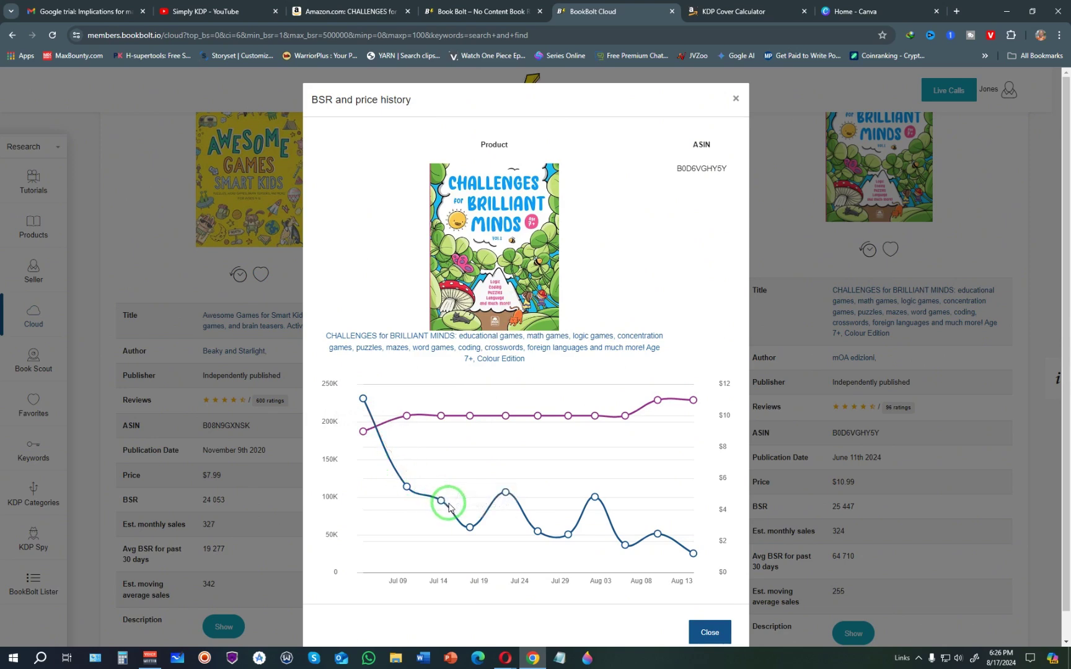
mouse_move(449, 508)
left_mouse_down()
mouse_move(453, 468)
mouse_move(365, 385)
left_mouse_up()
mouse_move(366, 401)
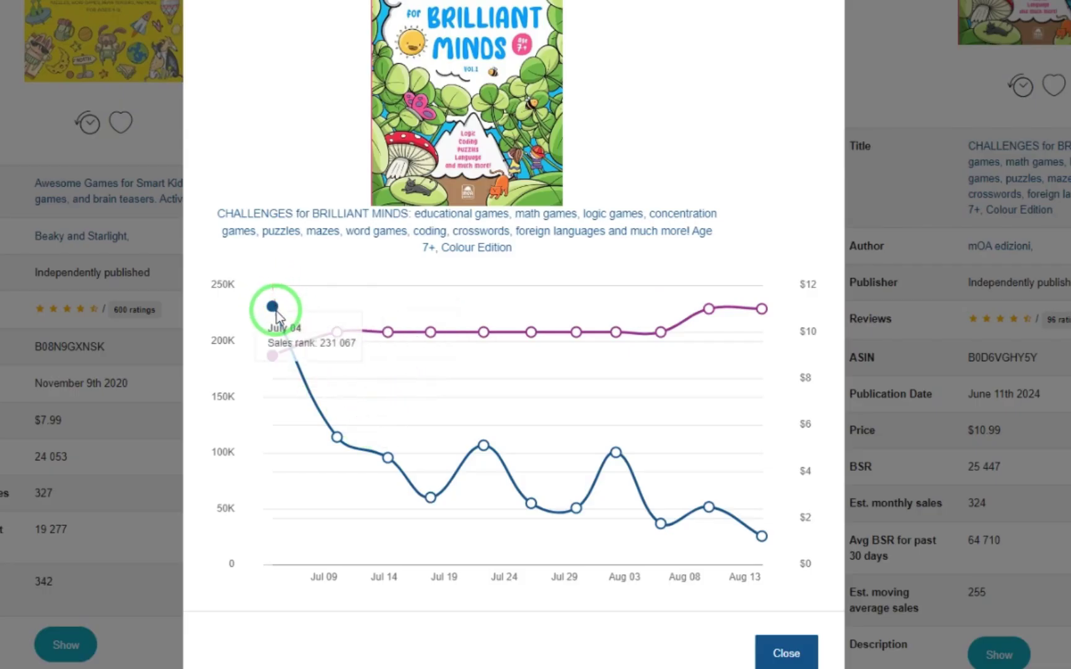
mouse_move(273, 307)
left_mouse_down()
mouse_move(293, 335)
mouse_move(455, 422)
mouse_move(734, 515)
mouse_move(758, 528)
mouse_move(779, 562)
left_mouse_up()
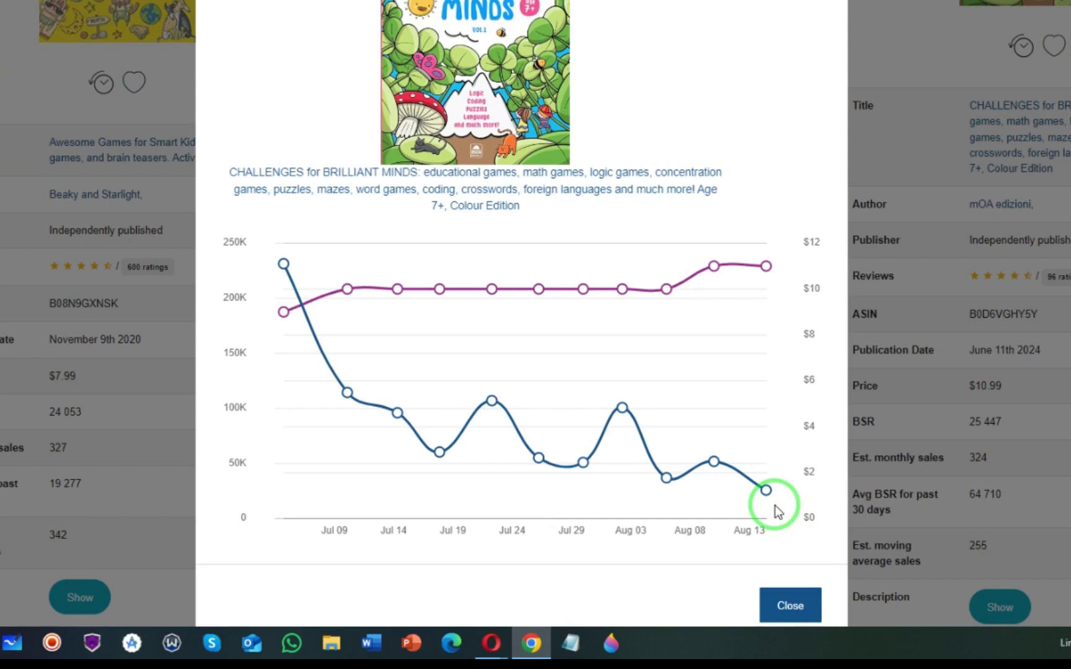
left_click_drag(778, 511, 389, 318)
mouse_move(282, 311)
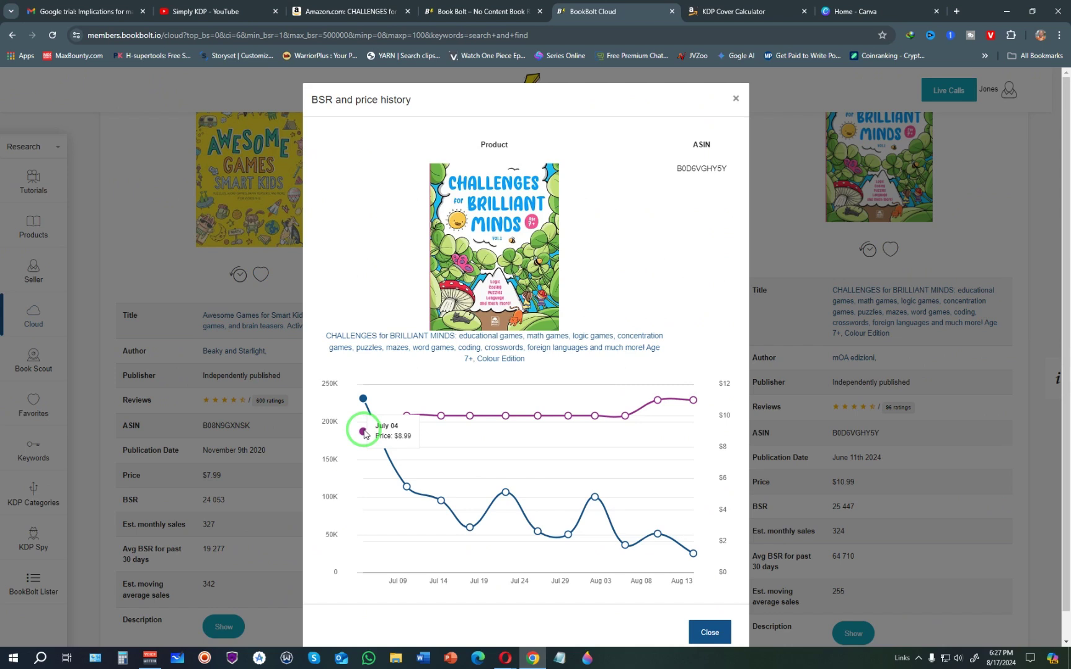
mouse_move(409, 421)
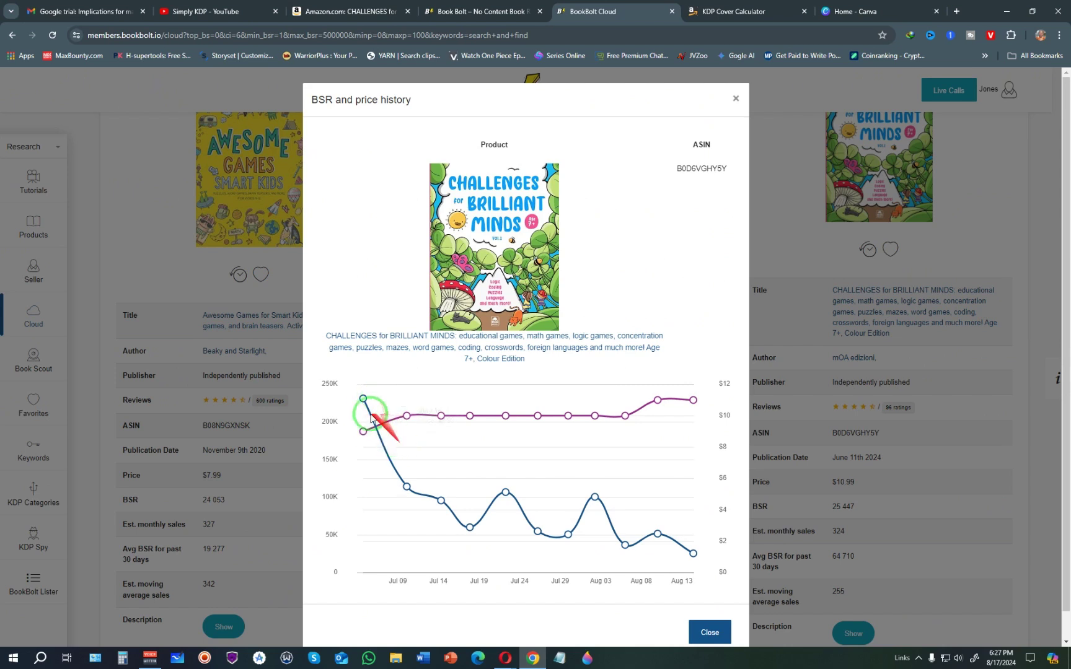
left_click_drag(357, 390, 402, 476)
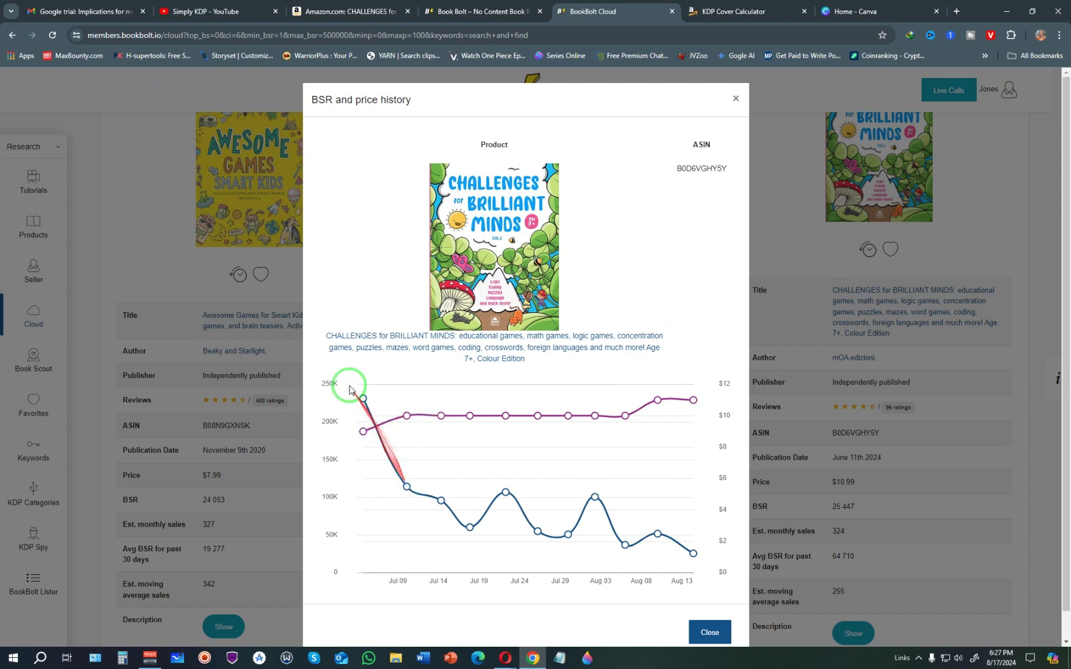
mouse_move(408, 419)
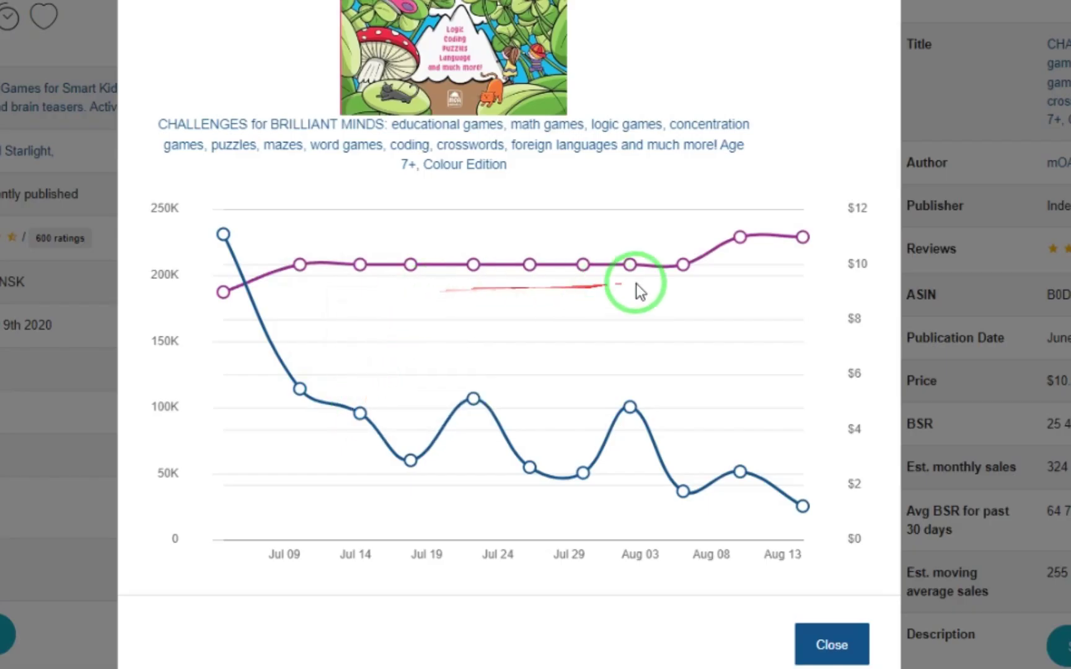
mouse_move(628, 416)
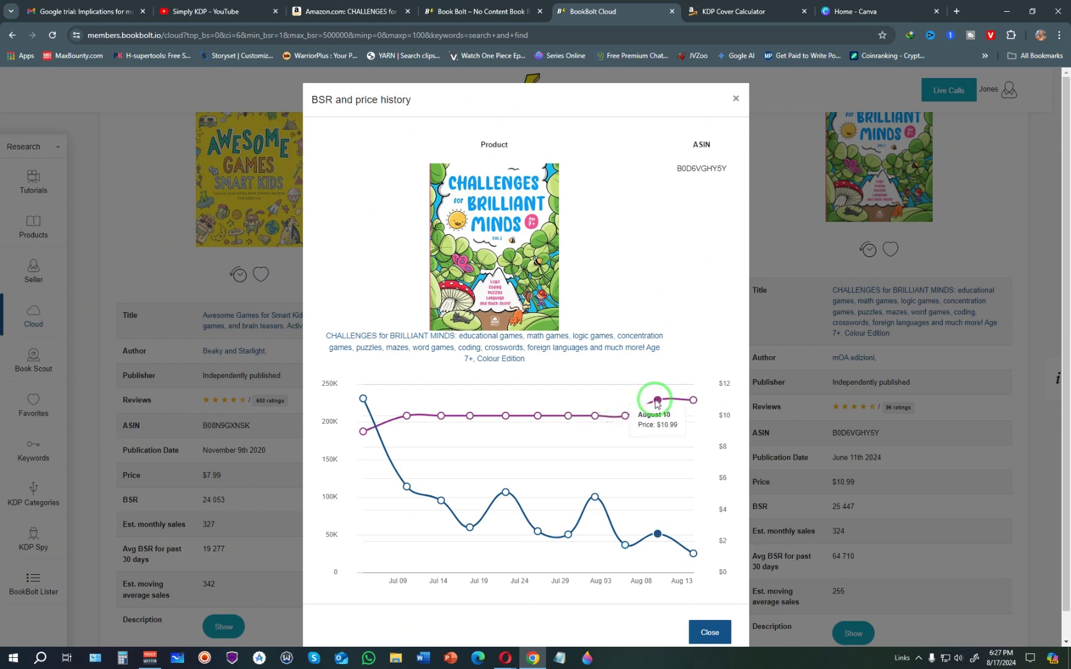
Step: Check the book's mid-August sales rank, close the history chart, and examine the BSR and monthly sales estimates of Challenges for Brilliant Minds
mouse_move(660, 535)
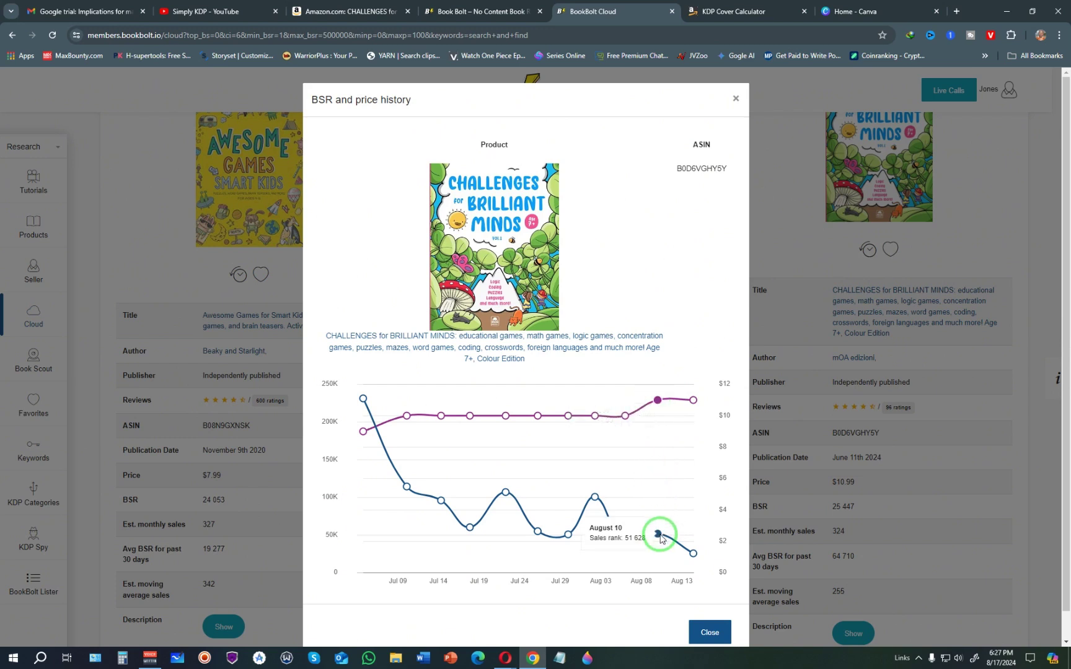
left_click(952, 469)
scroll(880, 490, "down", 1)
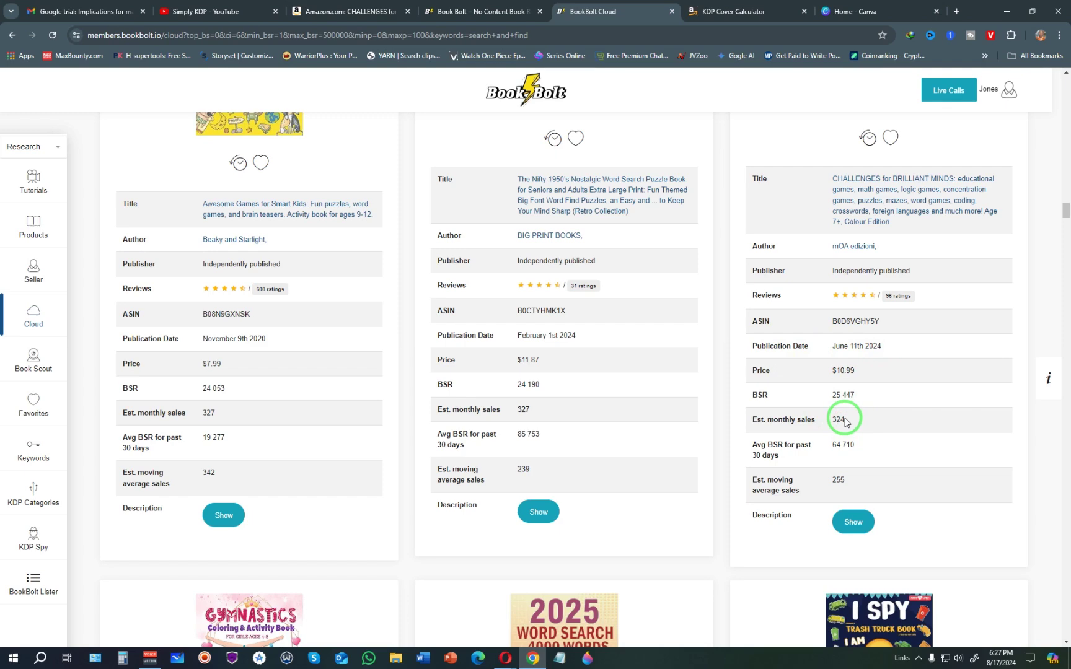
scroll(845, 421, "up", 3)
Step: Switch to the Amazon page of Challenges for Brilliant Minds and examine its sample pages, print length and dimensions
left_click(347, 11)
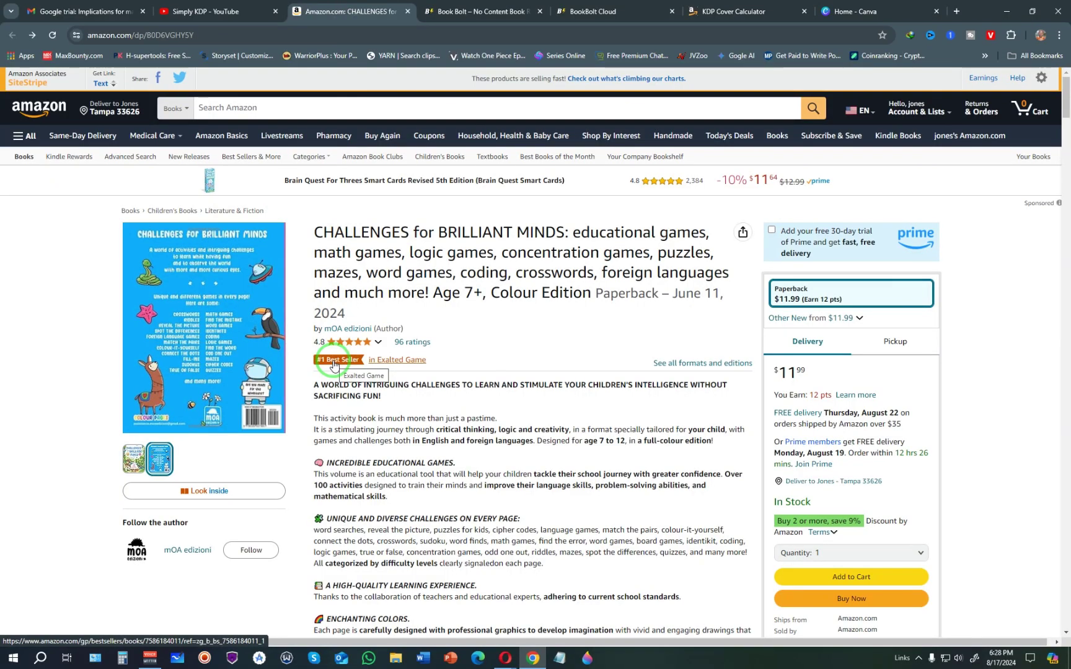
left_click(209, 491)
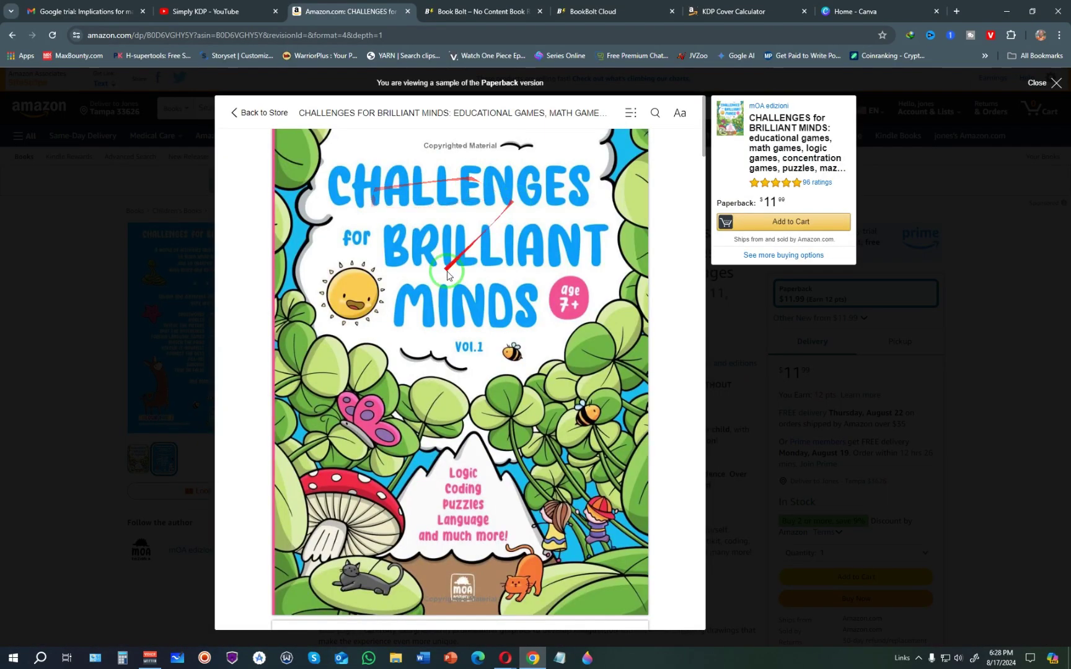
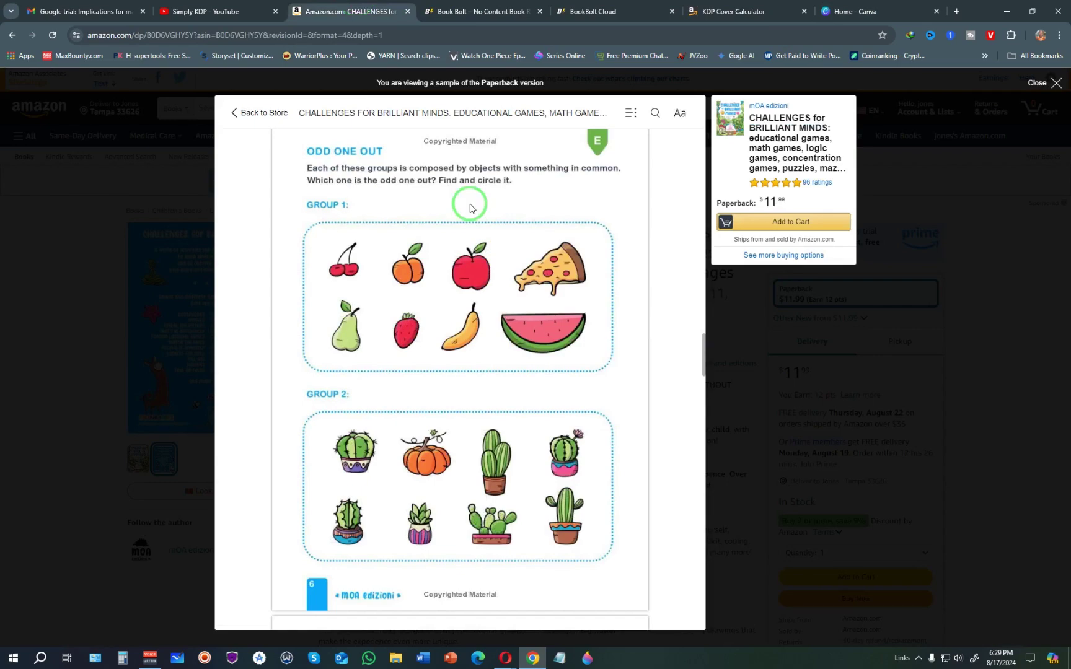
left_click(766, 327)
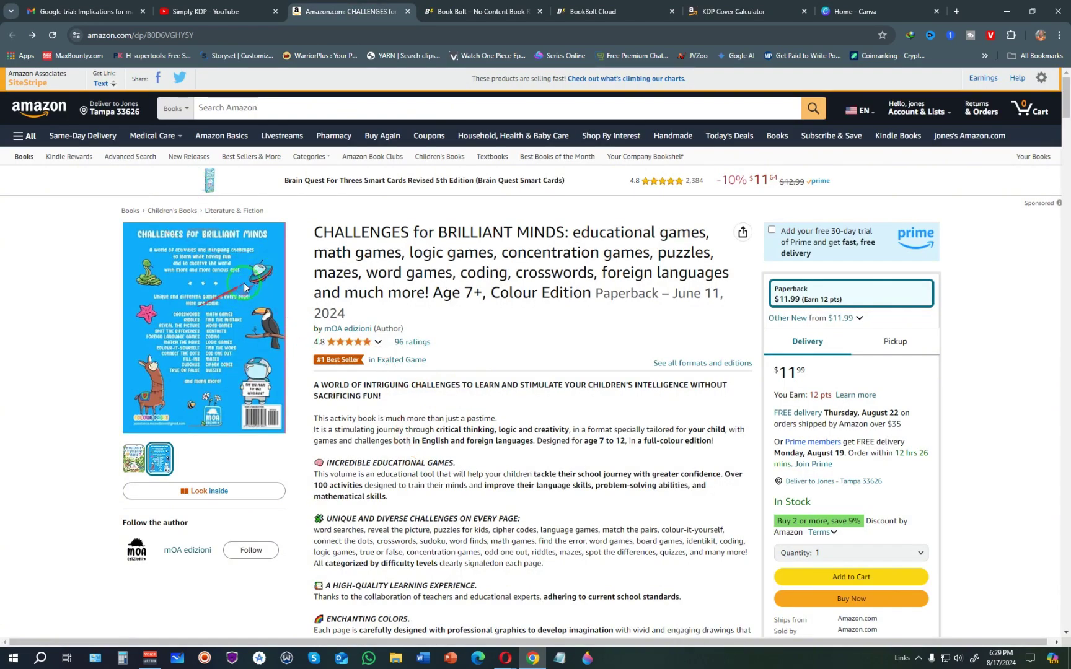
scroll(412, 300, "down", 6)
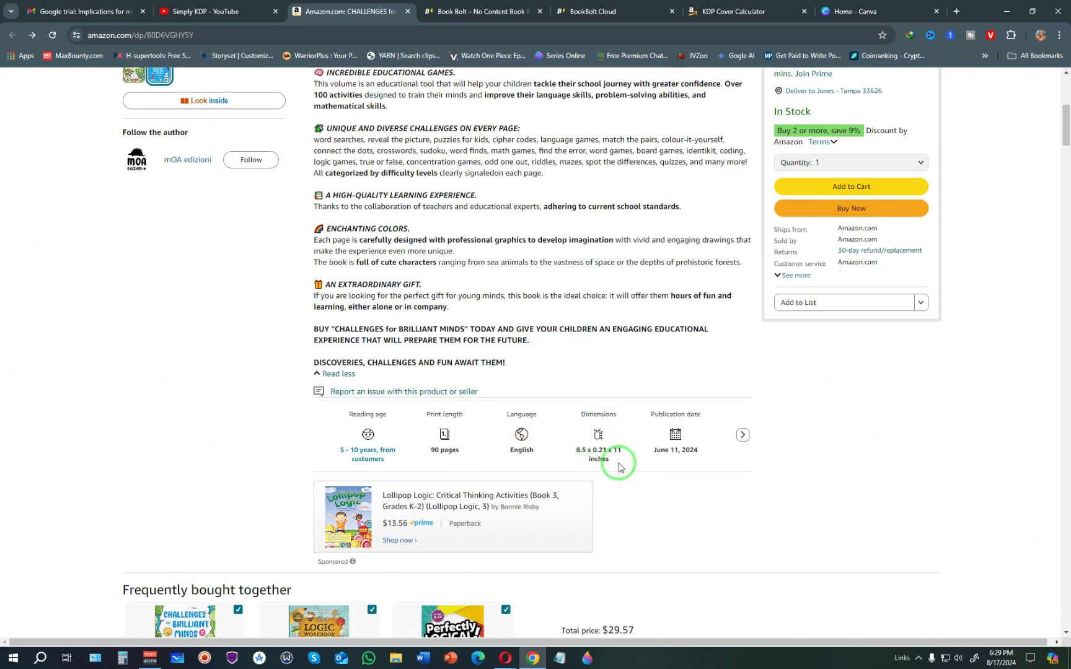
Step: Switch to the KDP Cover Calculator and set the binding to Paperback, the interior to Standard color and the paper to White paper
left_click(732, 11)
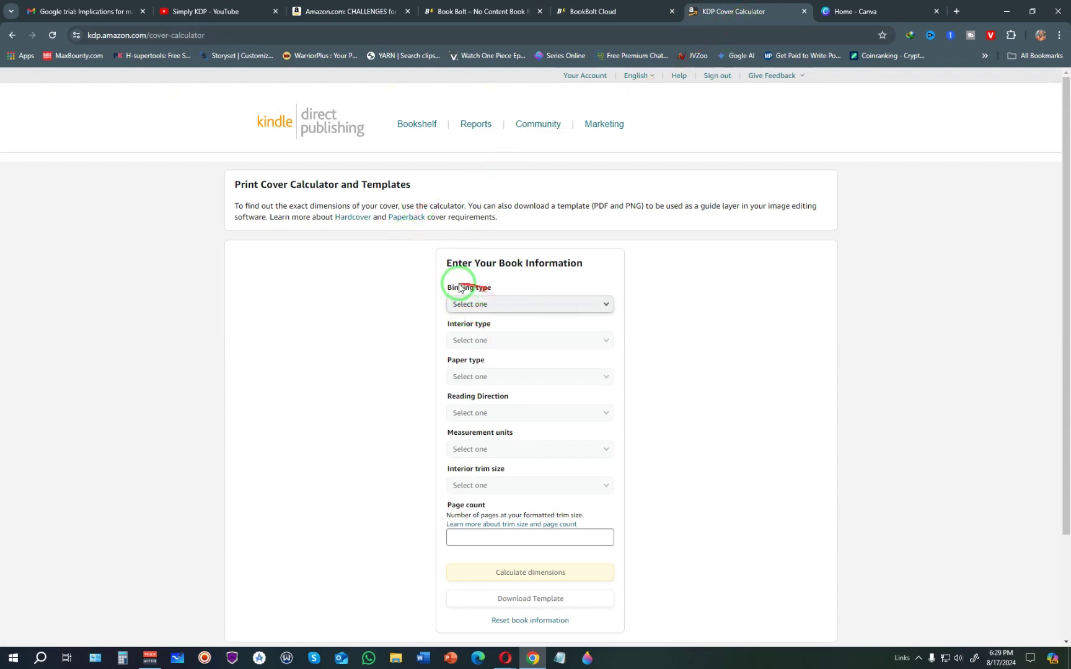
left_click(498, 303)
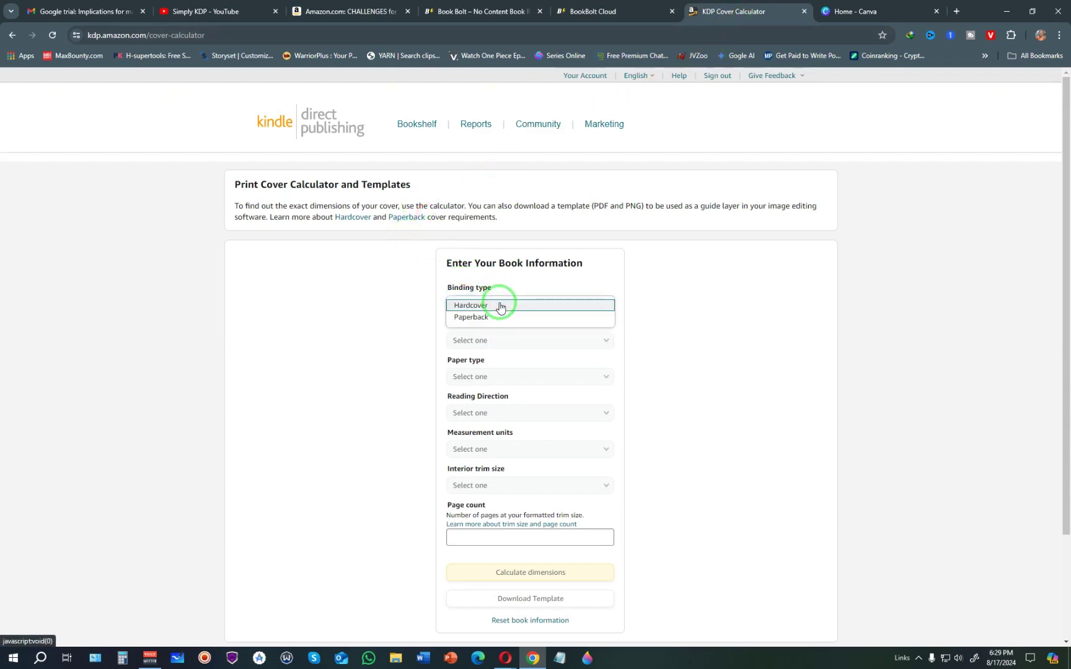
left_click(471, 319)
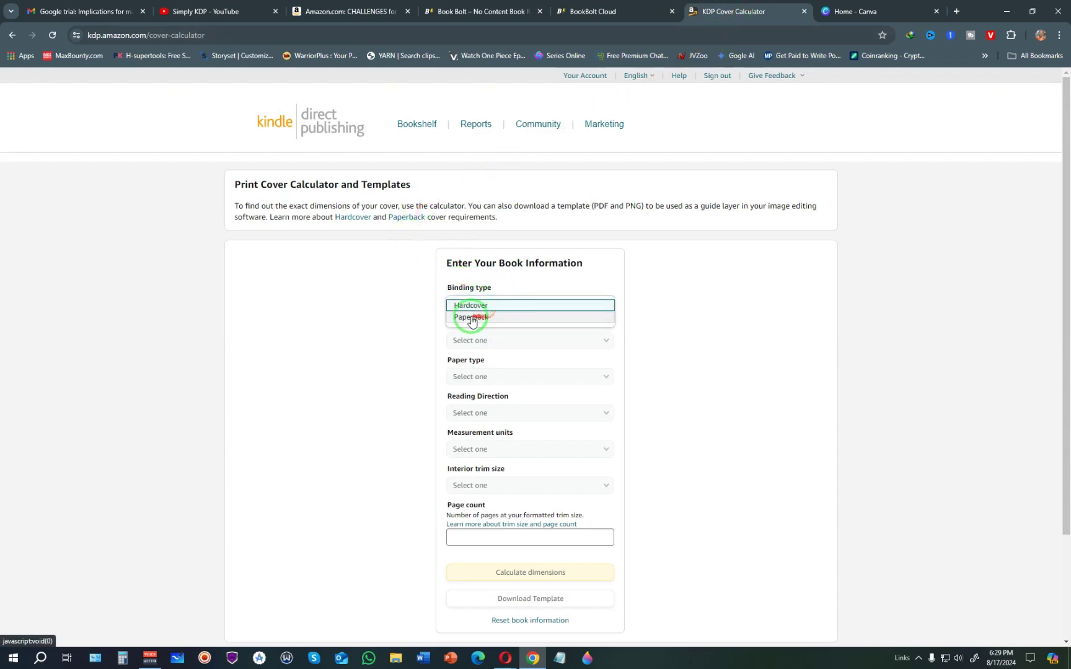
left_click(507, 345)
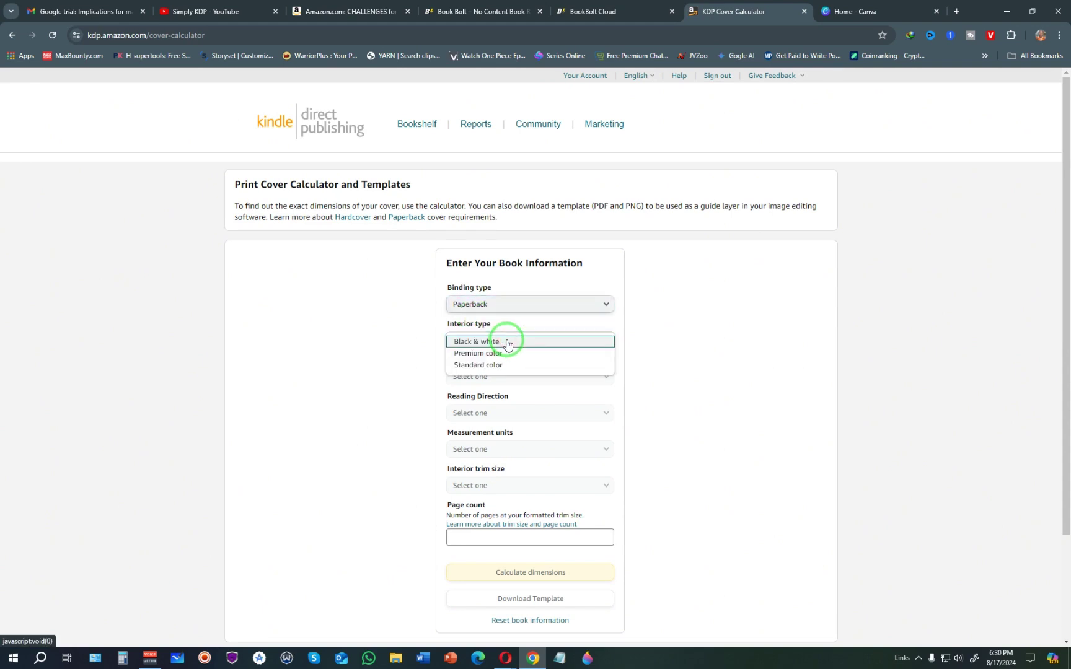
left_click(483, 367)
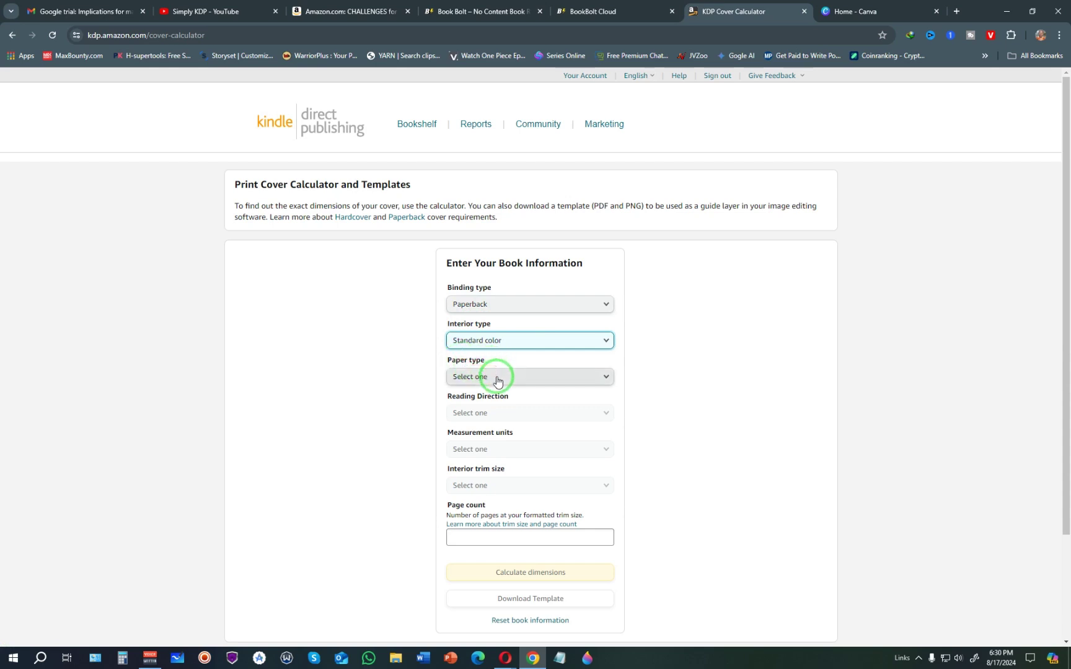
left_click(497, 375)
left_click(497, 380)
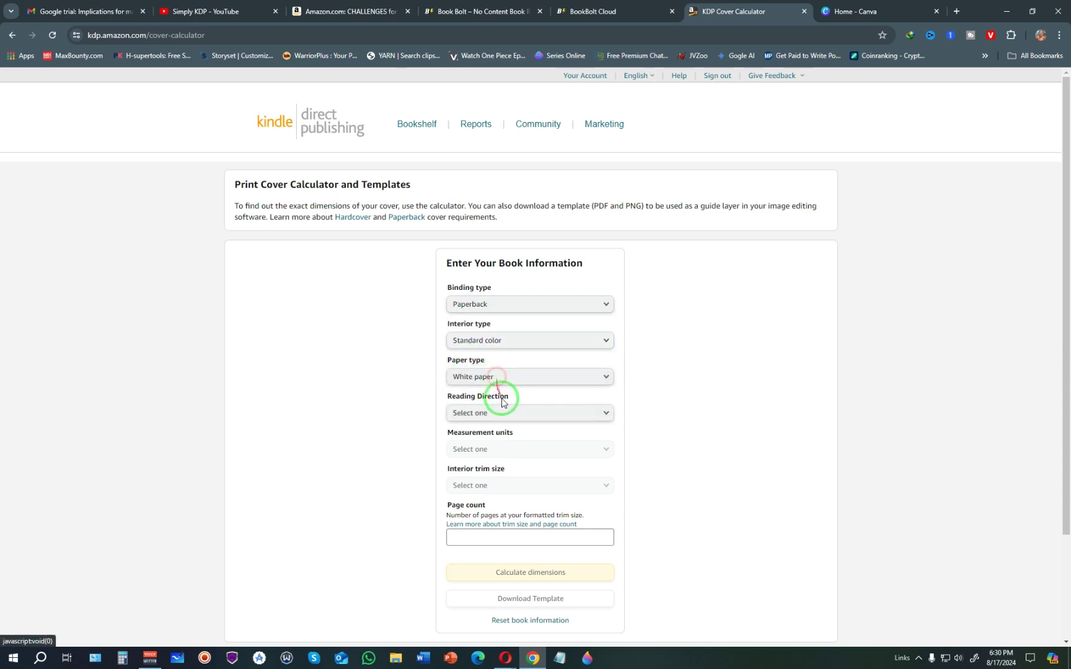
Step: Set the cover calculator's reading direction to Left to Right and its measurement units to Inches
left_click(496, 411)
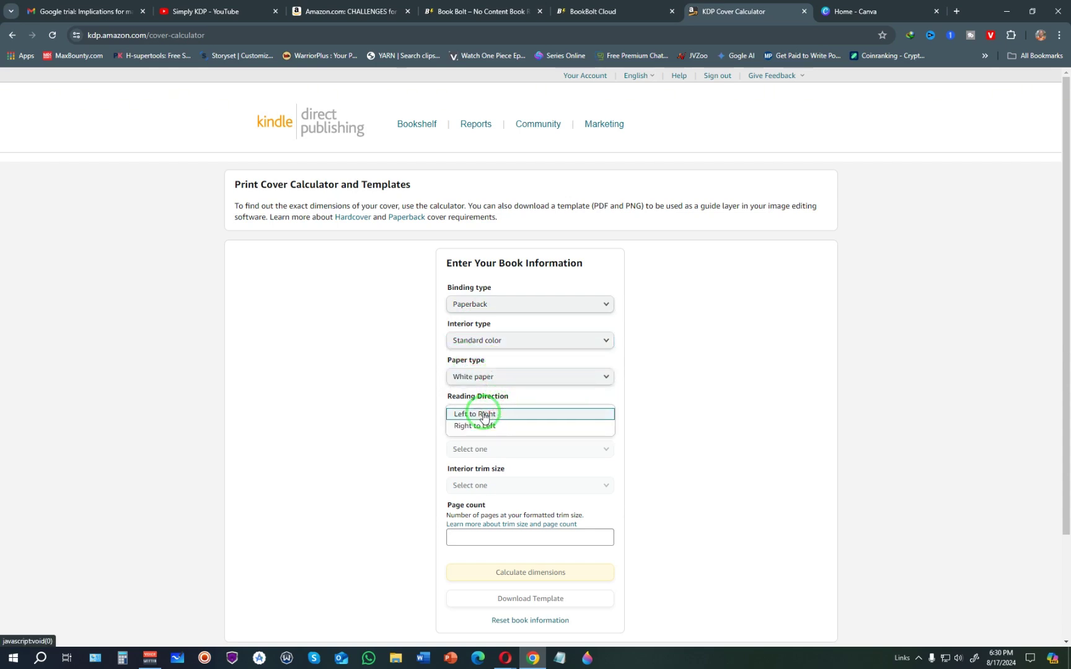
left_click(485, 415)
left_click(494, 447)
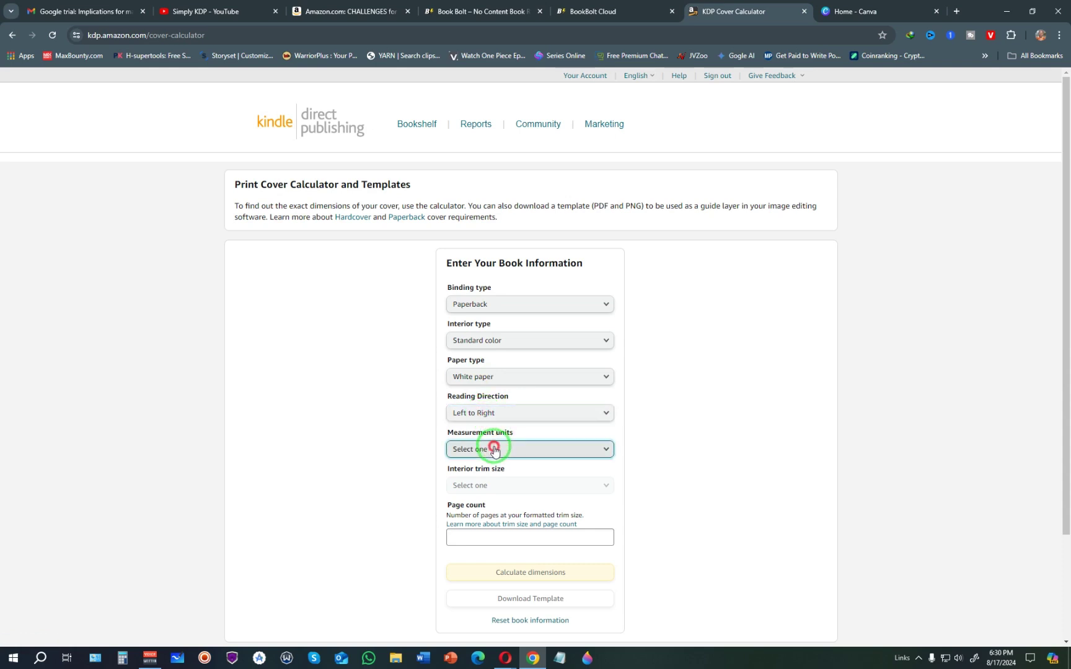
left_click(486, 459)
scroll(502, 355, "down", 2)
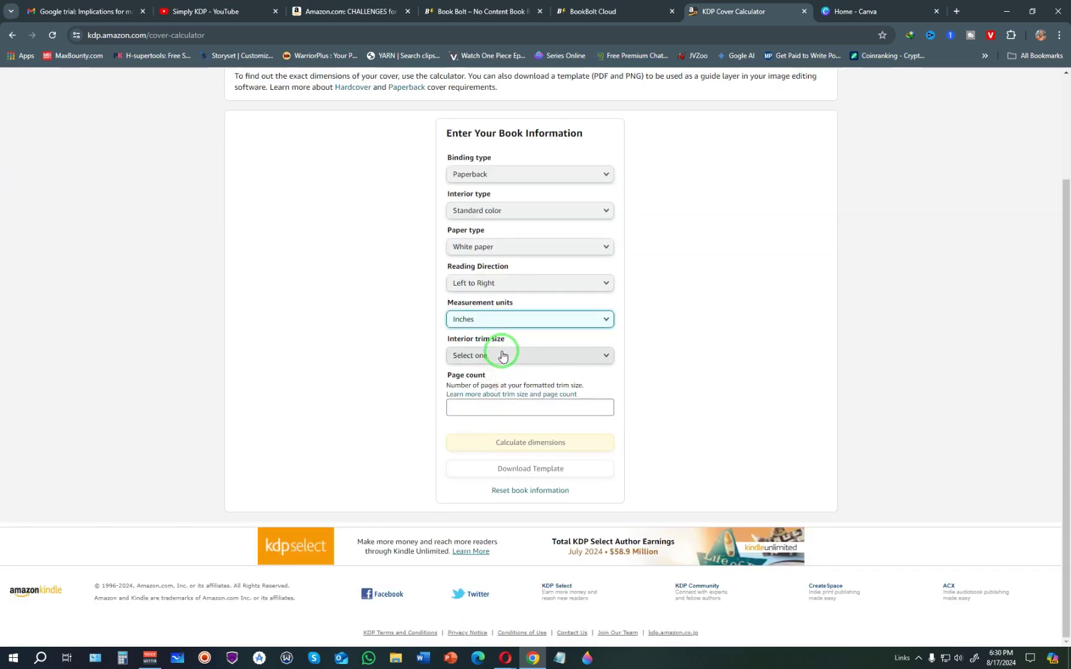
Step: Set the interior trim size to 8.5 x 11 in and the page count to 90, and calculate the cover dimensions
left_click(503, 355)
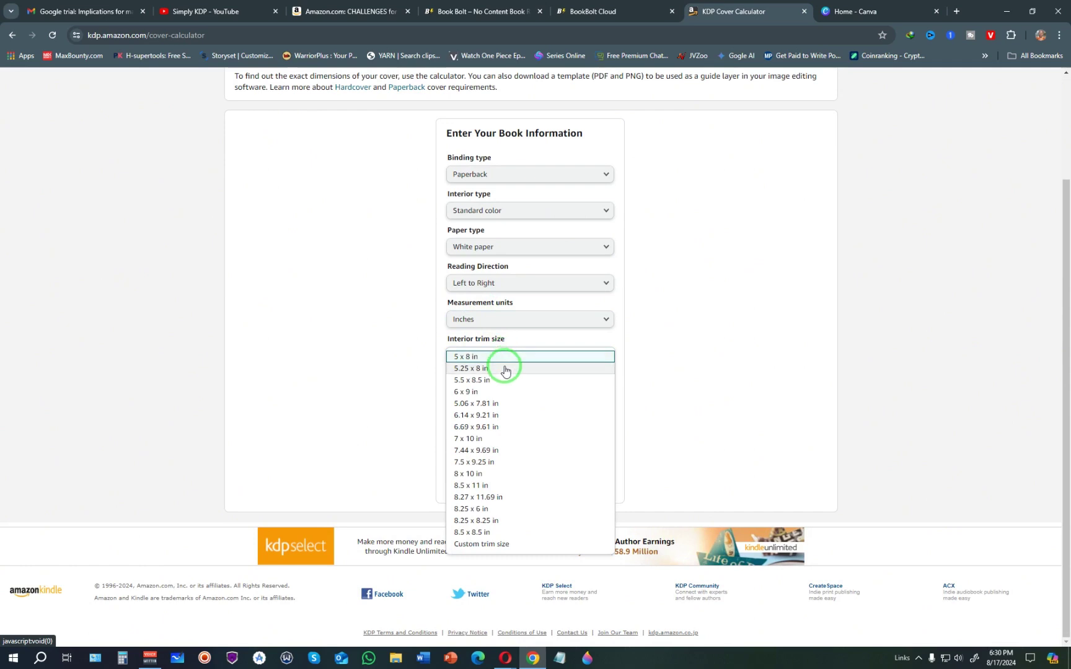
left_click(468, 486)
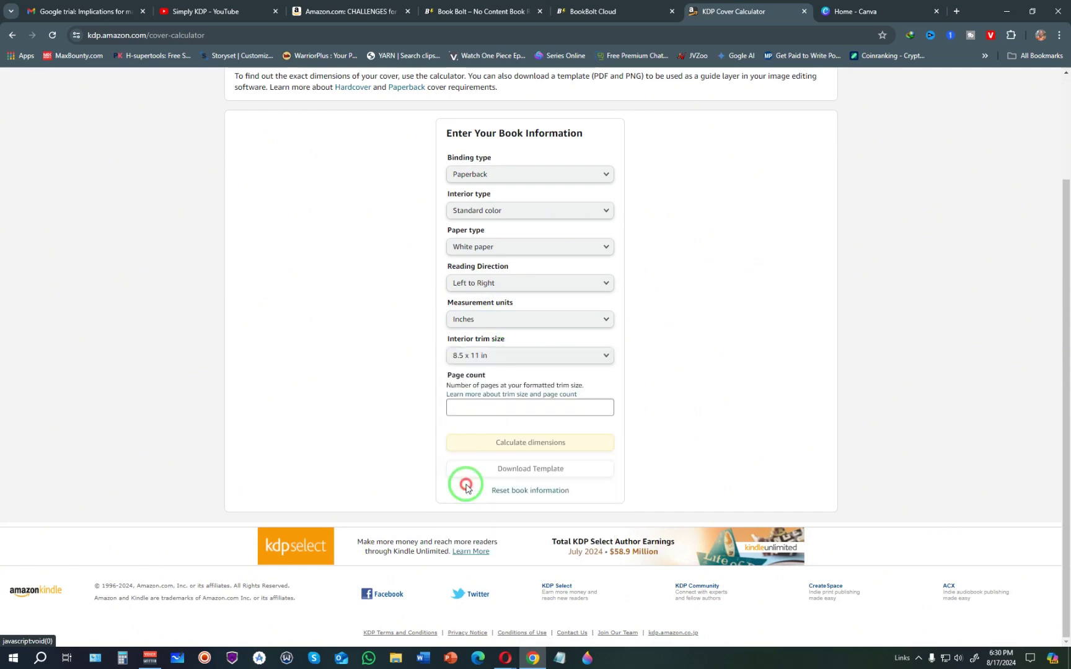
left_click(481, 409)
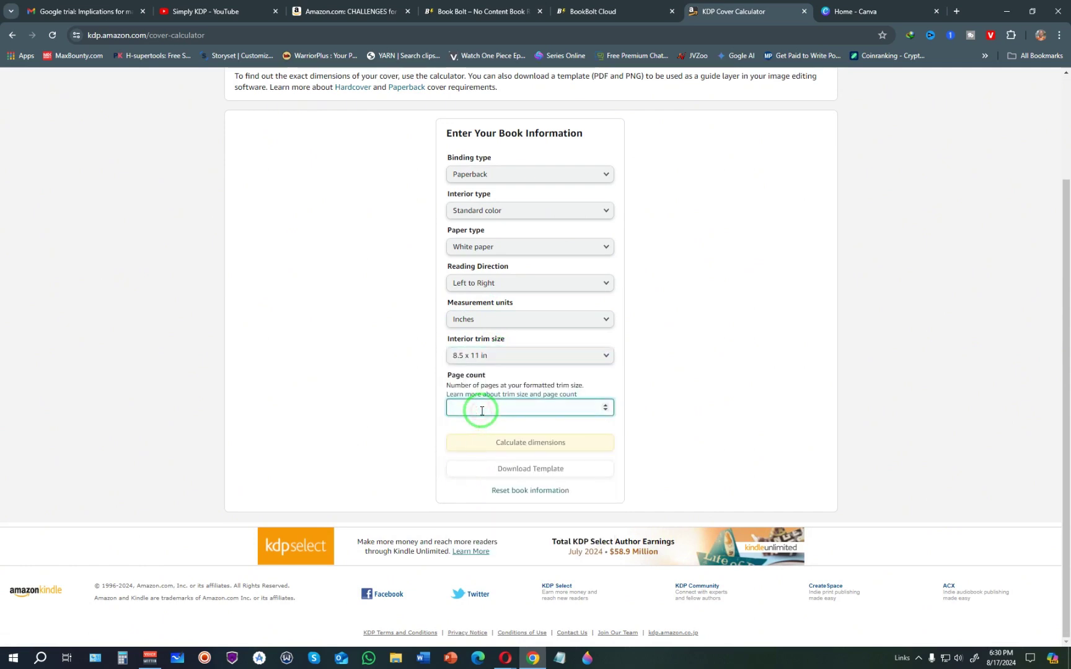
left_click(526, 442)
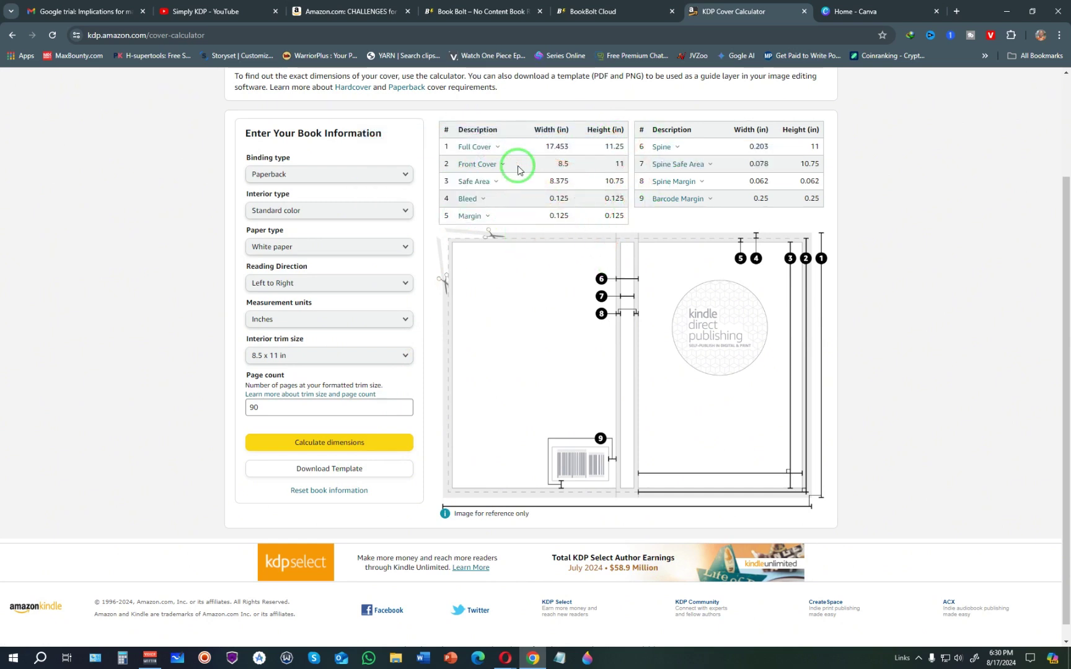
Step: Switch to Canva and create a new custom-size design of 8.5 x 11 in
left_click(868, 10)
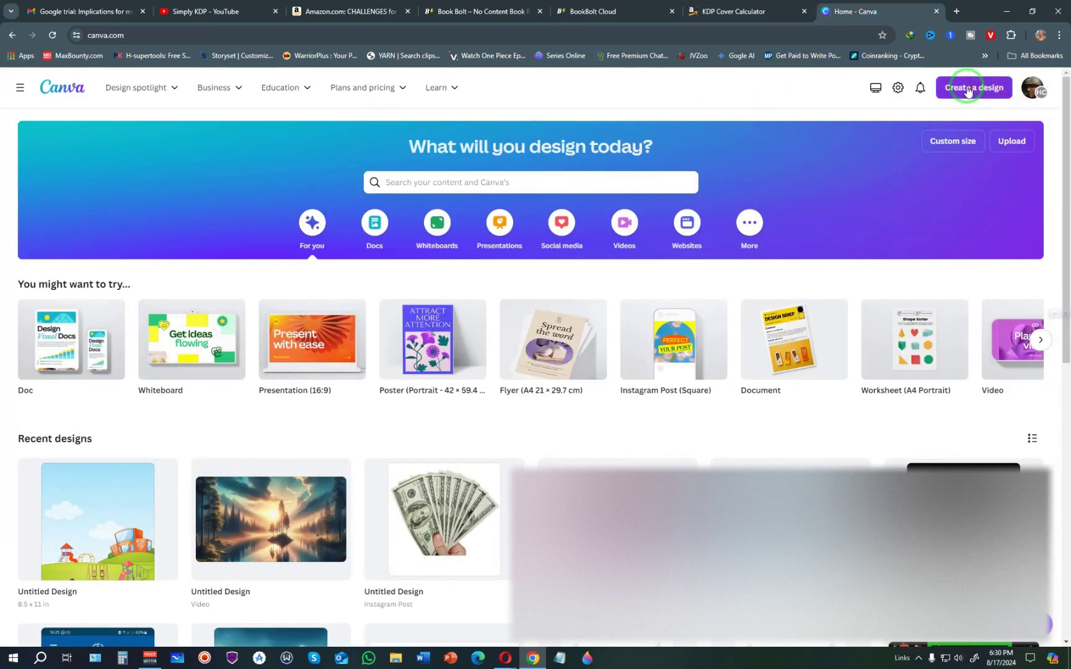
left_click(969, 91)
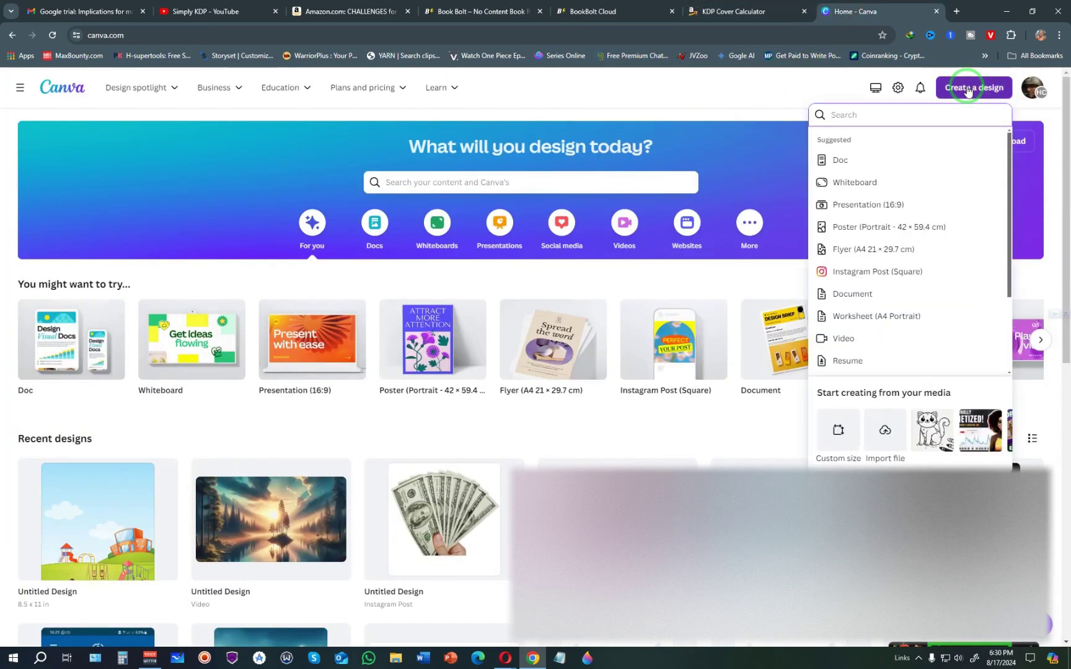
left_click(838, 431)
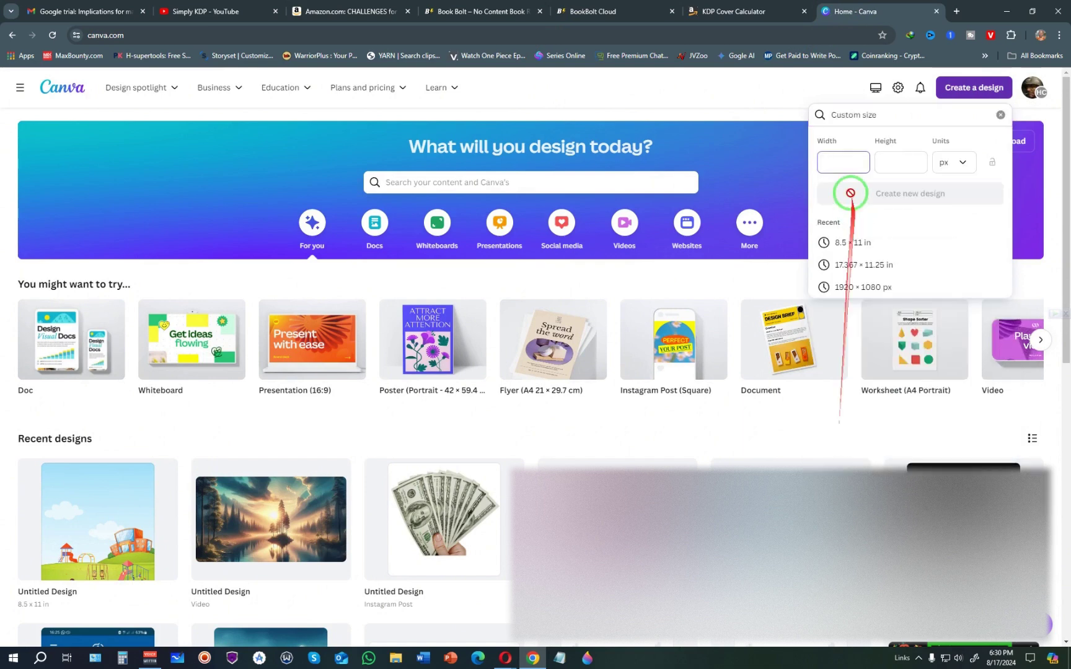
left_click(853, 242)
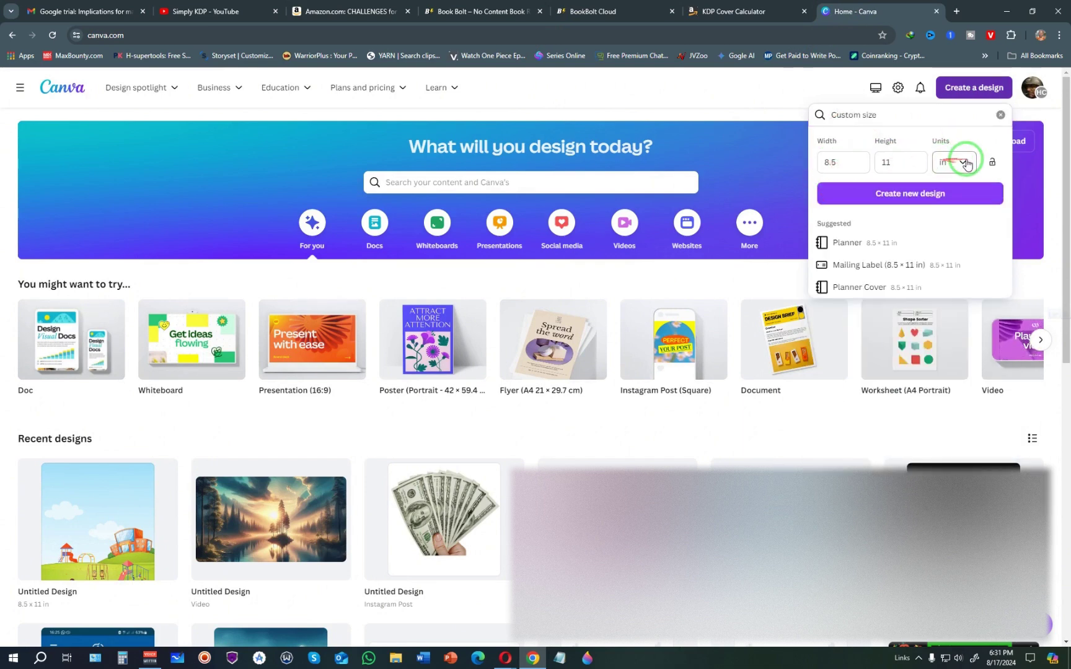
left_click(904, 197)
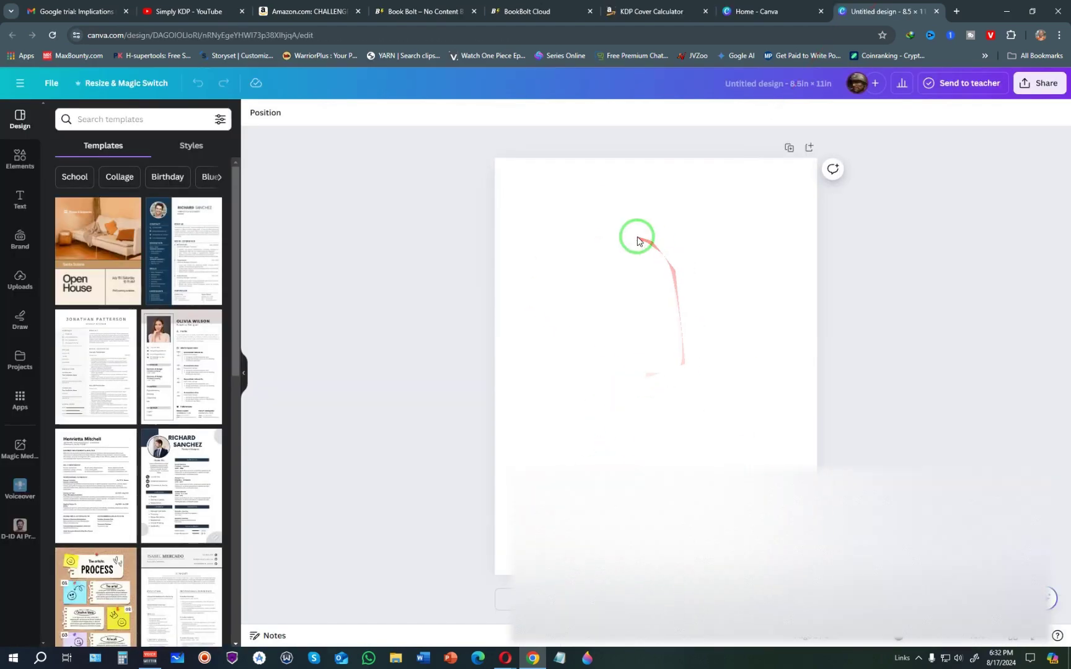
Step: Check the Odd One Out sample page on Amazon, return to the Canva design, and add a square shape to the blank page
left_click(307, 11)
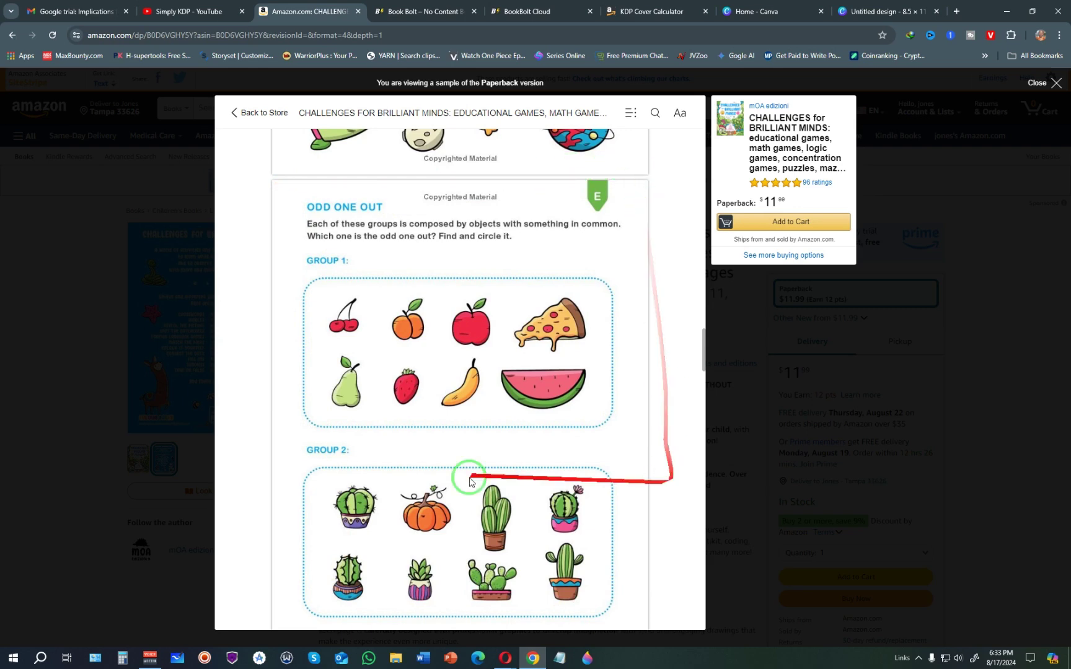
left_click(829, 5)
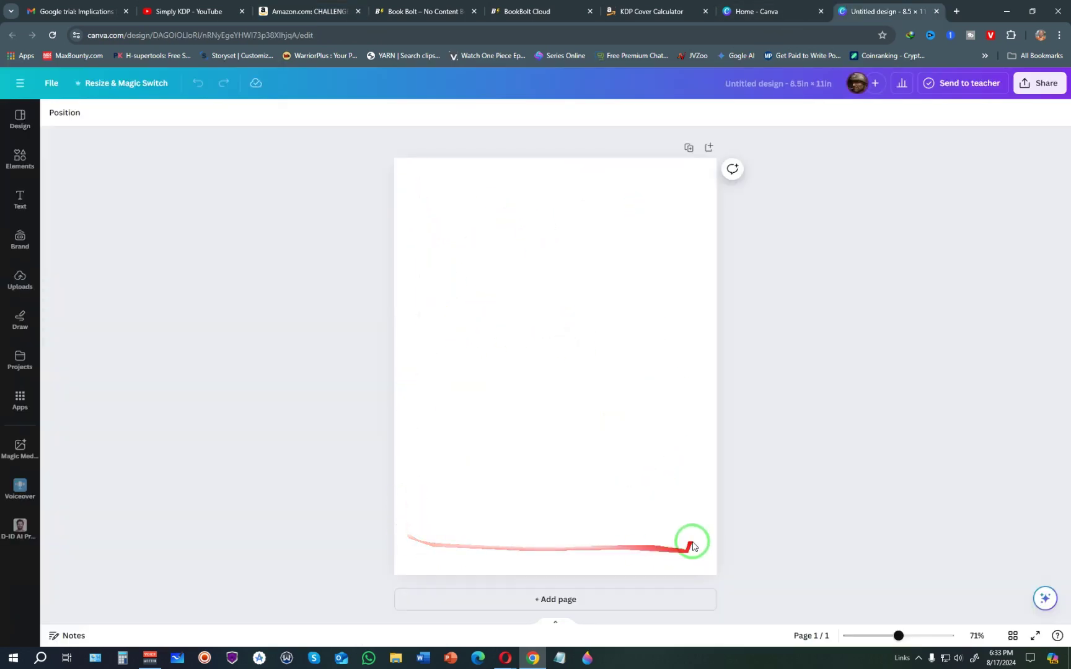
left_click(19, 163)
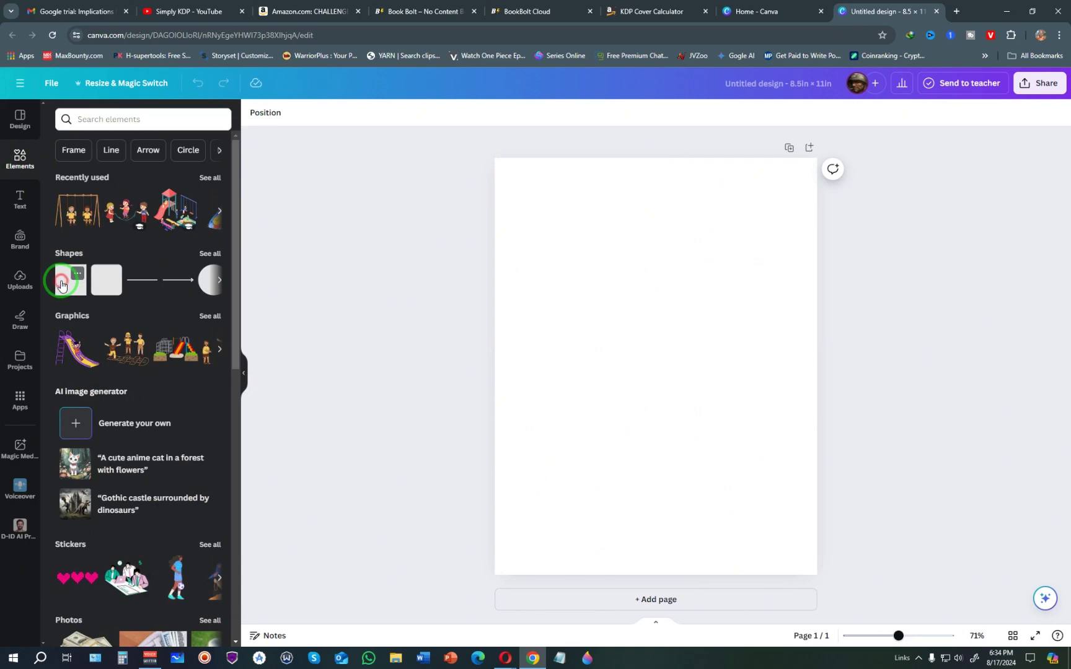
left_click(61, 285)
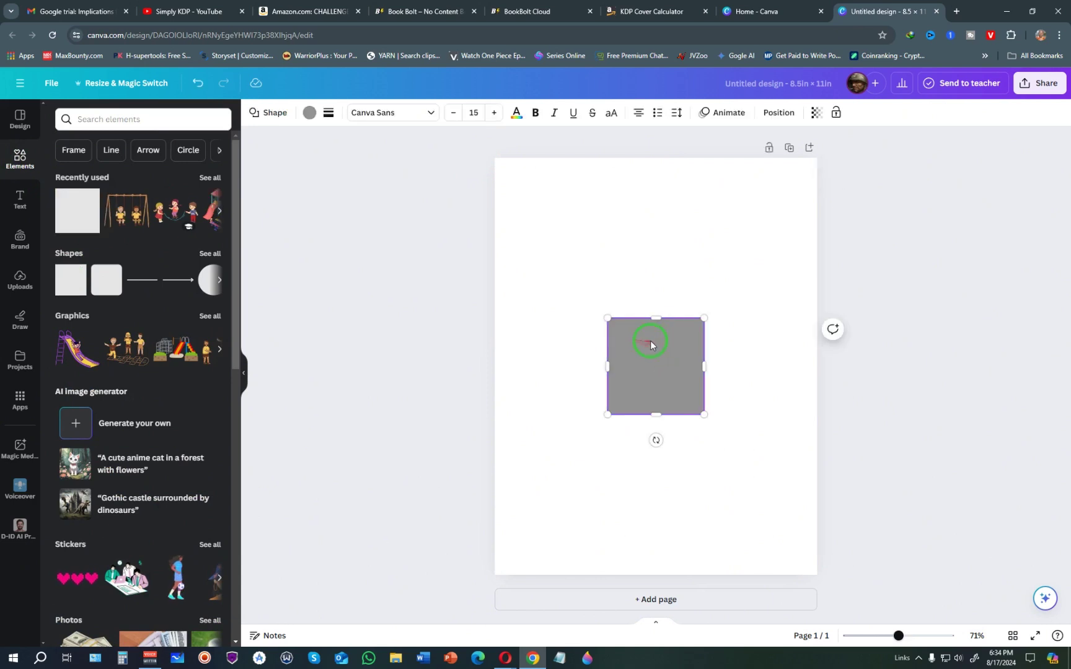
Step: Lock the square's aspect ratio, set its width to 0.38 in, and place it against the page's left edge as a margin marker
left_click(776, 114)
left_click(79, 327)
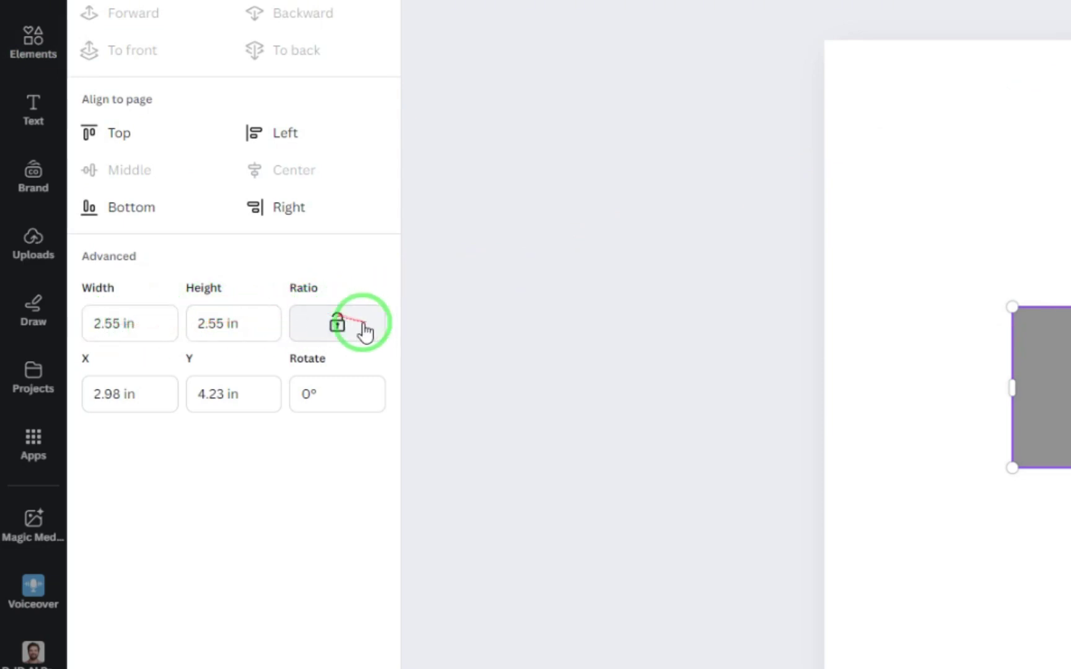
left_click(340, 327)
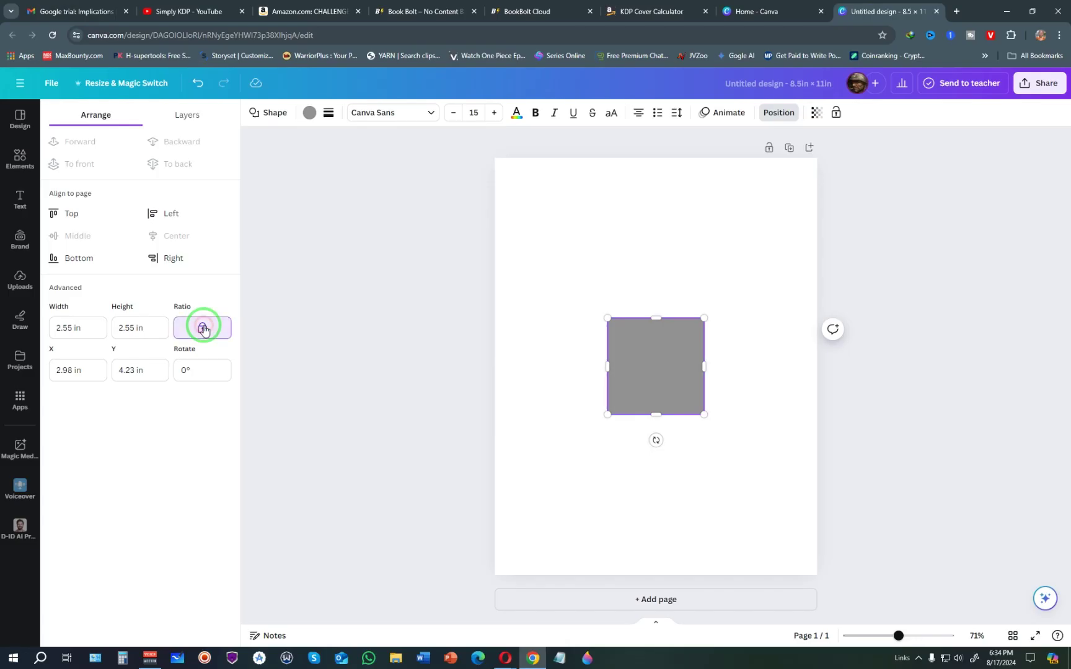
left_click(83, 326)
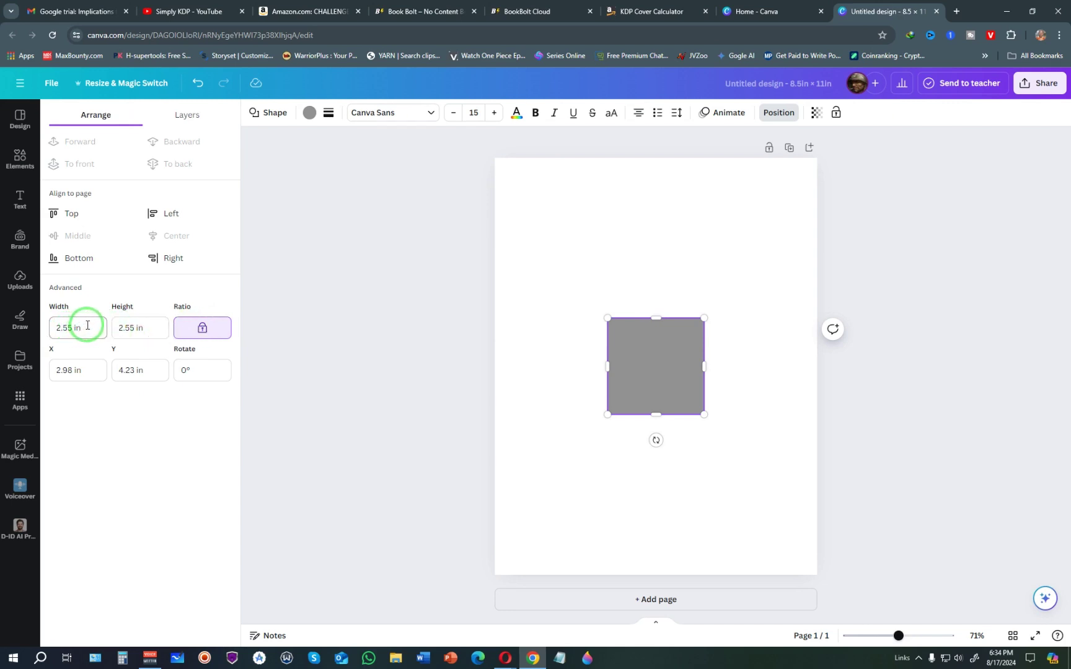
double_click(87, 325)
type("0.38")
key("Return")
left_click_drag(614, 324, 488, 309)
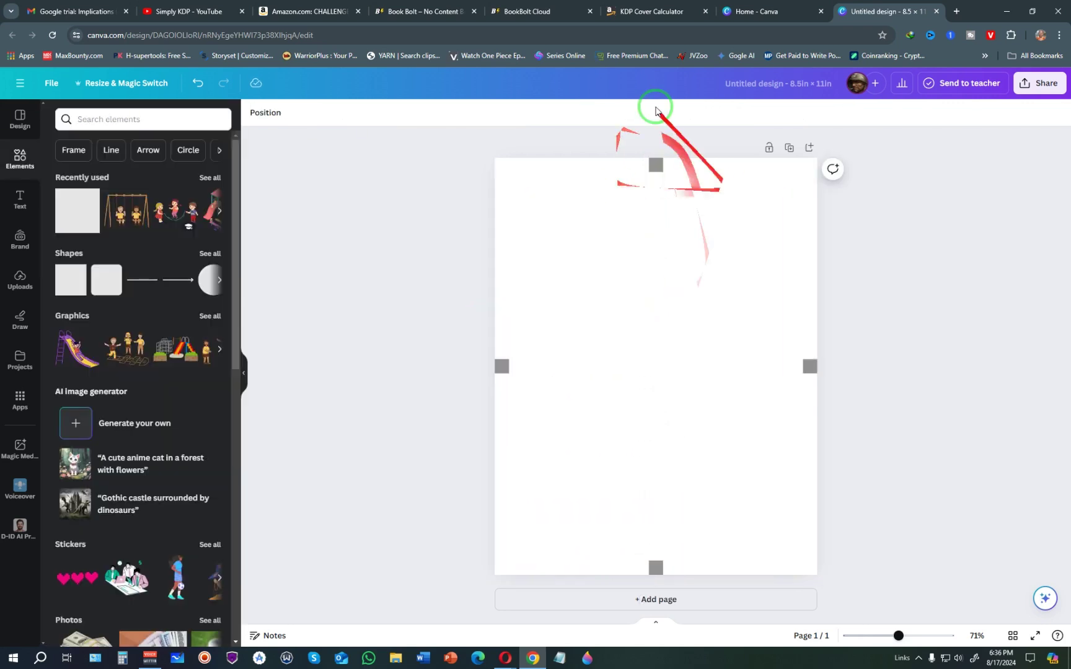
Step: Add a square shape and stretch it into a rectangle filling the area between the four grey margin markers
left_click(72, 210)
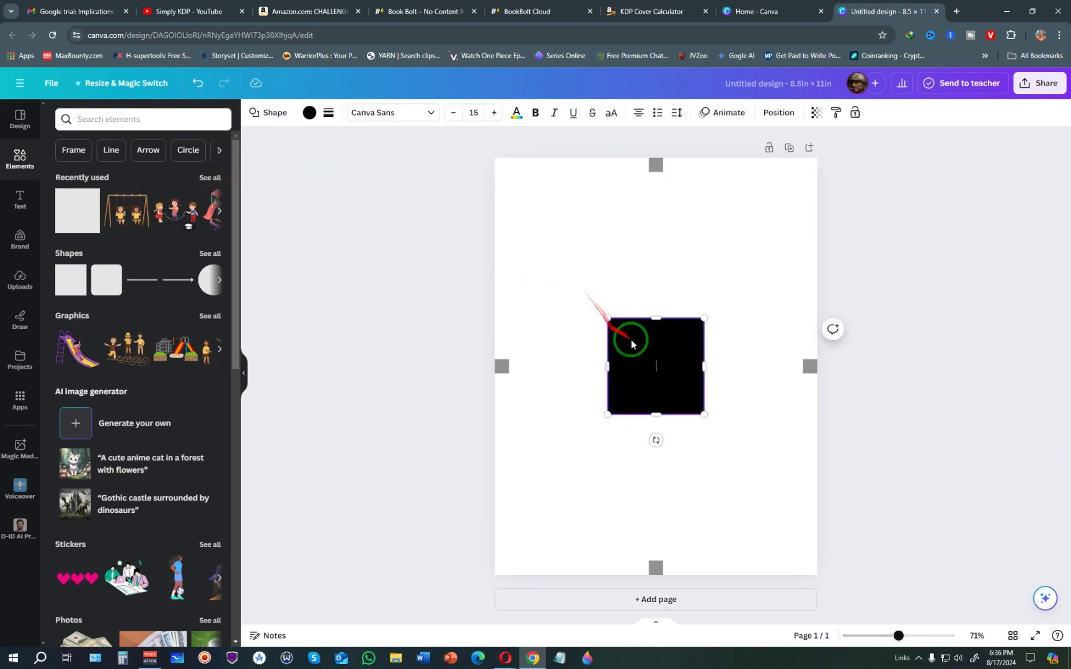
left_click_drag(657, 318, 651, 171)
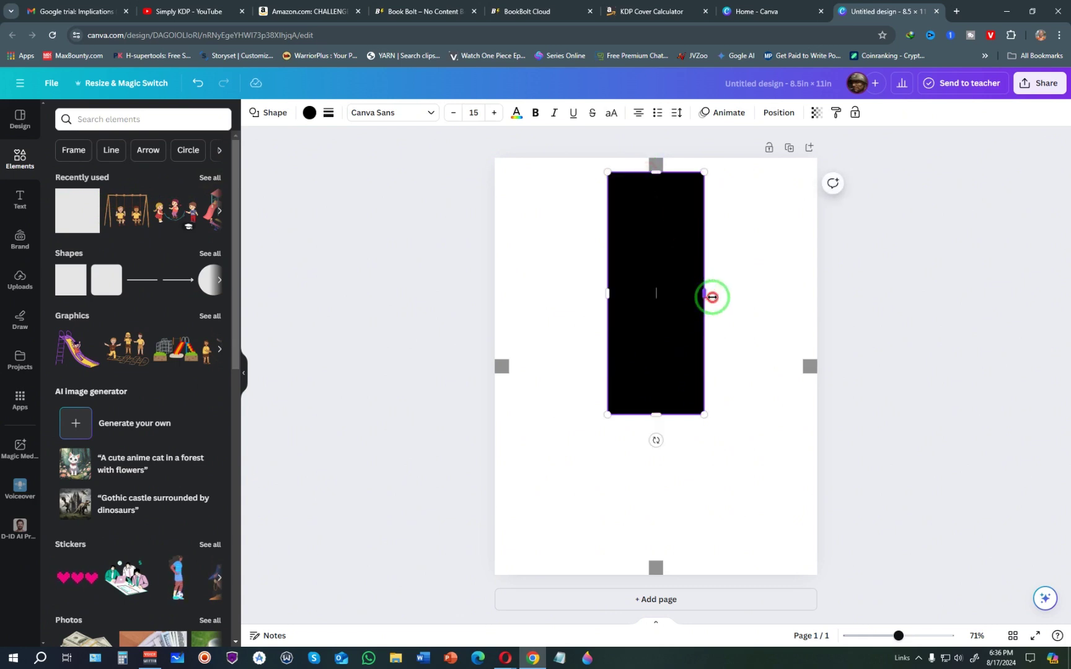
left_click_drag(711, 297, 803, 297)
left_click_drag(696, 420, 700, 561)
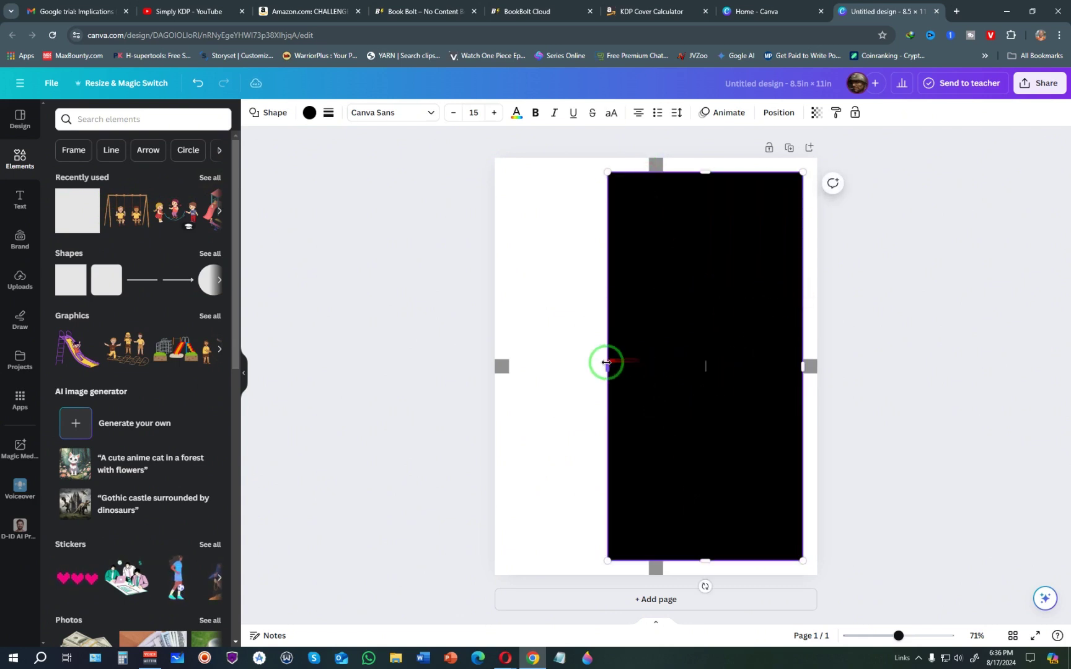
left_click_drag(606, 363, 511, 367)
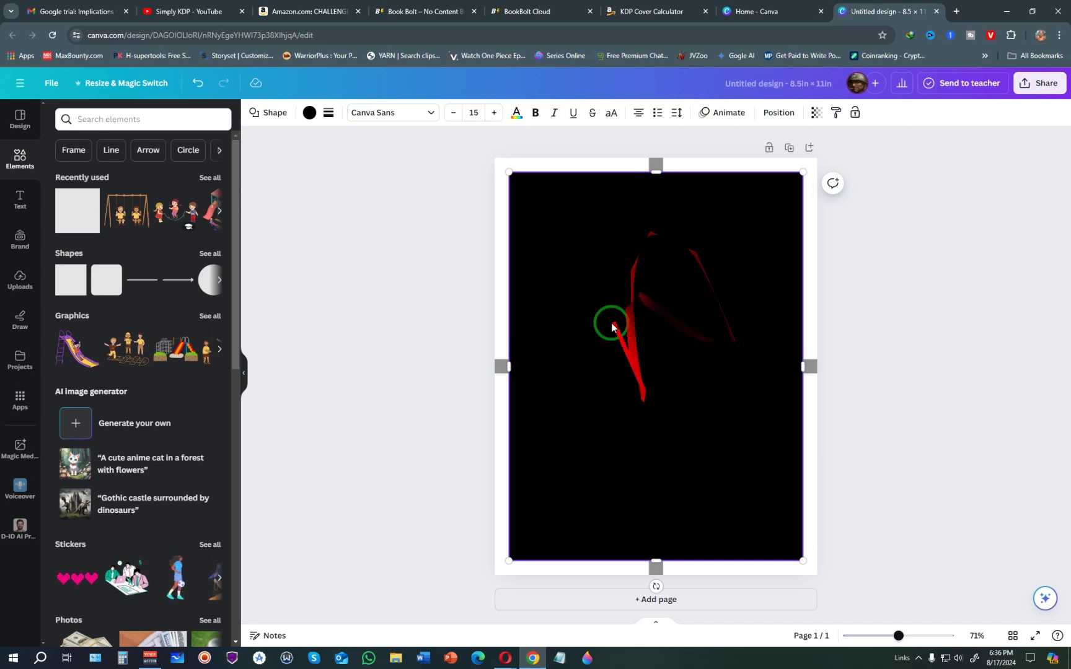
Step: Make the margin rectangle's fill transparent and give it a thin solid black border
left_click(309, 113)
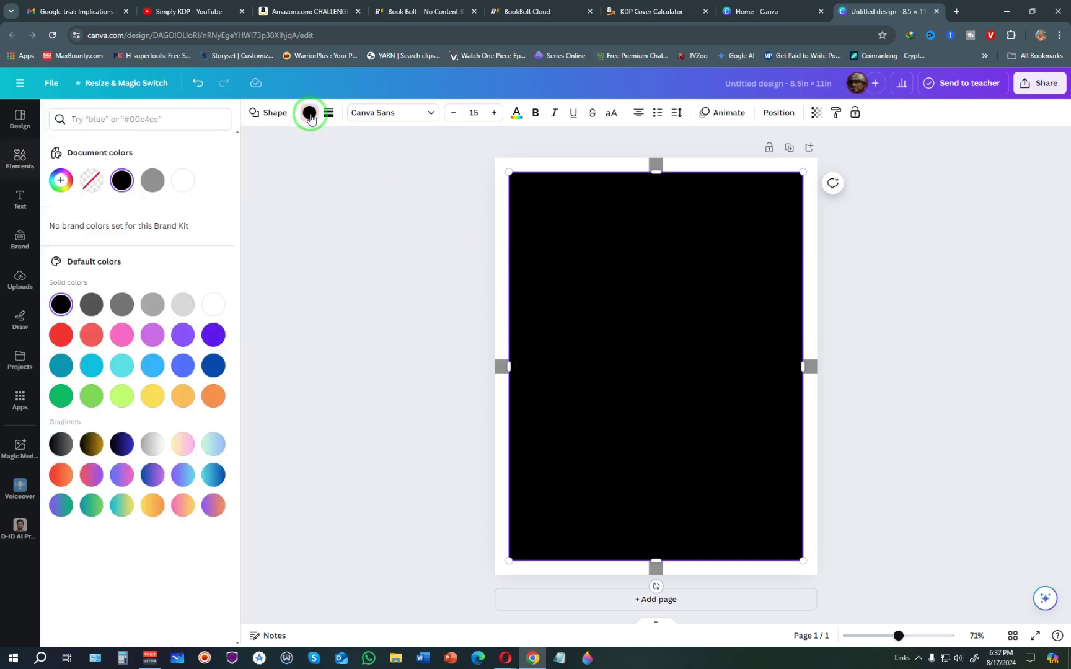
left_click(90, 181)
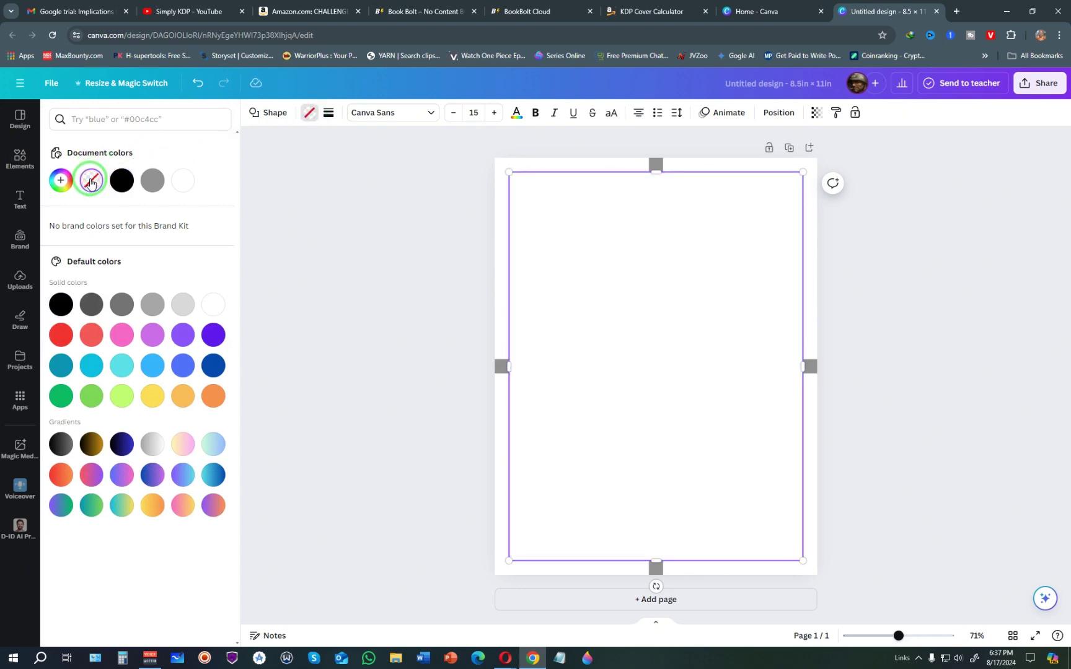
left_click(330, 113)
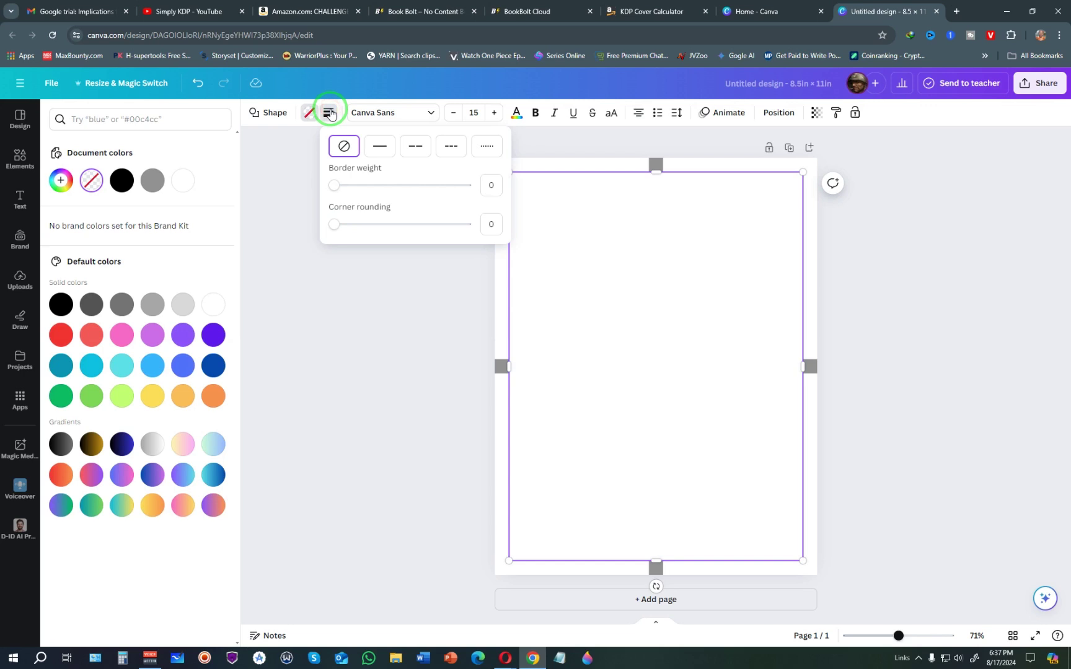
left_click(380, 149)
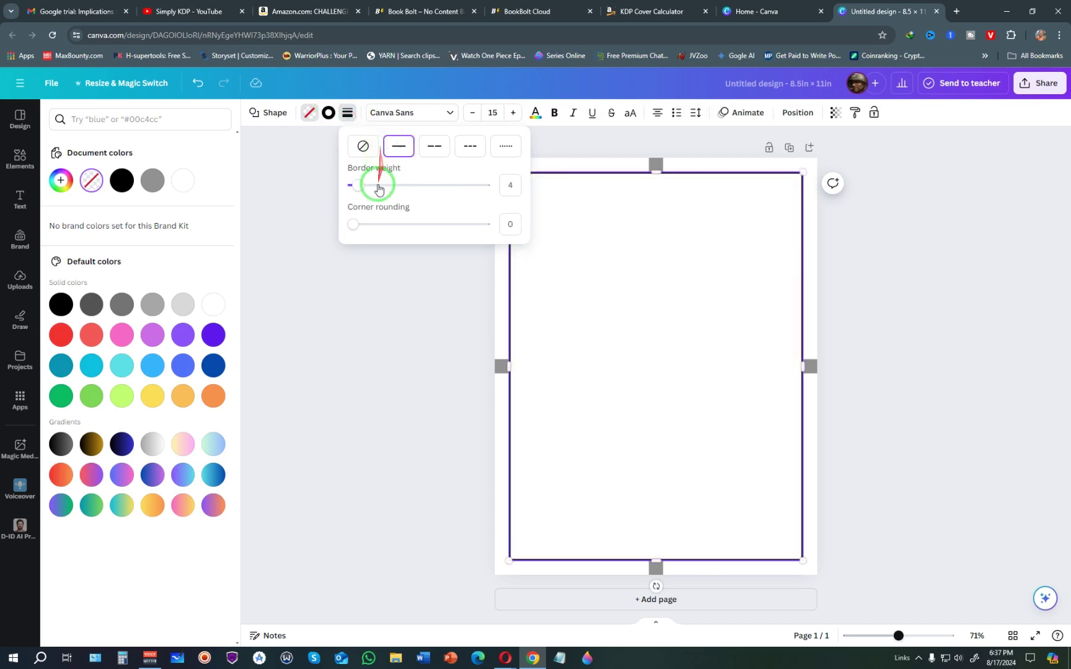
left_click_drag(402, 185, 328, 185)
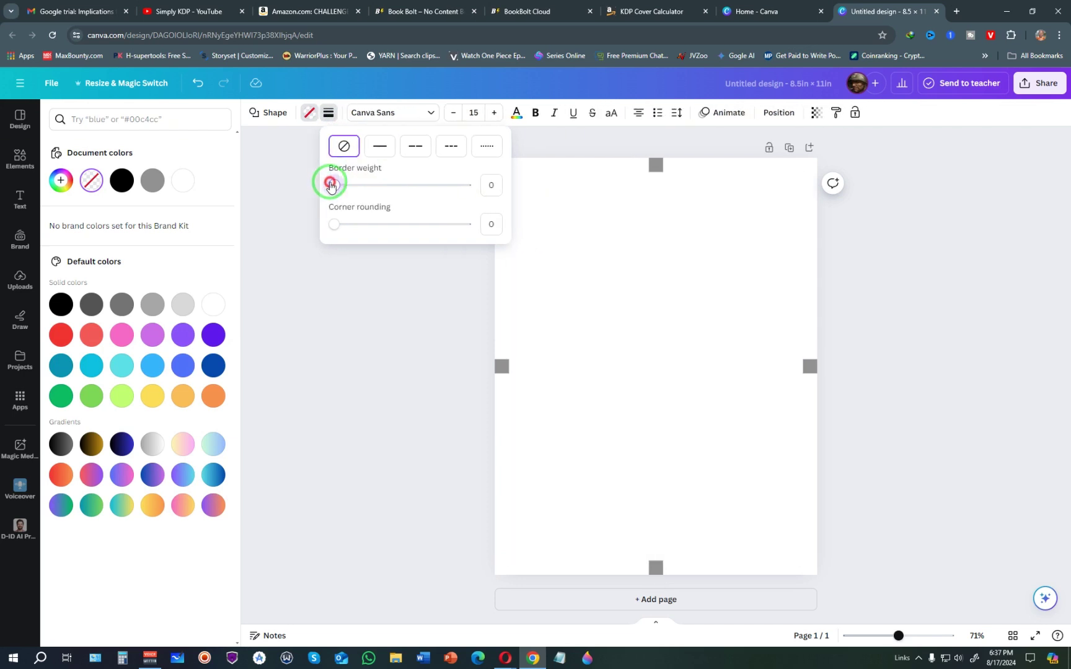
left_click(491, 182)
Step: Delete the four grey margin markers, leaving only the outlined rectangle on the page
left_click(650, 172)
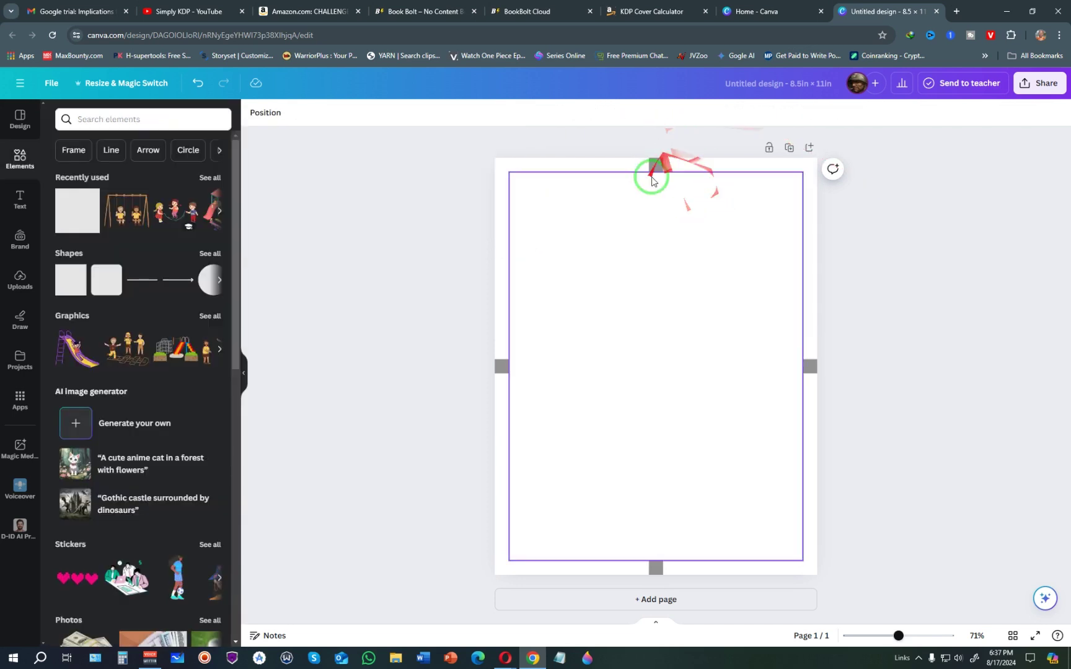
left_click(657, 166)
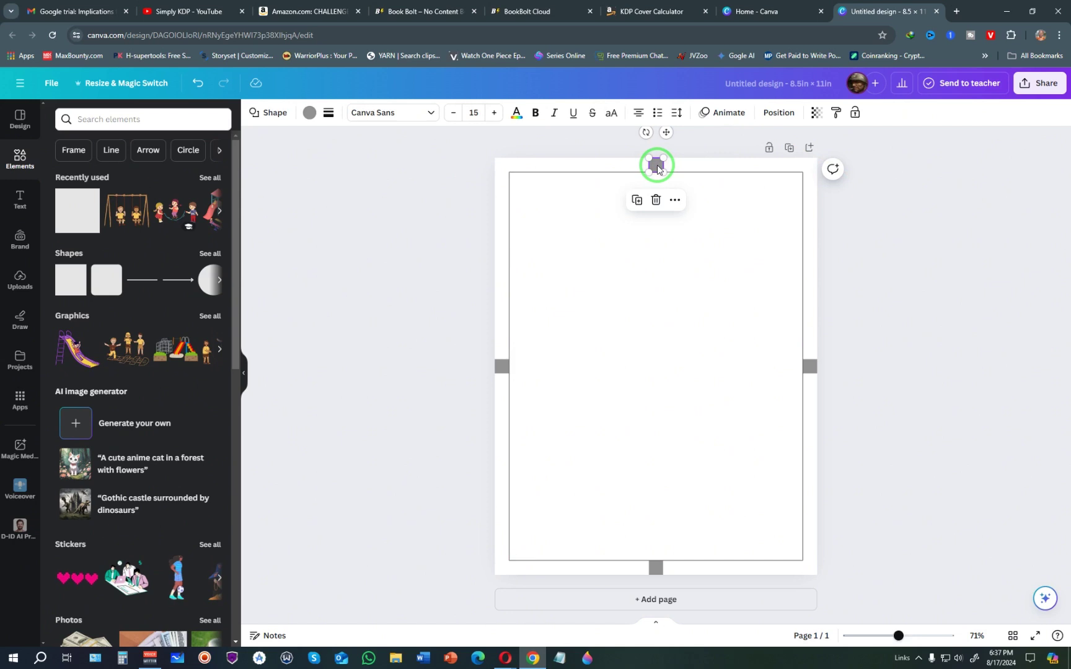
mouse_move(657, 170)
left_mouse_down()
mouse_move(796, 310)
mouse_move(465, 363)
mouse_move(455, 319)
mouse_move(481, 341)
mouse_move(505, 257)
mouse_move(428, 196)
mouse_move(652, 189)
mouse_move(616, 348)
mouse_move(375, 264)
mouse_move(594, 280)
mouse_move(474, 280)
left_mouse_up()
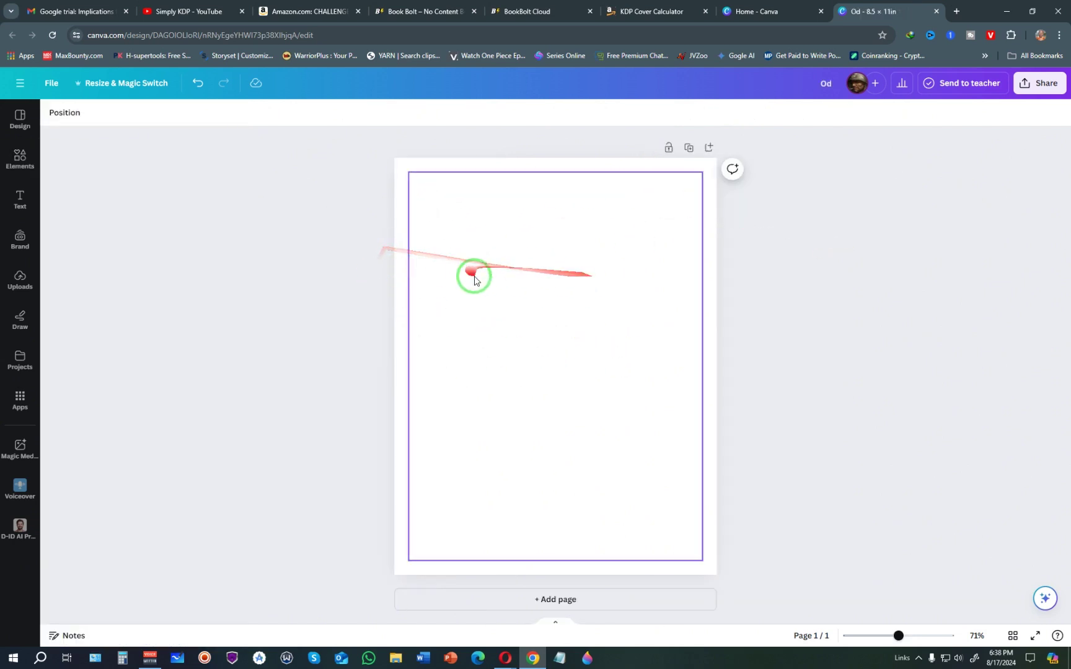
Step: Check the title of the Odd One Out sample page on Amazon, return to Canva, and add the heading "Odd One Out"
left_click(305, 11)
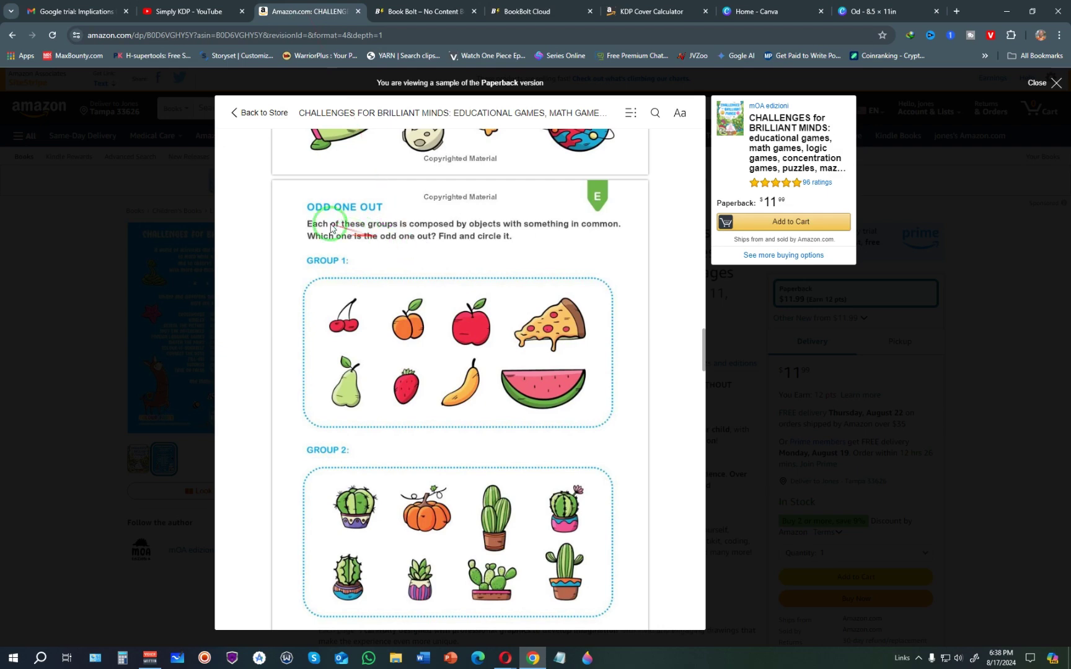
mouse_move(330, 228)
left_mouse_down()
mouse_move(355, 212)
mouse_move(322, 214)
left_mouse_up()
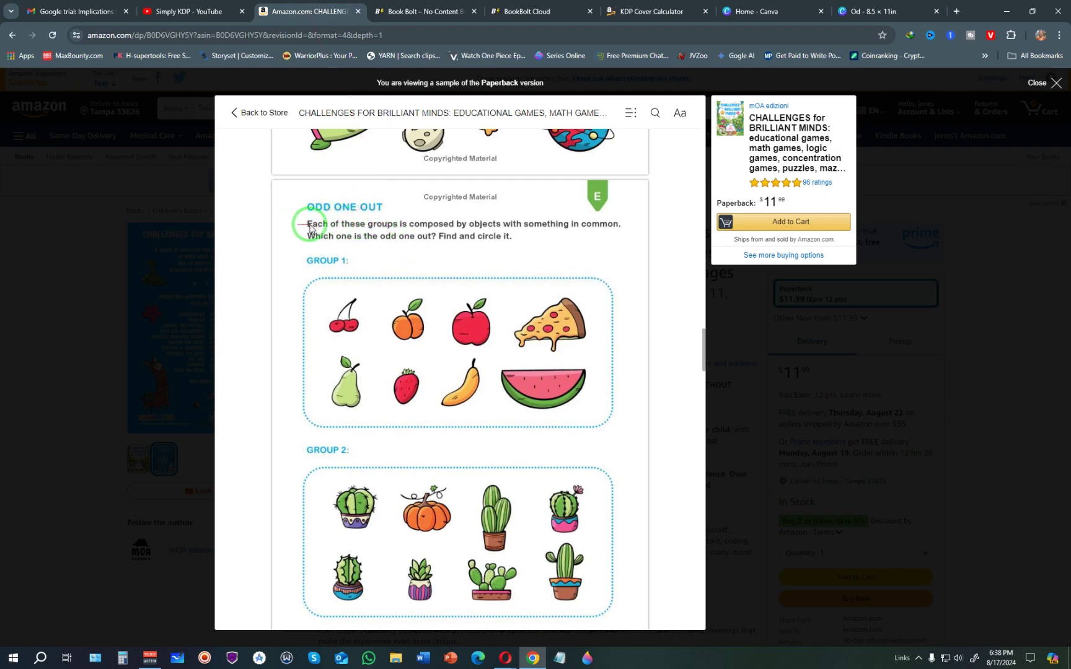
left_click(867, 11)
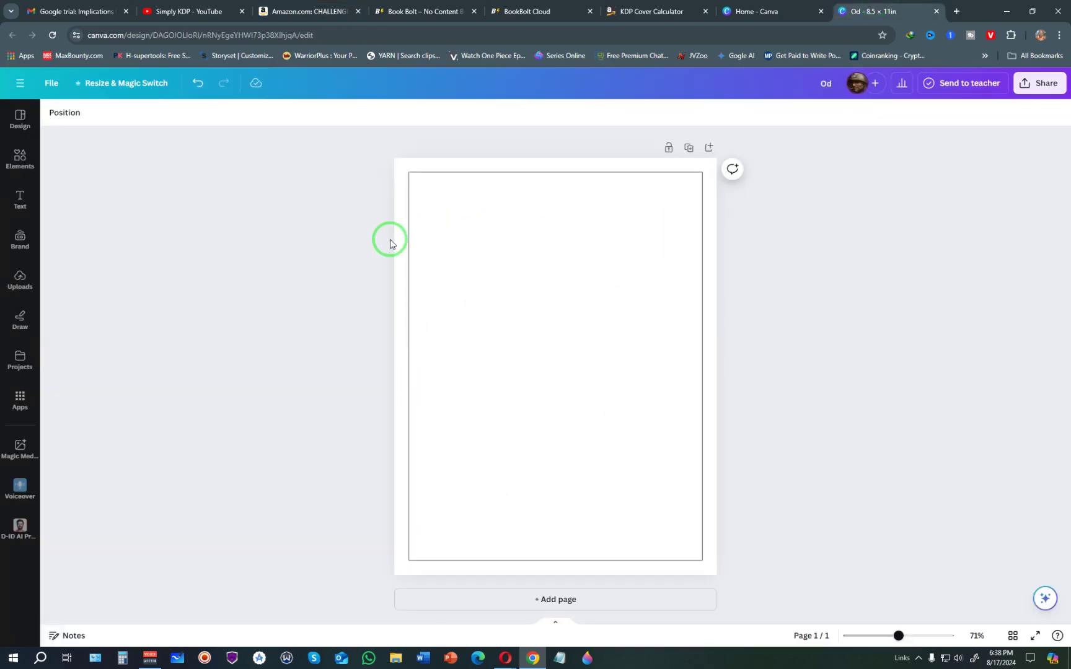
mouse_move(503, 316)
left_mouse_down()
mouse_move(479, 224)
mouse_move(534, 297)
mouse_move(505, 272)
mouse_move(17, 204)
left_mouse_up()
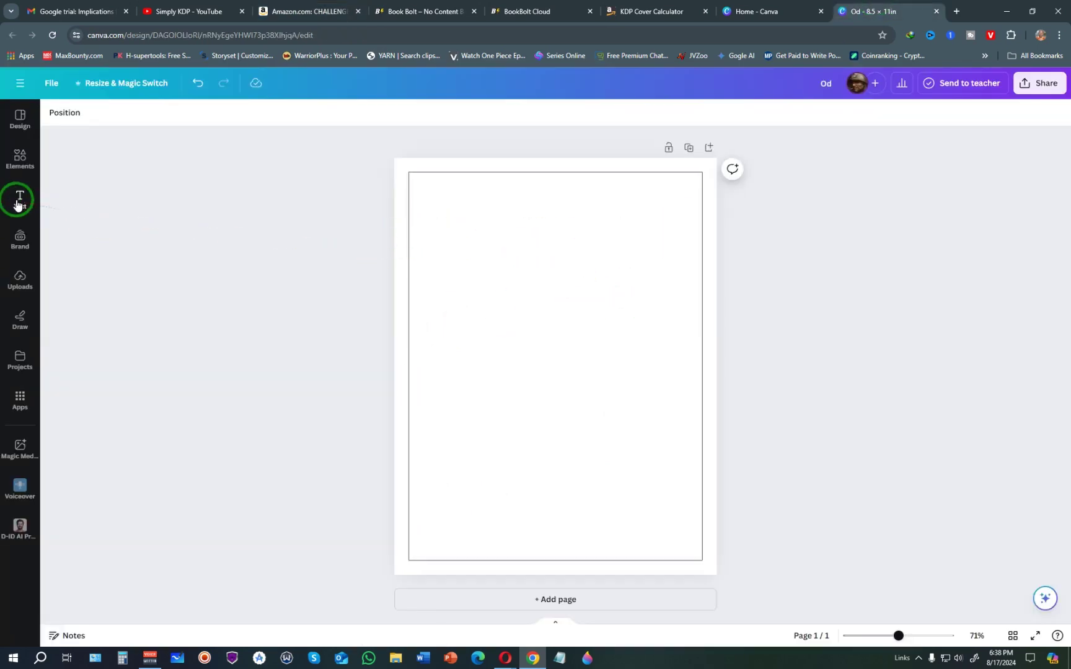
left_click(17, 203)
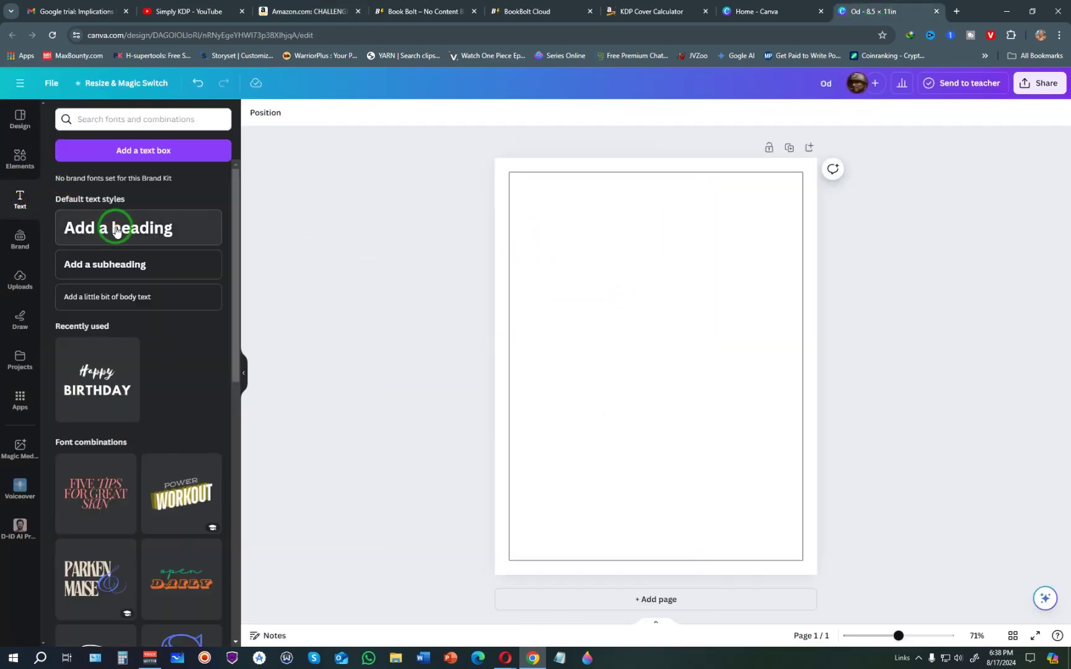
left_click(112, 231)
type("Odd One Out")
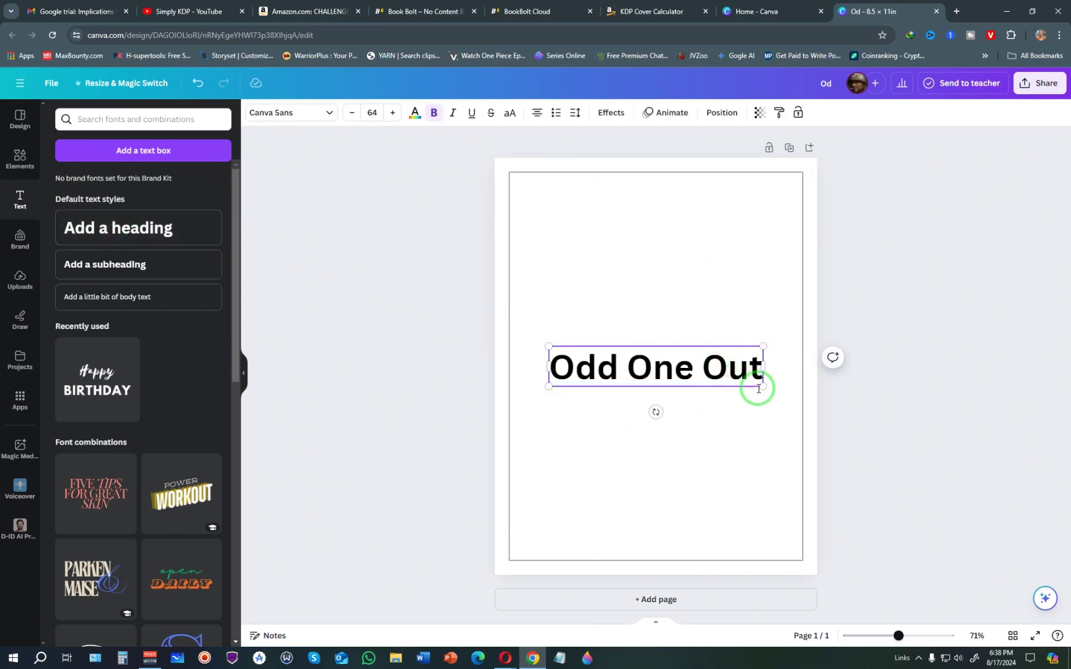
Step: Shrink the Odd One Out heading and place it in the upper-left corner inside the page border
left_click_drag(763, 387, 686, 322)
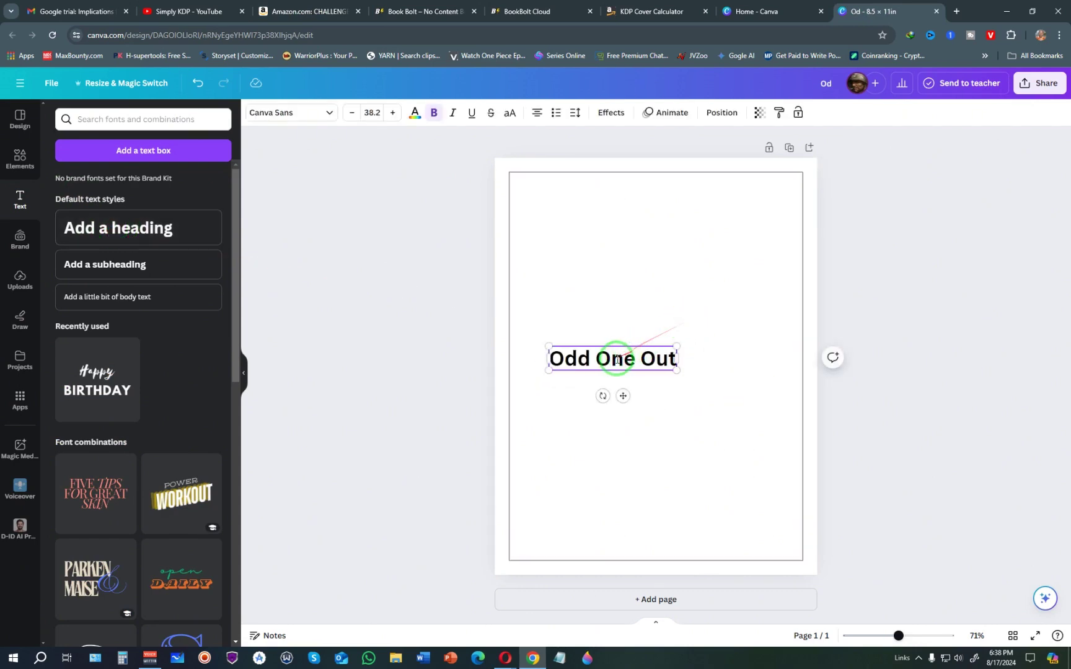
left_click_drag(618, 389, 620, 191)
left_click(351, 112)
left_click(527, 220)
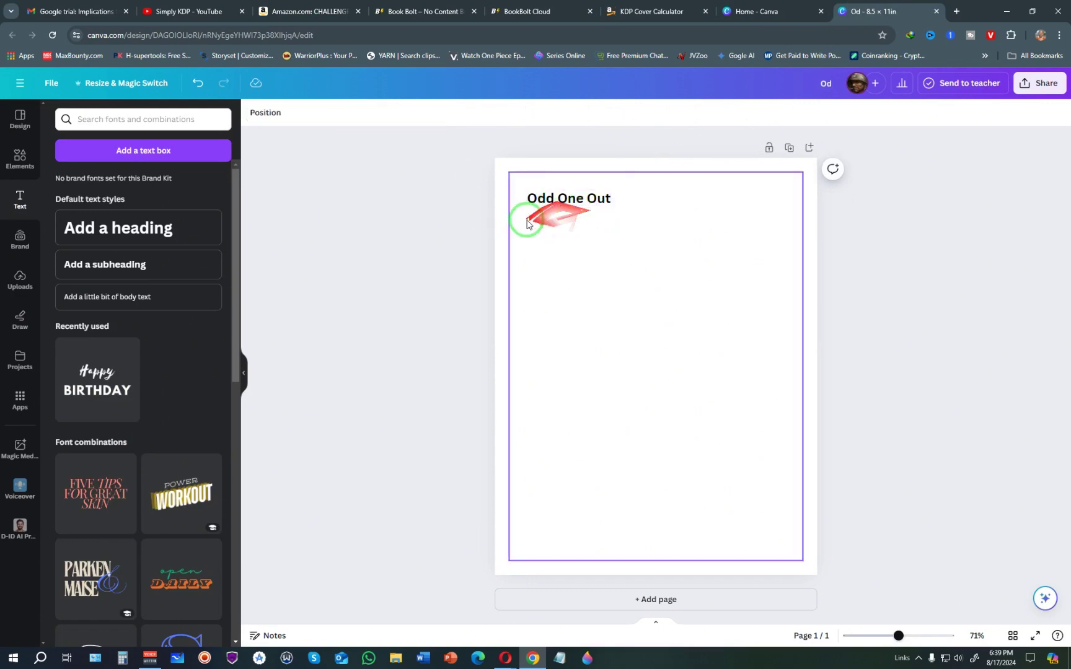
Step: Check the instructions in the Amazon sample, and add them in Canva as a size 13 subheading beneath the title, starting "Each one of these groups"
left_click(310, 11)
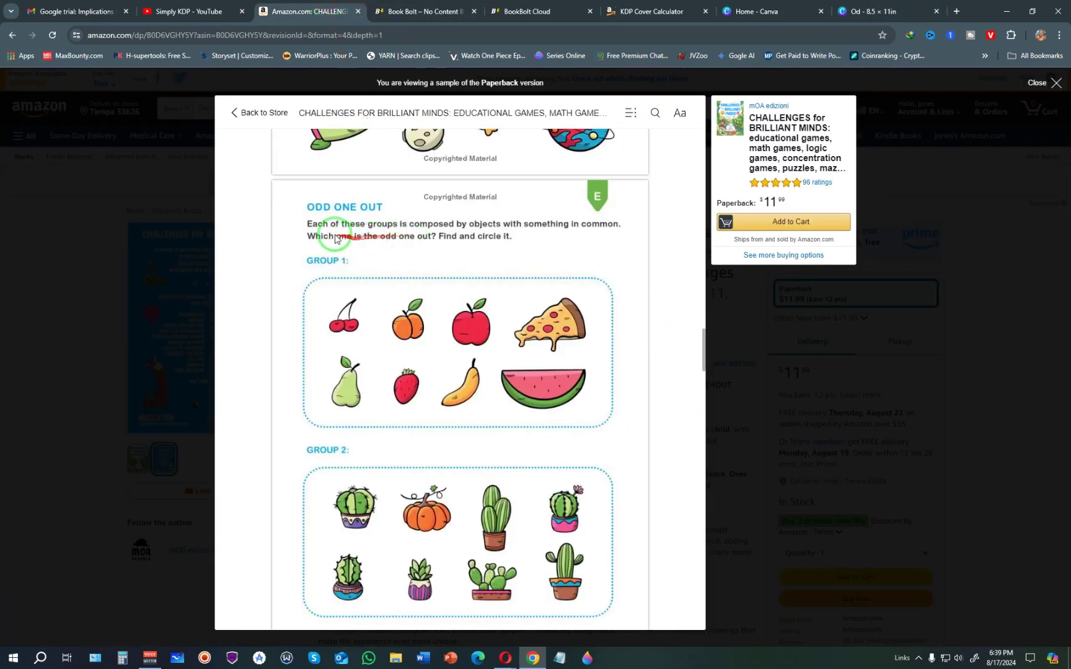
mouse_move(407, 235)
left_mouse_down()
mouse_move(427, 225)
mouse_move(579, 239)
left_mouse_up()
left_click(869, 12)
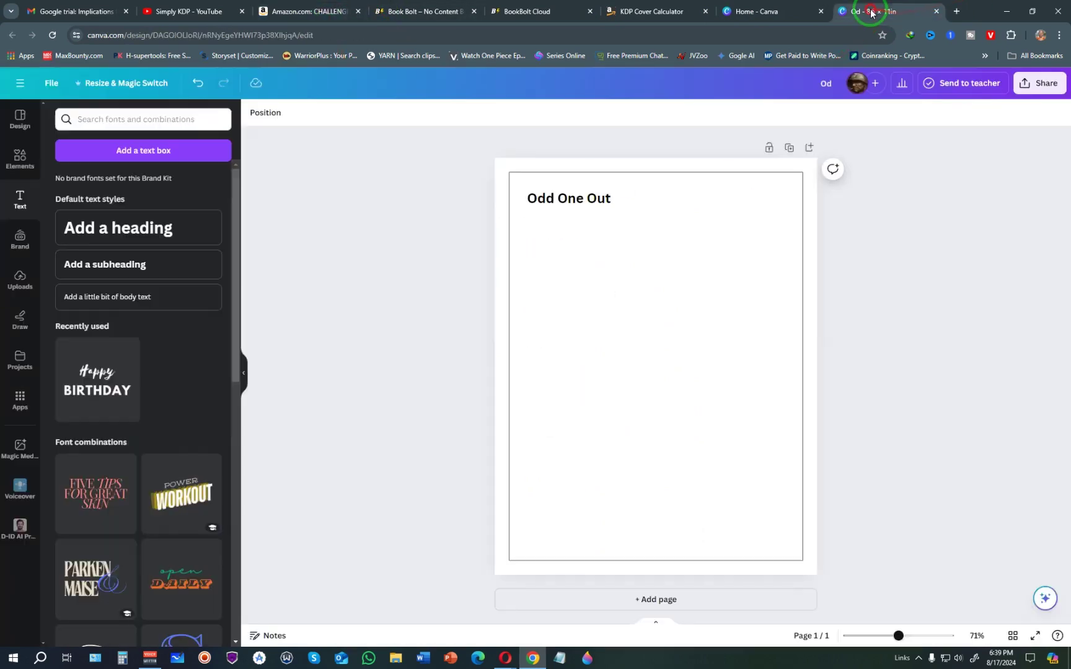
left_click(106, 267)
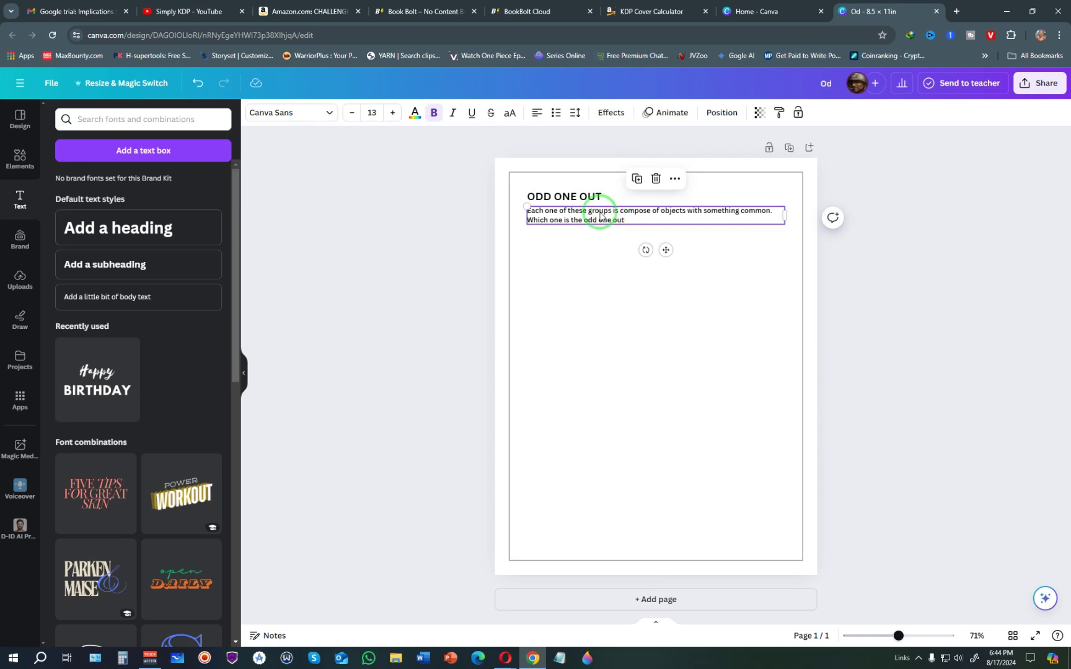
left_click(574, 197)
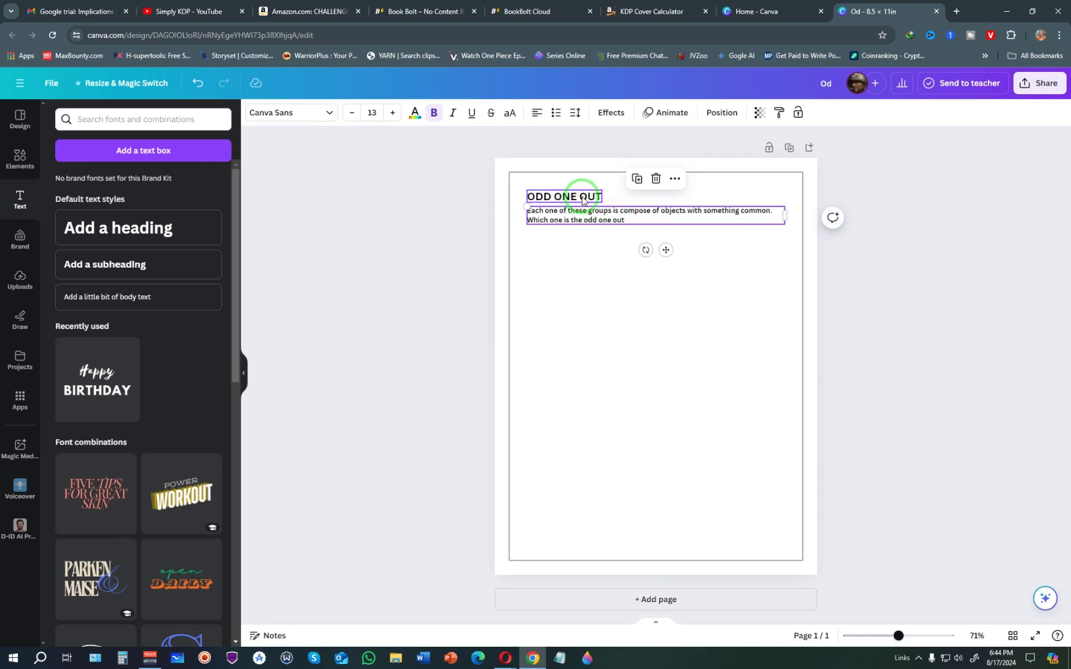
left_click(553, 246)
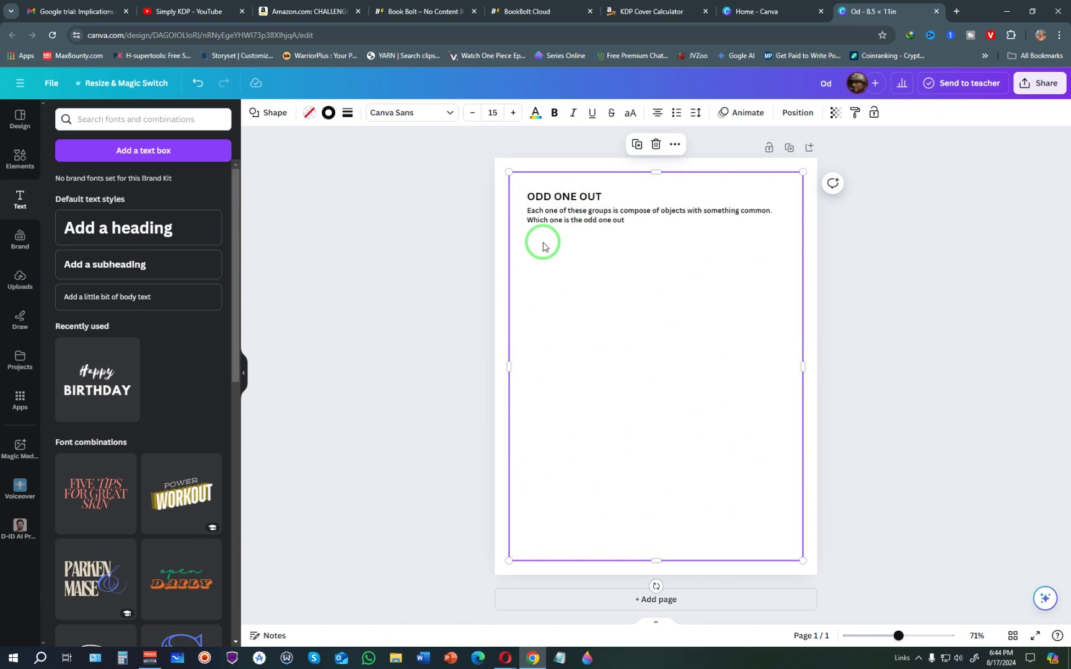
Step: Check the group label in the Amazon sample, then in Canva duplicate the heading below the instructions and change the copy to "GROUP 1:"
left_click(324, 11)
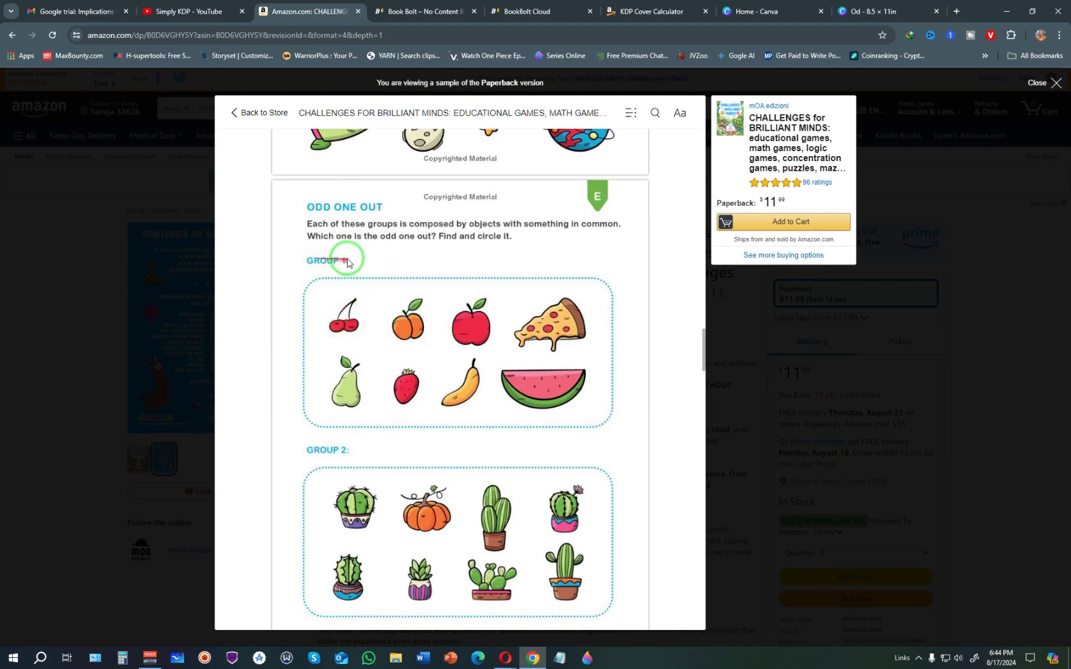
left_click(861, 5)
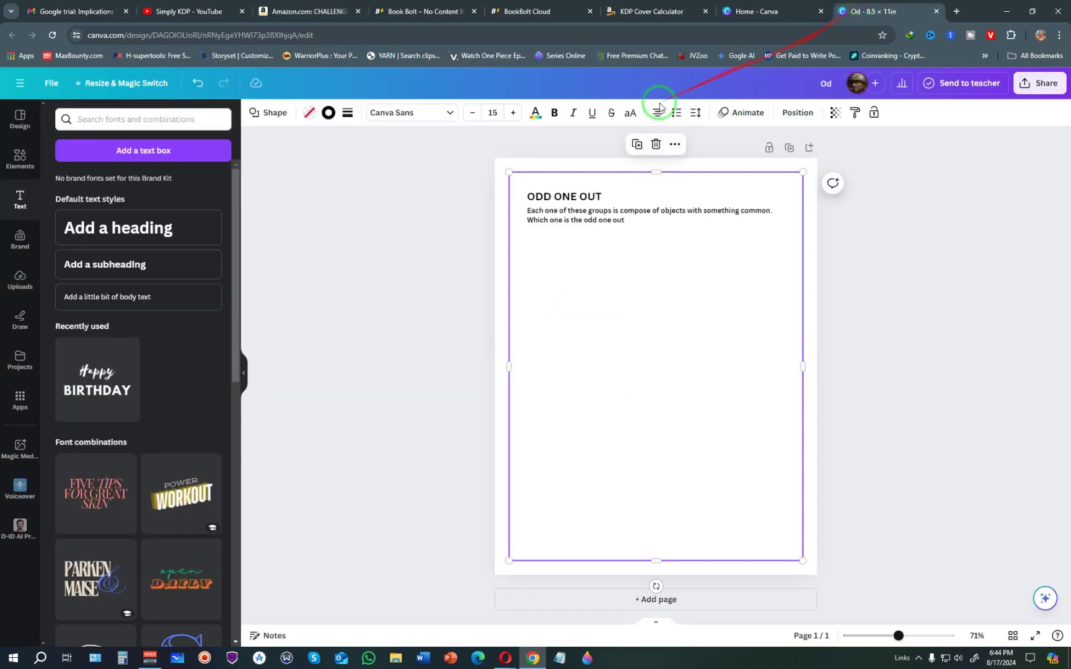
left_click(558, 196)
left_click(545, 162)
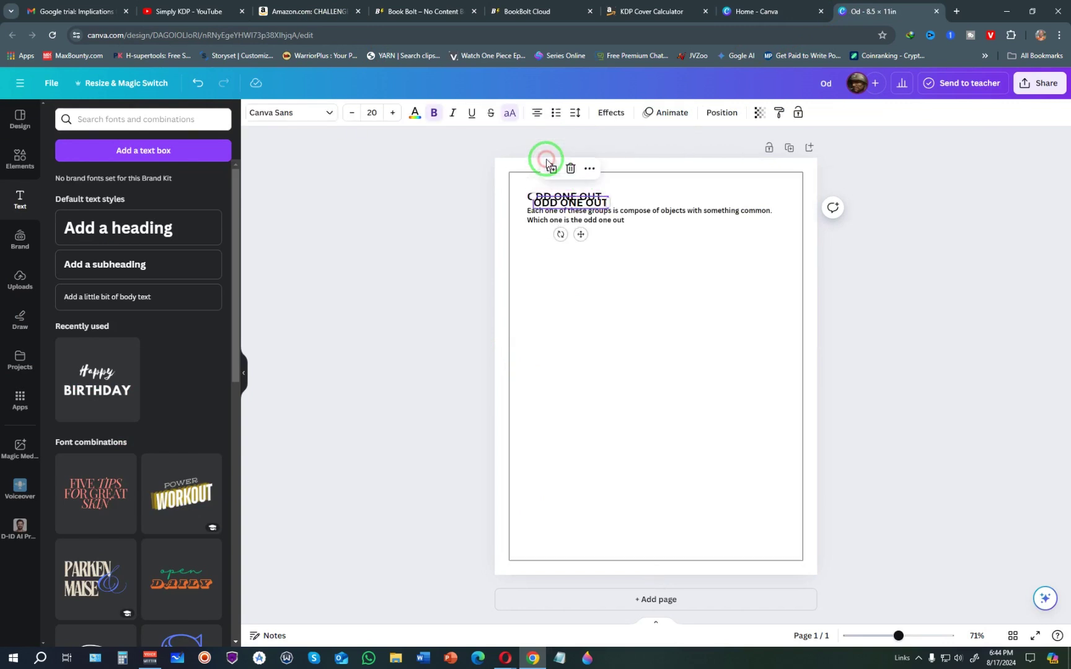
left_click_drag(561, 205, 568, 240)
double_click(568, 240)
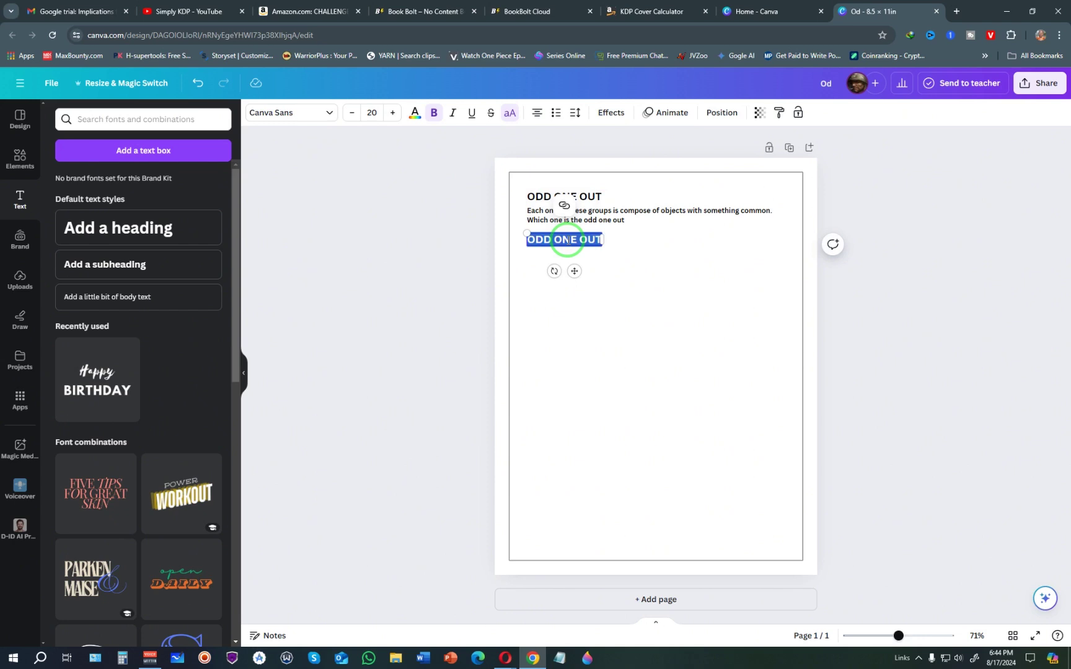
type("GROUP 1:")
left_click(558, 289)
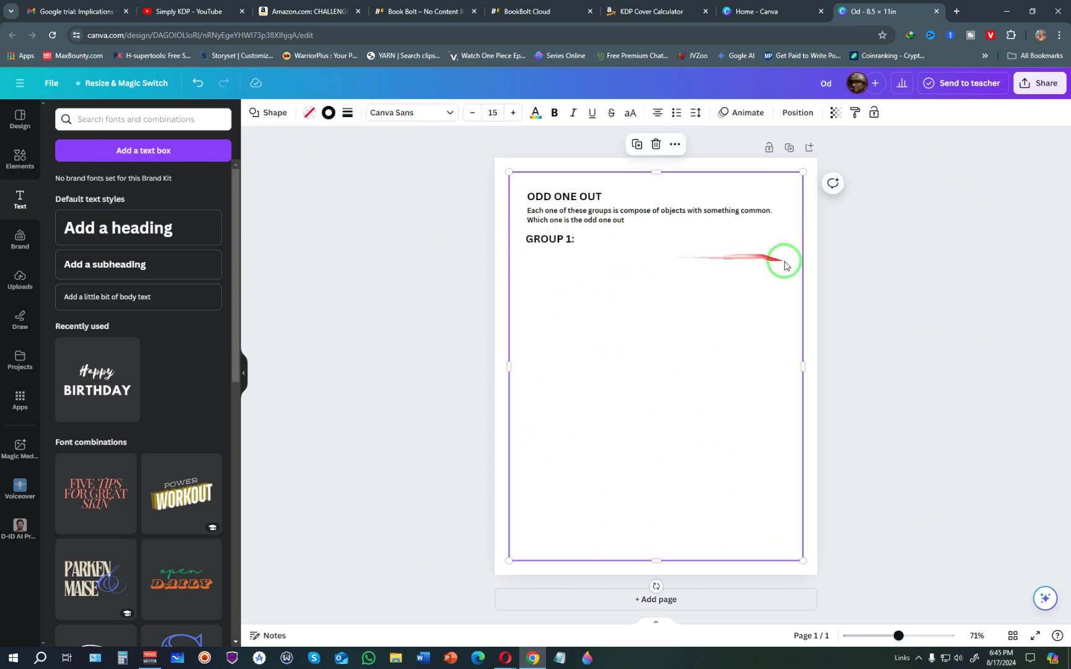
Step: Compare the Group 1 picture frame in the Amazon sample with the Canva page, and add a rounded square shape to the page
left_click(328, 11)
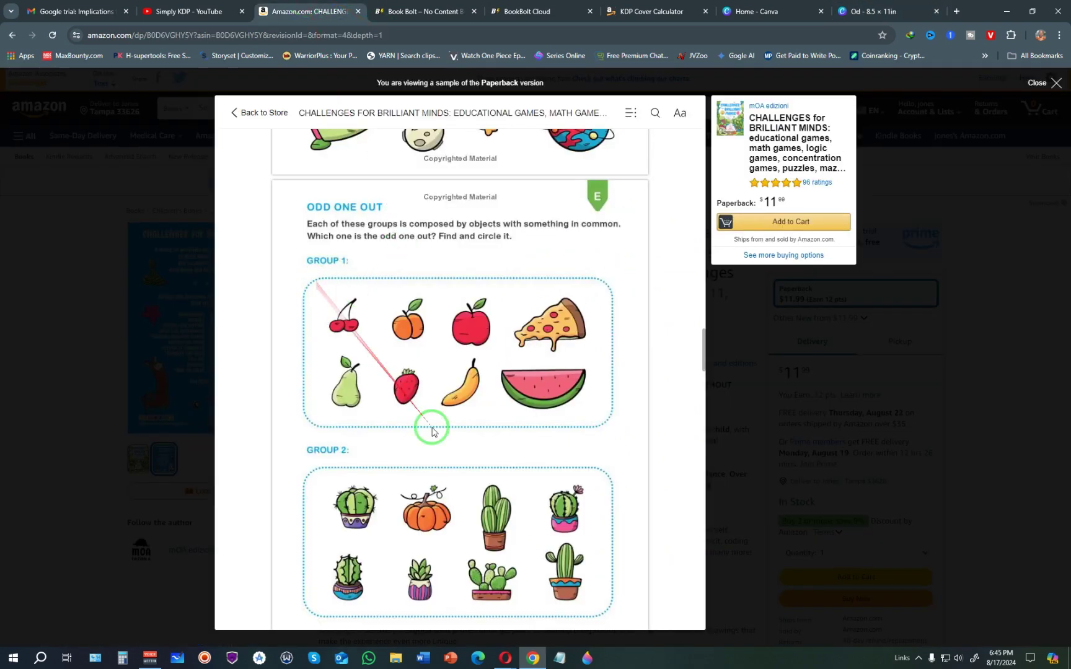
left_click(870, 5)
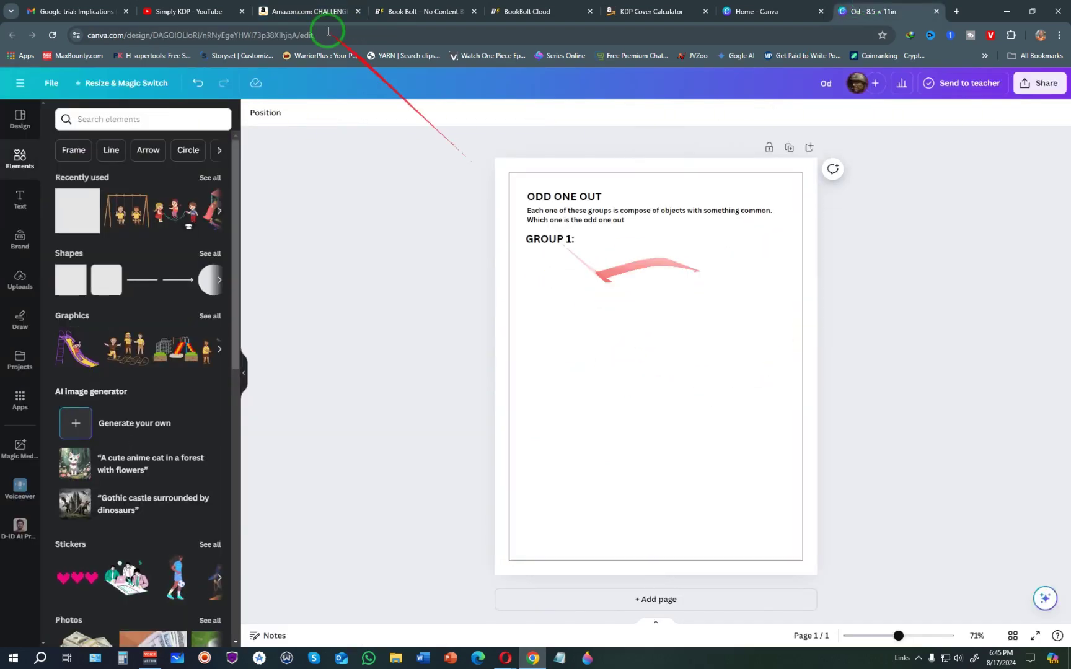
left_click(313, 12)
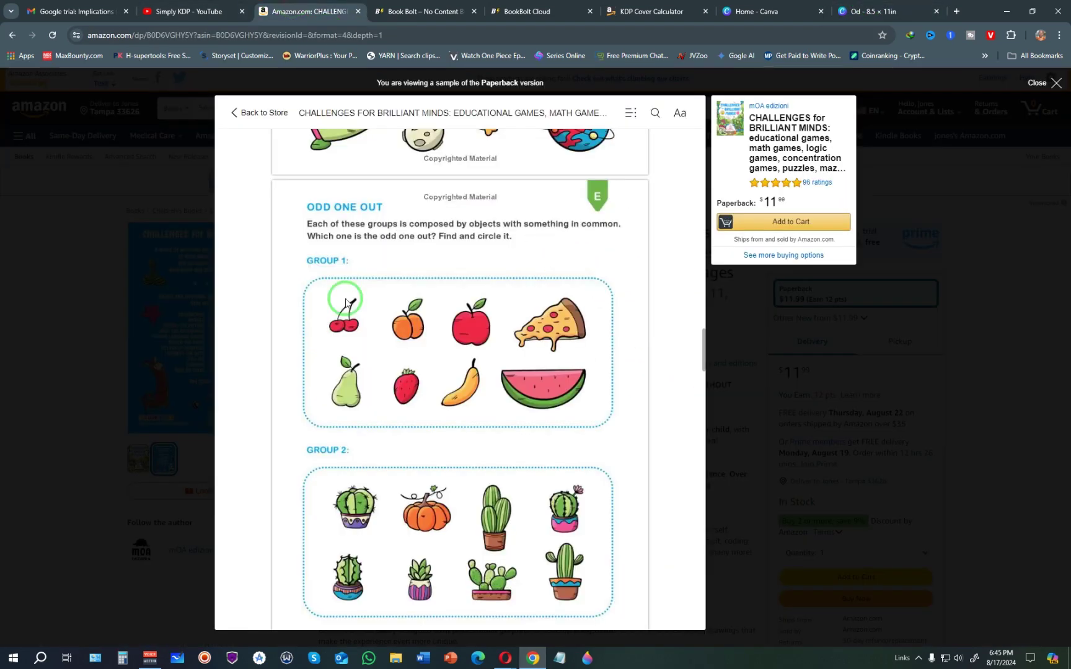
left_click(920, 8)
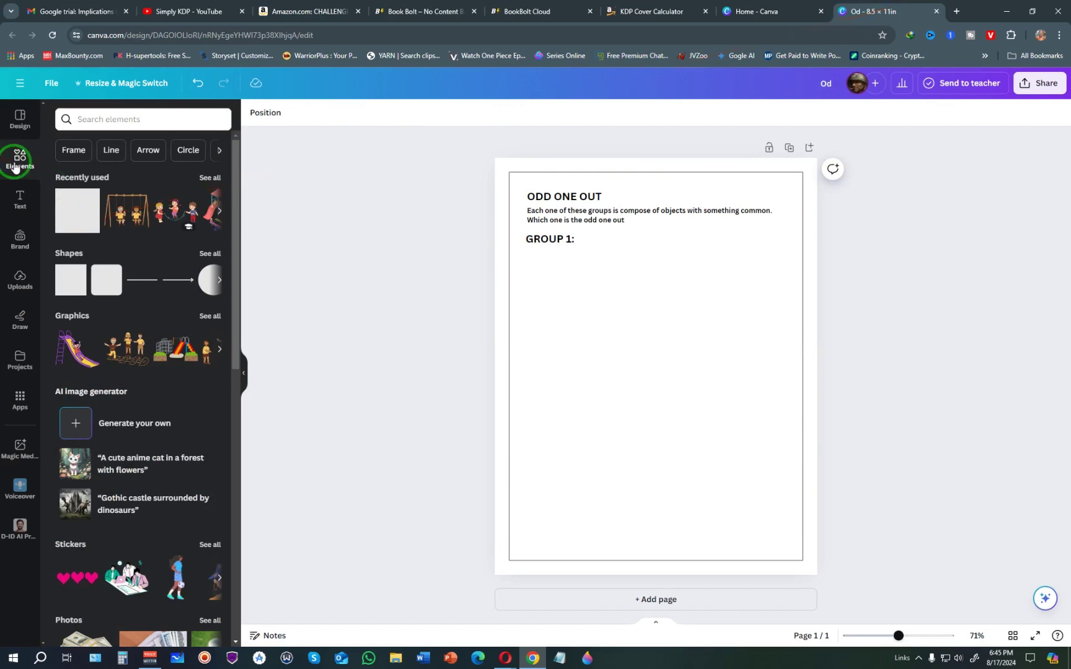
left_click(99, 284)
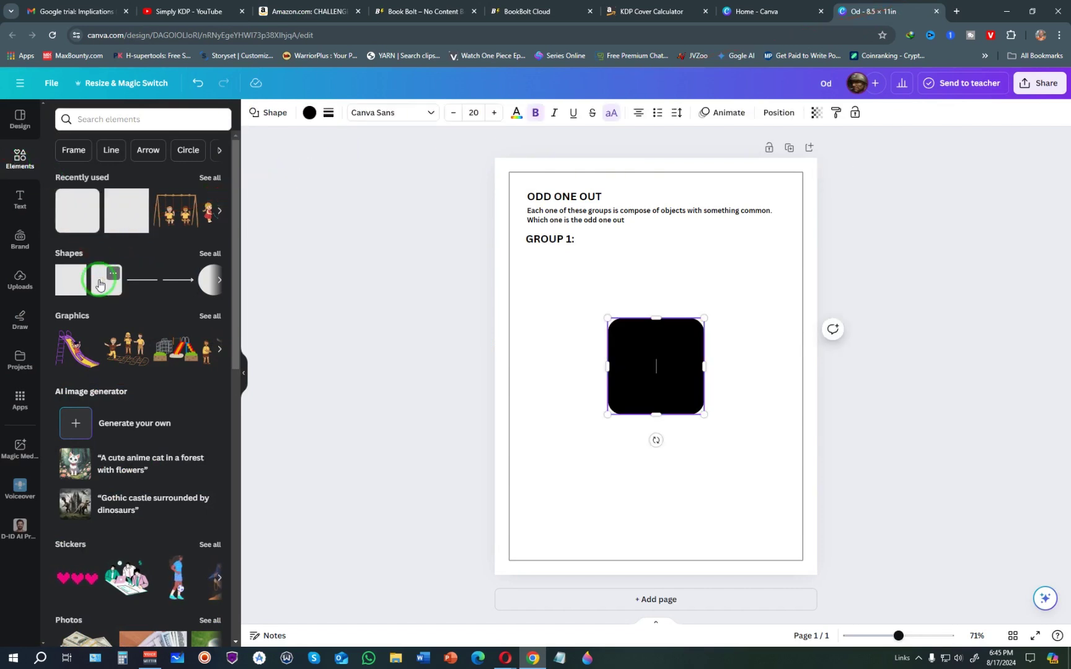
Step: Stretch the rounded square into a wide frame beneath the GROUP 1 label and remove its fill colour
left_click_drag(704, 367, 619, 267)
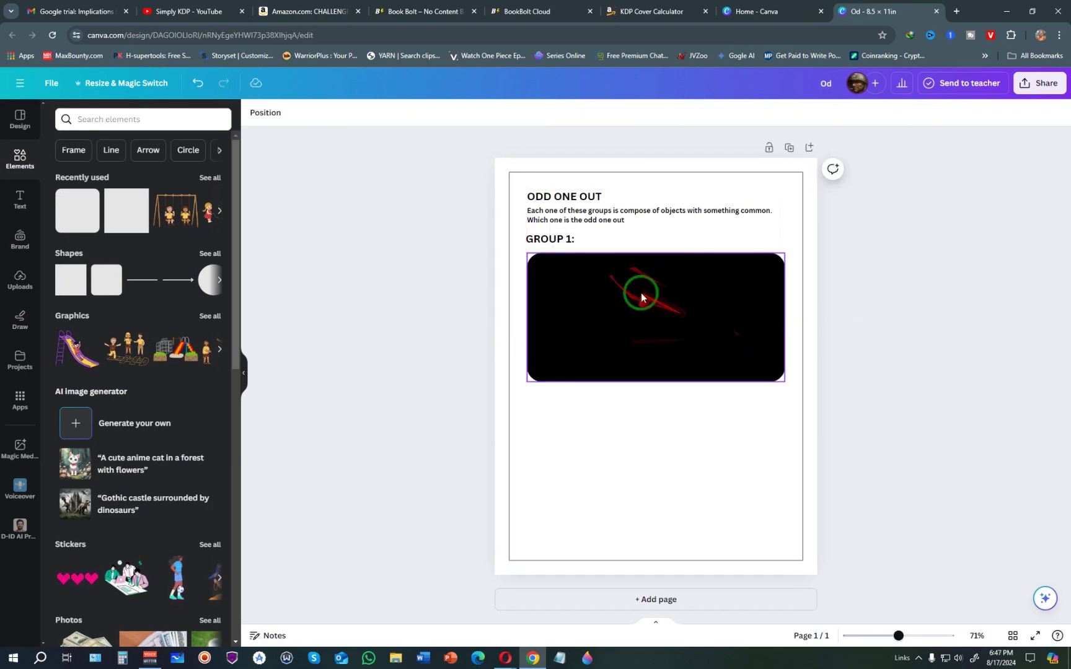
left_click(641, 291)
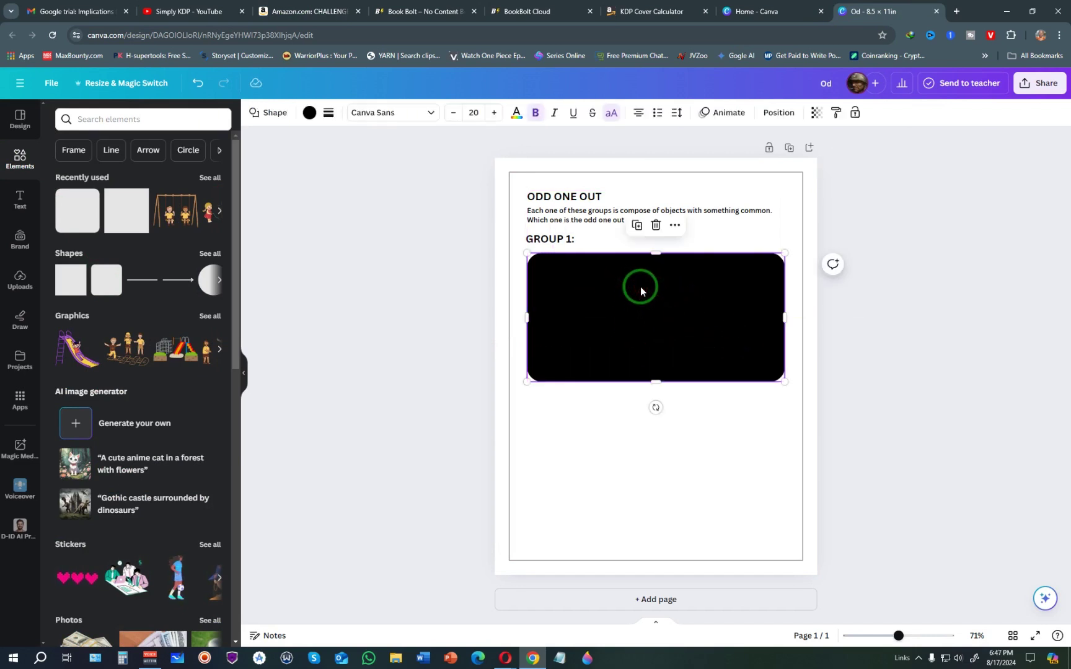
left_click(308, 114)
left_click(93, 181)
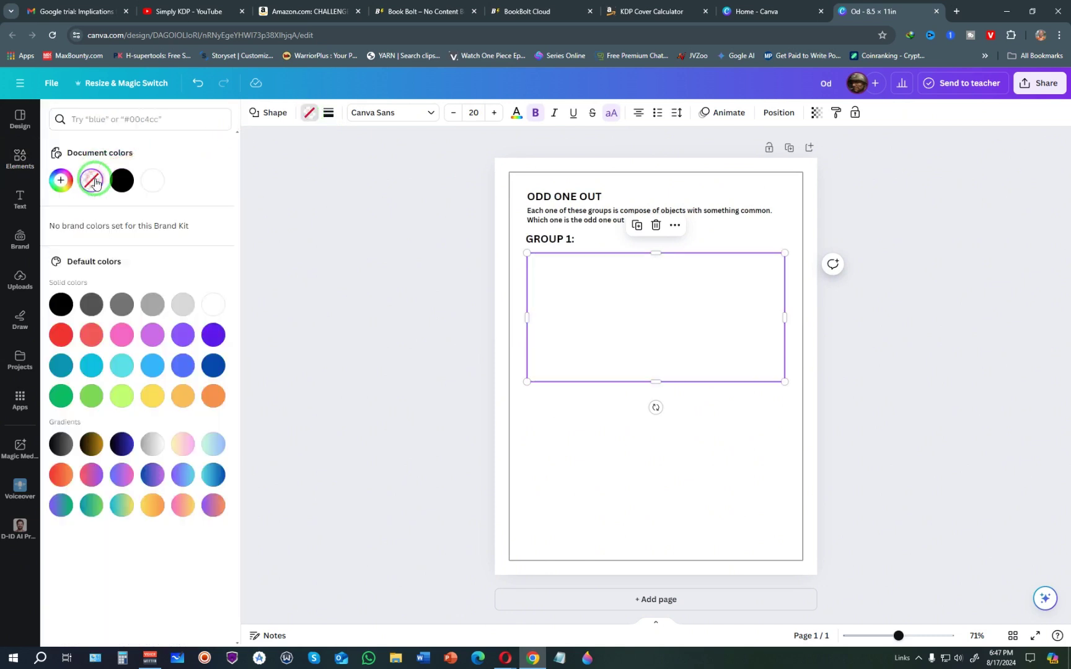
Step: Give the Group 1 frame a dotted border with weight 1 and corner rounding 38
left_click(328, 113)
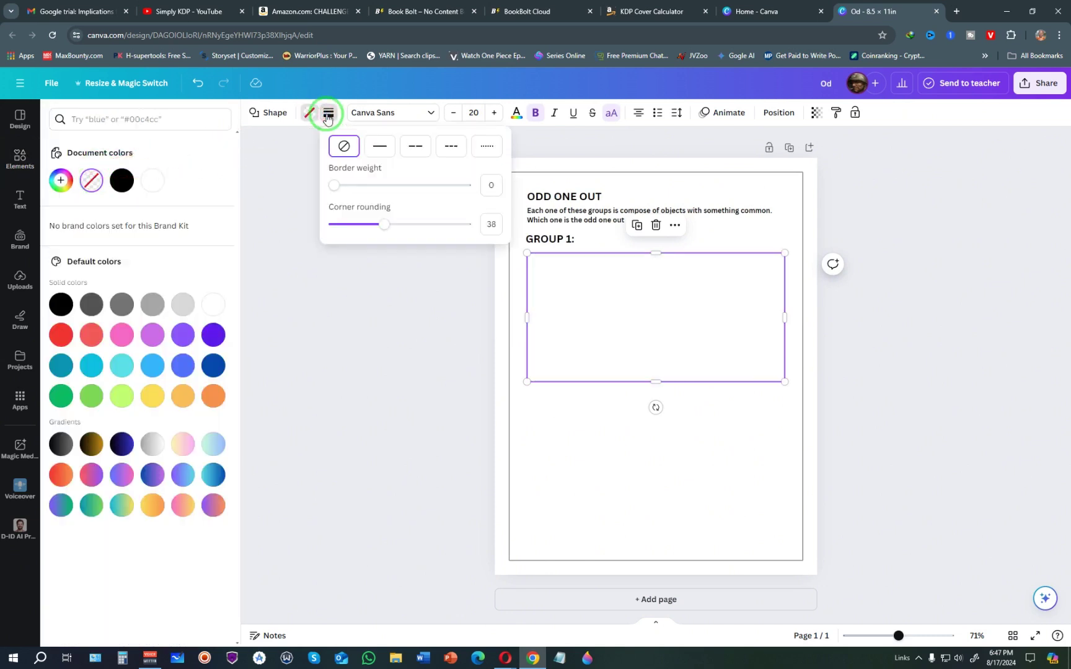
left_click(489, 147)
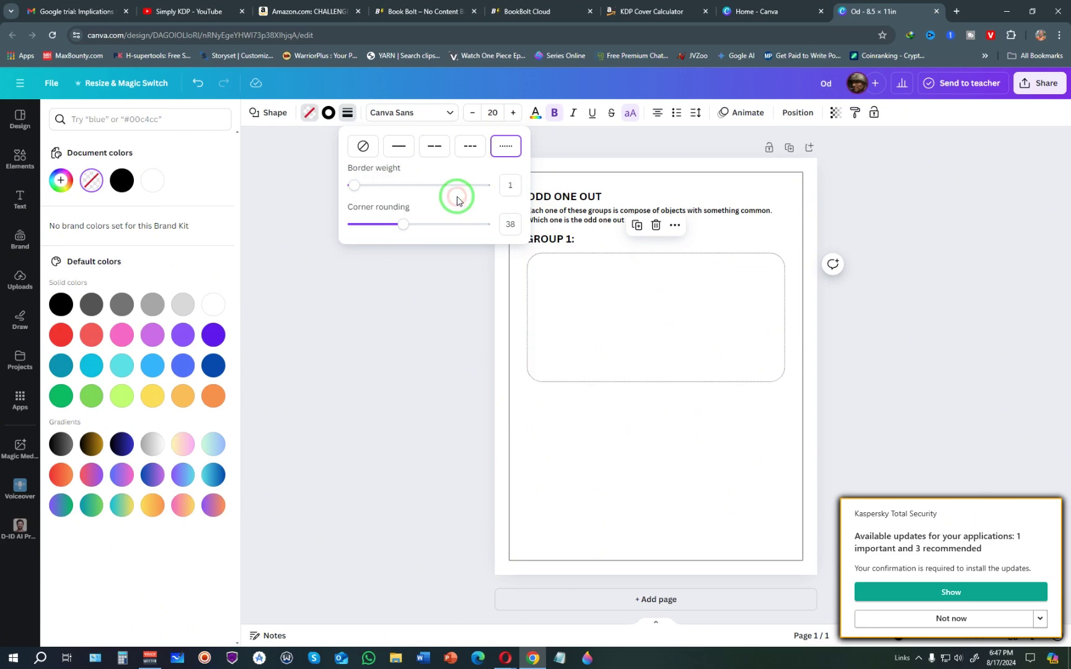
left_click(821, 327)
Step: Check the frame's border colour in the Amazon sample, then in Canva colour the Group 1 frame's border aqua blue
left_click(304, 6)
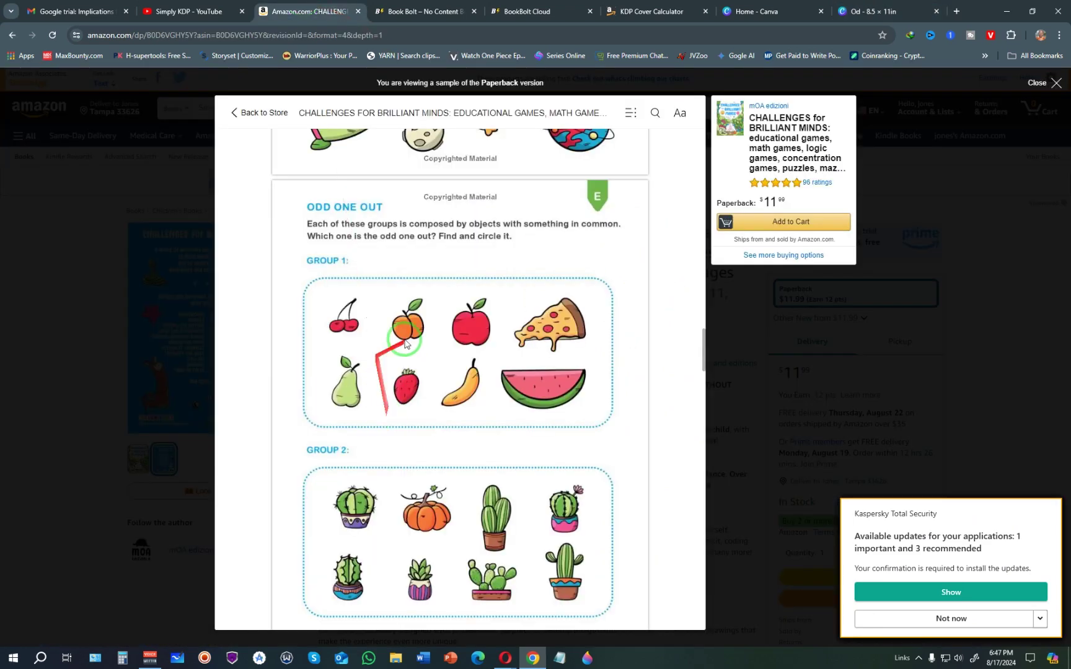
left_click(870, 7)
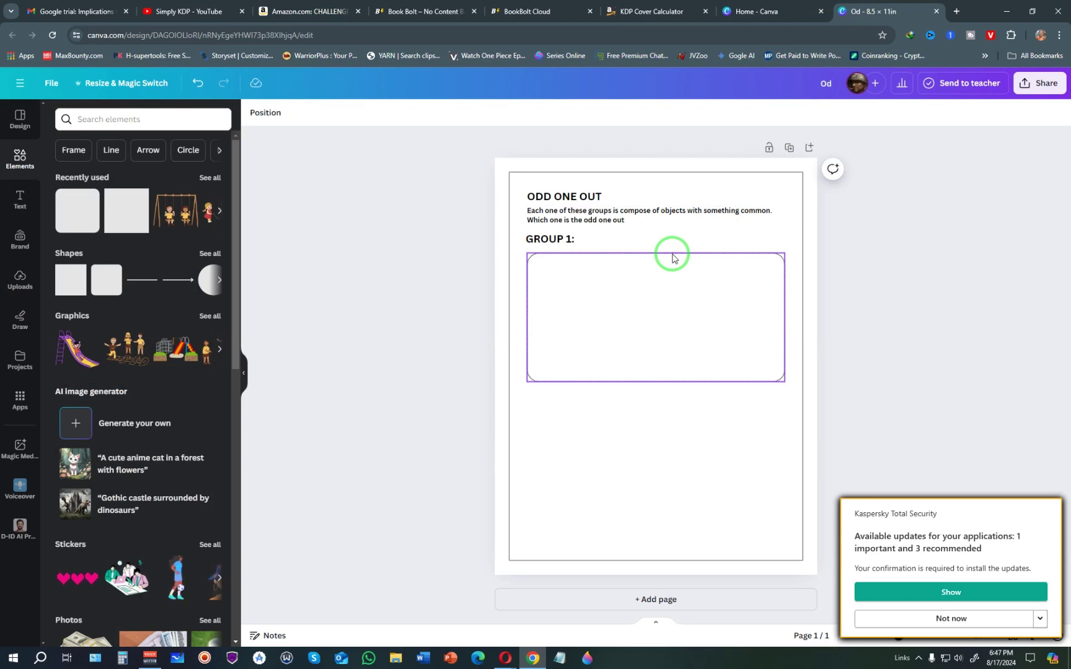
left_click(672, 254)
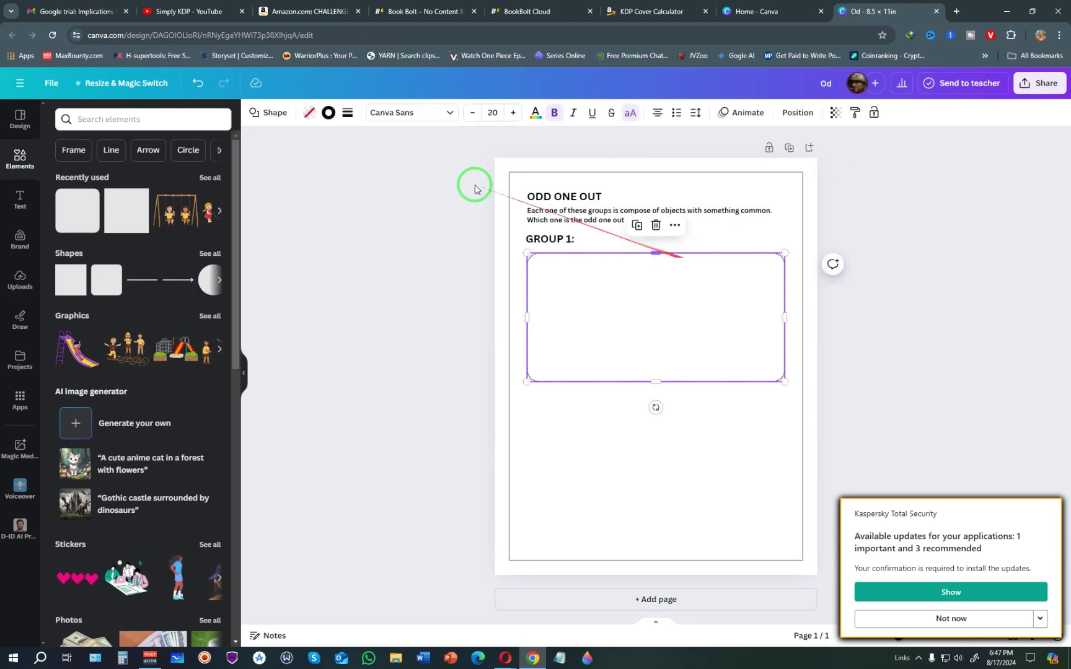
left_click(329, 113)
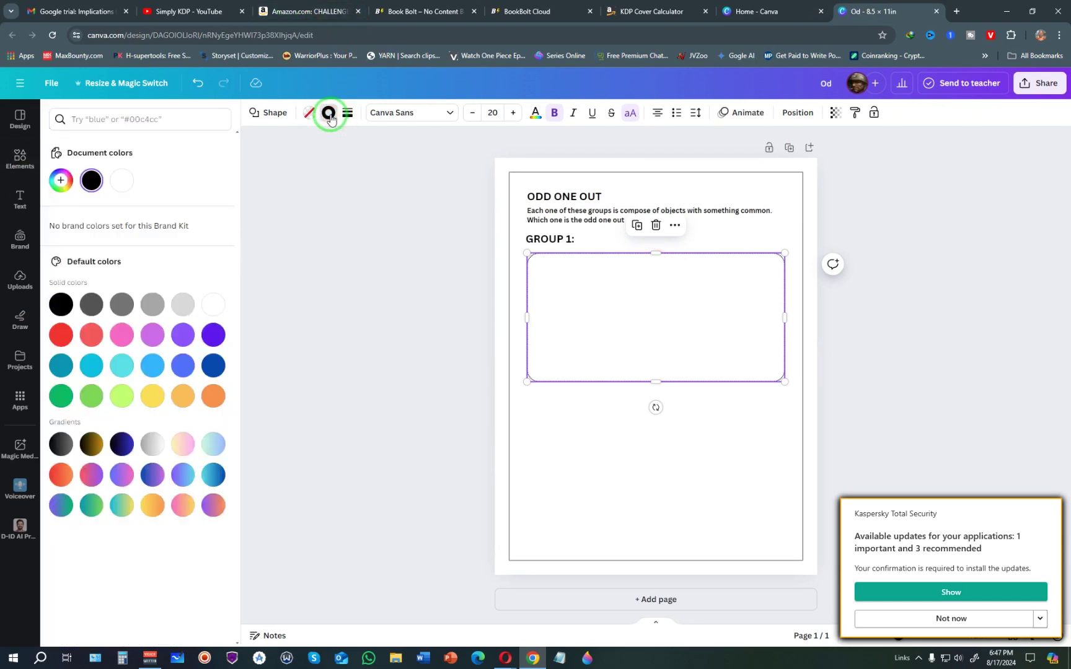
left_click(120, 367)
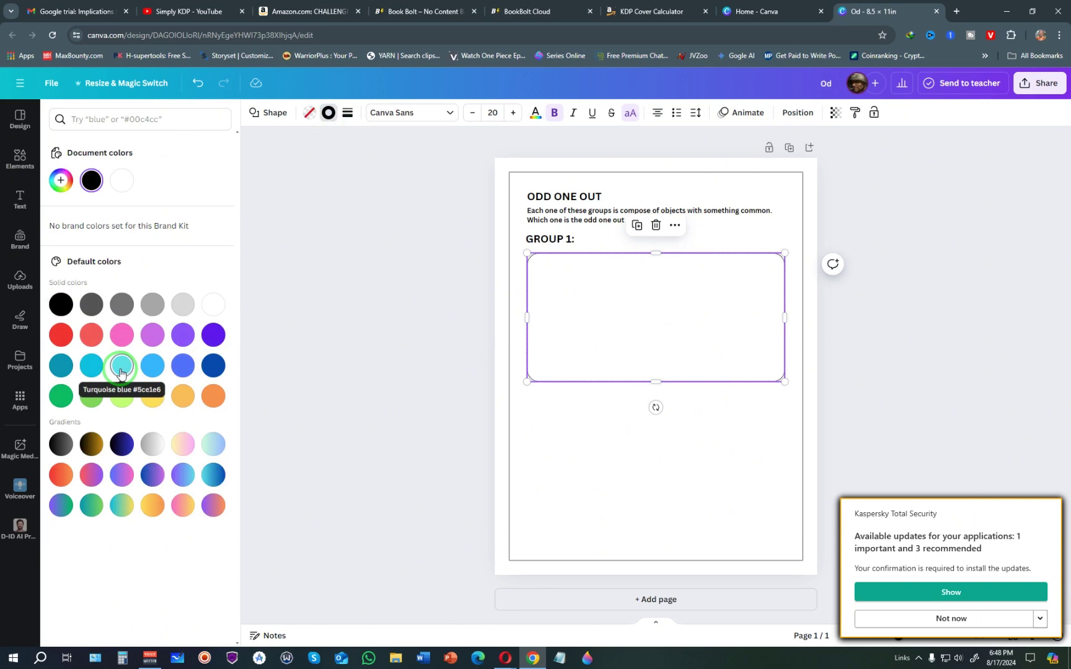
left_click(92, 368)
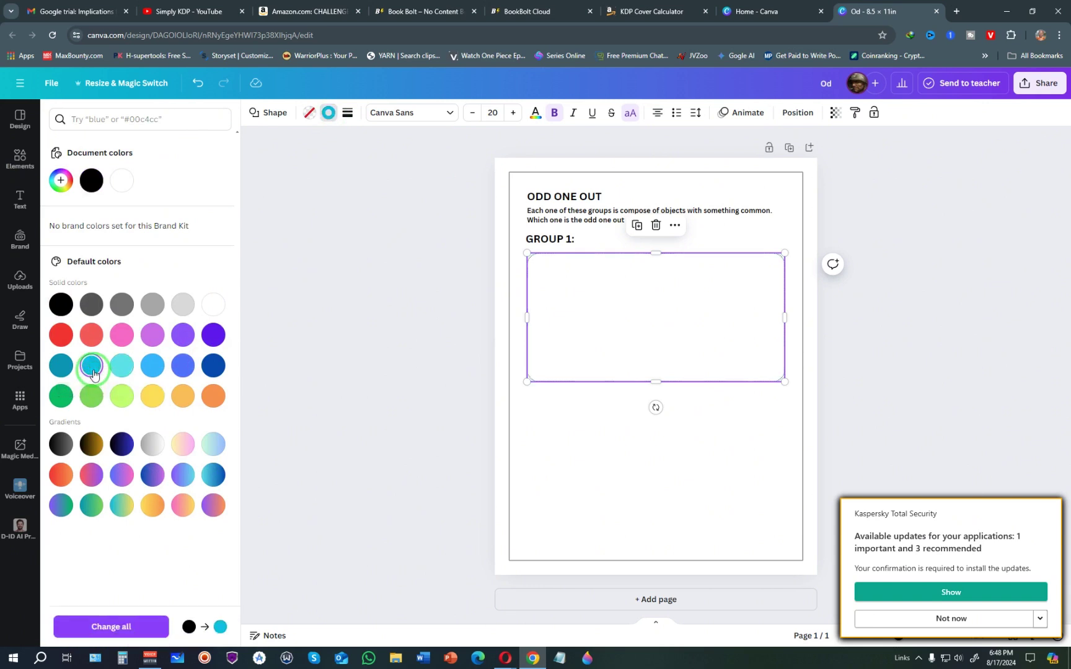
Step: Colour the ODD ONE OUT heading and the GROUP 1 label with the same aqua blue as the frame
left_click(564, 197)
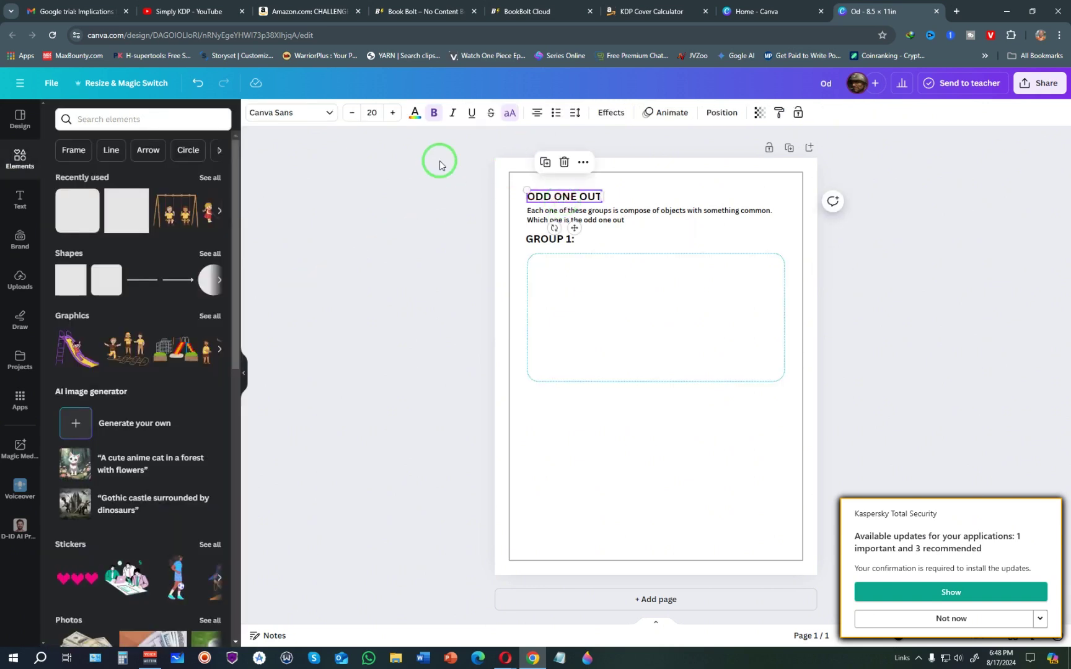
left_click(415, 114)
left_click(121, 181)
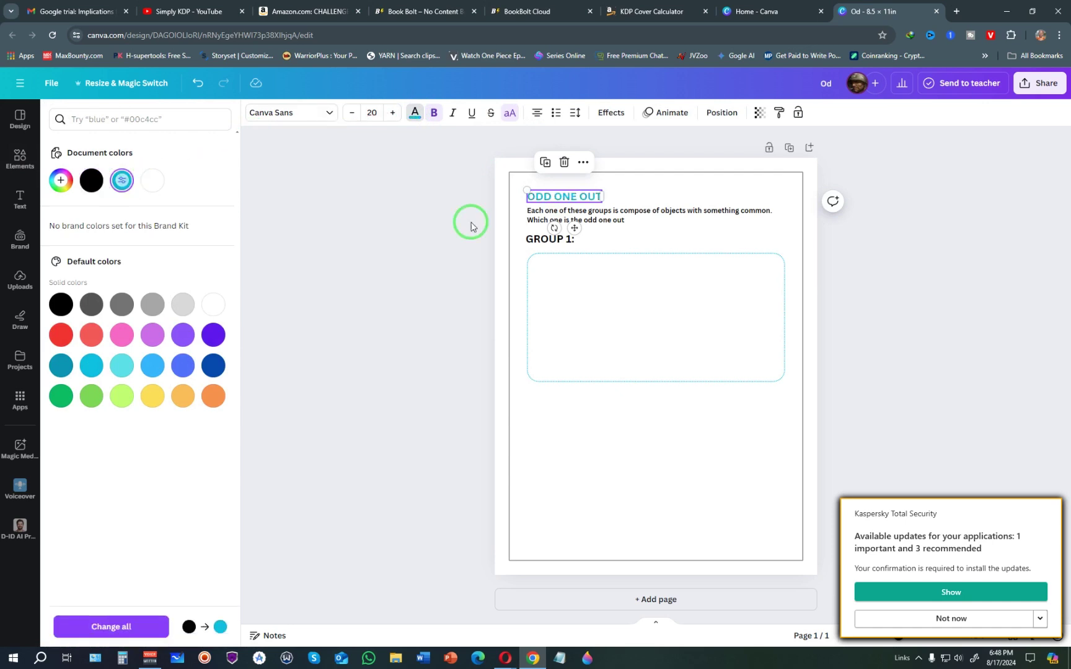
left_click(545, 241)
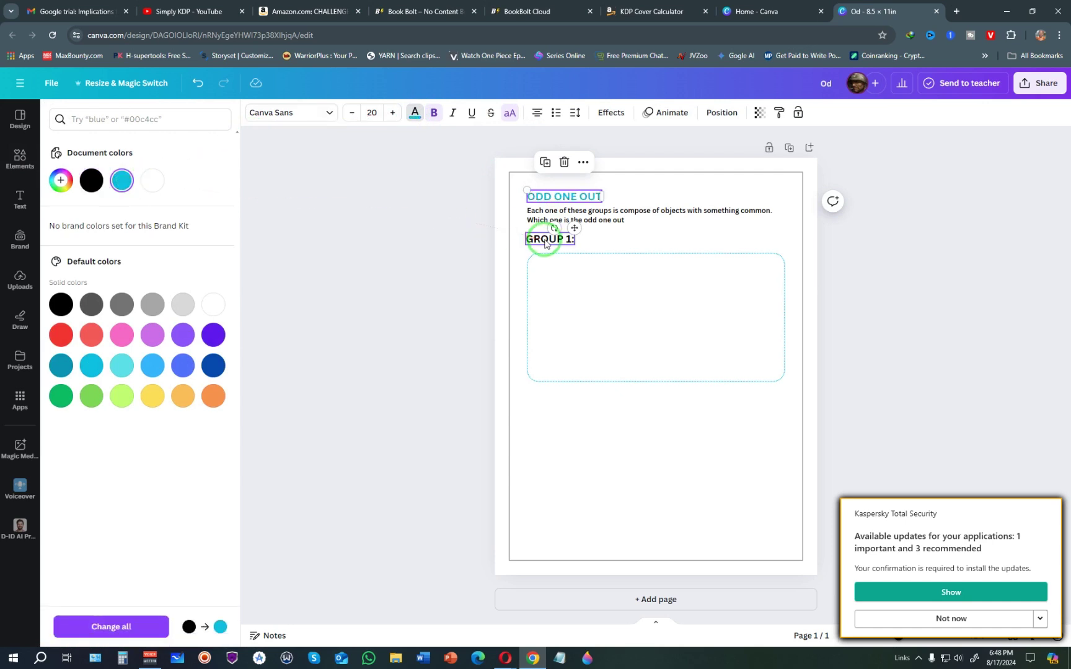
left_click(121, 180)
left_click(378, 270)
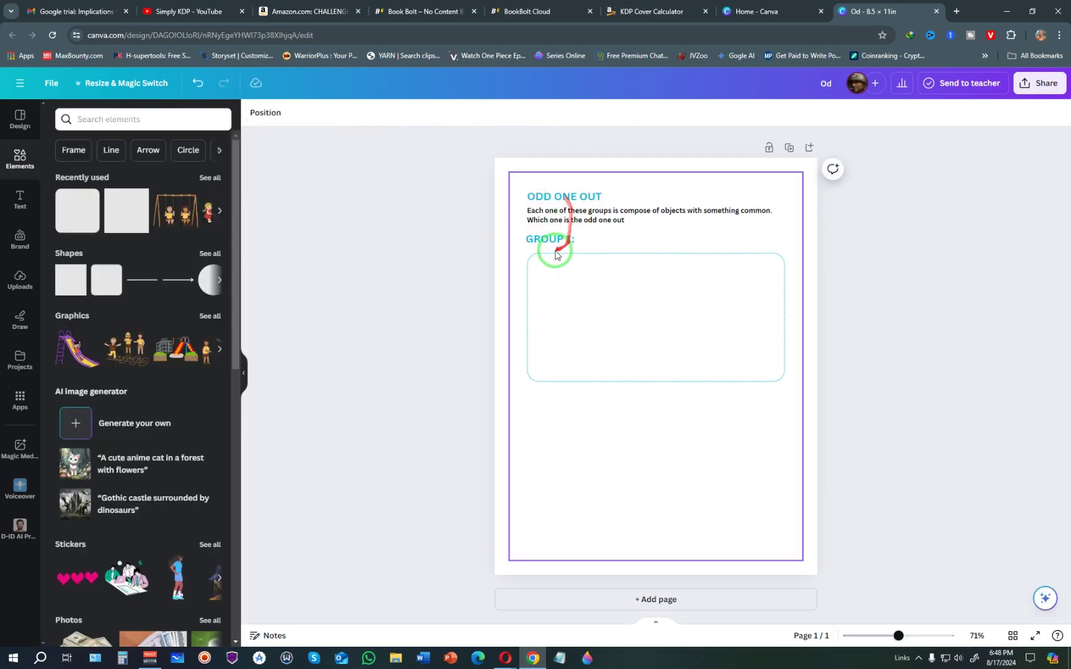
Step: Review the Group 1 pictures in the Amazon sample, then search Canva's graphics for "fruits"
key("ctrl+3")
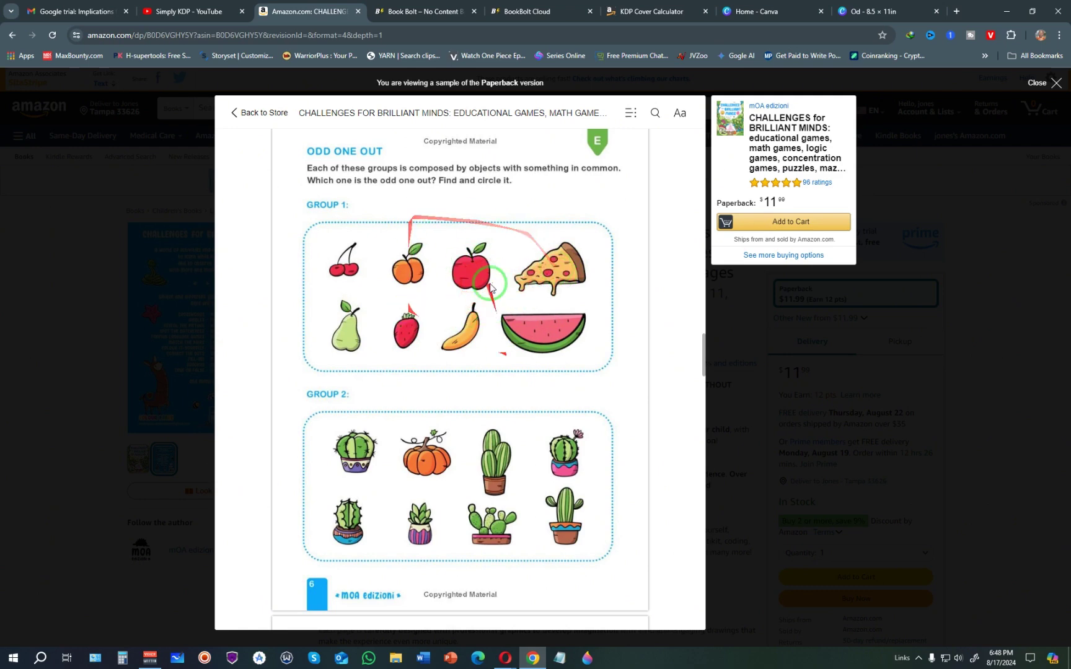
left_click(877, 5)
left_click(578, 268)
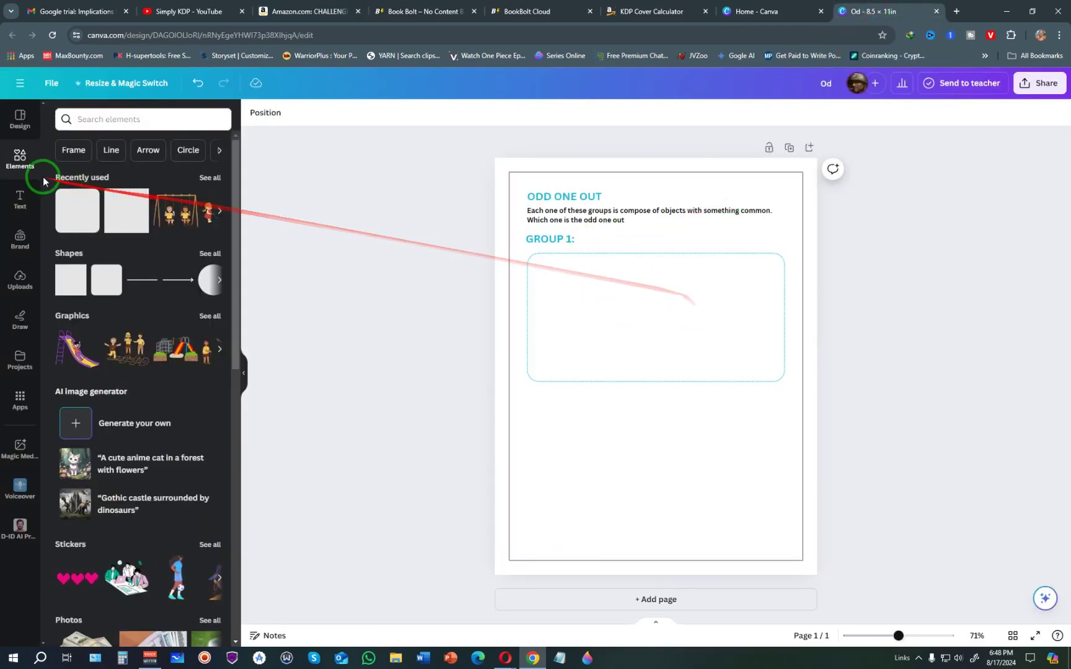
left_click(20, 158)
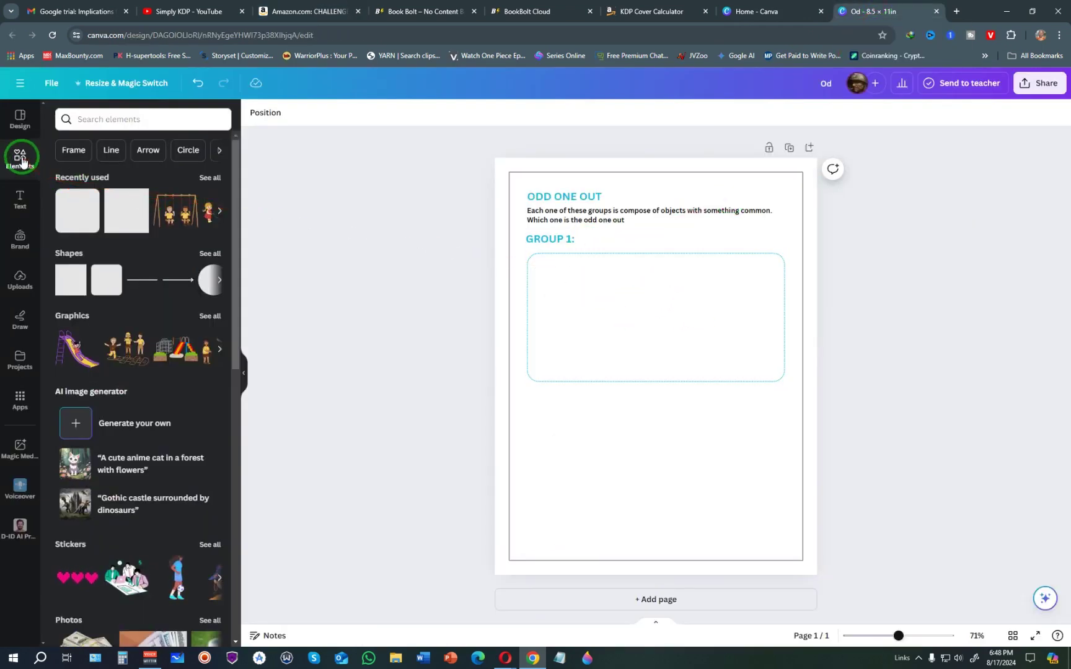
left_click(113, 120)
type("fruits")
key("Return")
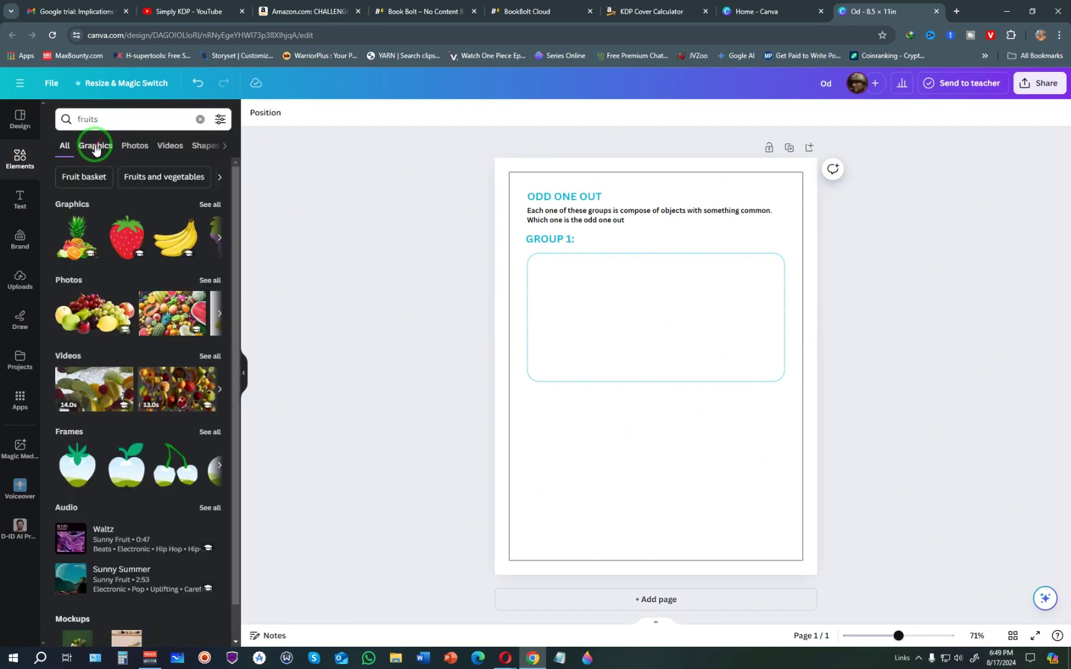
left_click(95, 147)
Step: Add banana, strawberry, purple grapes, red apple, mango and pineapple graphics to the page
left_click_drag(196, 227, 574, 290)
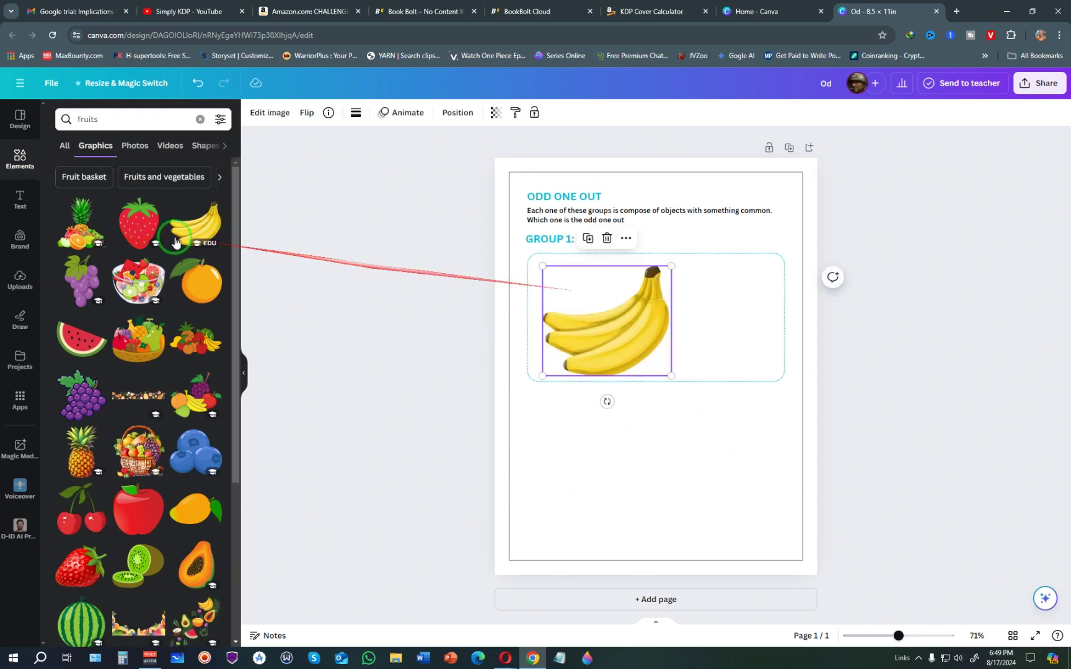
left_click(137, 225)
left_click(81, 428)
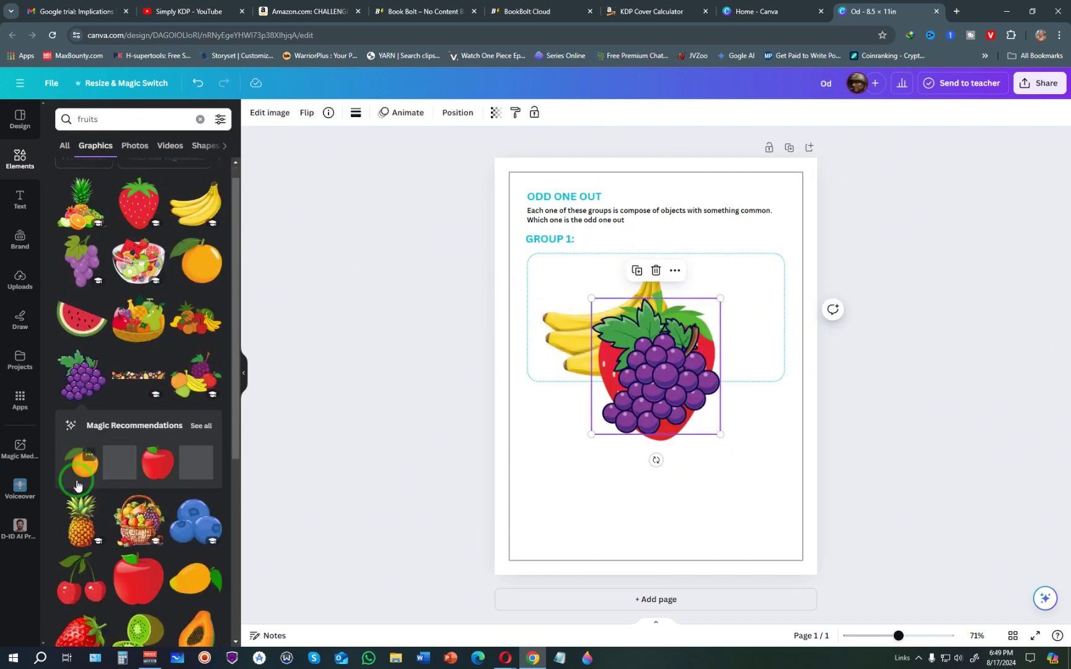
scroll(81, 434, "down", 2)
left_click(138, 490)
left_click(191, 404)
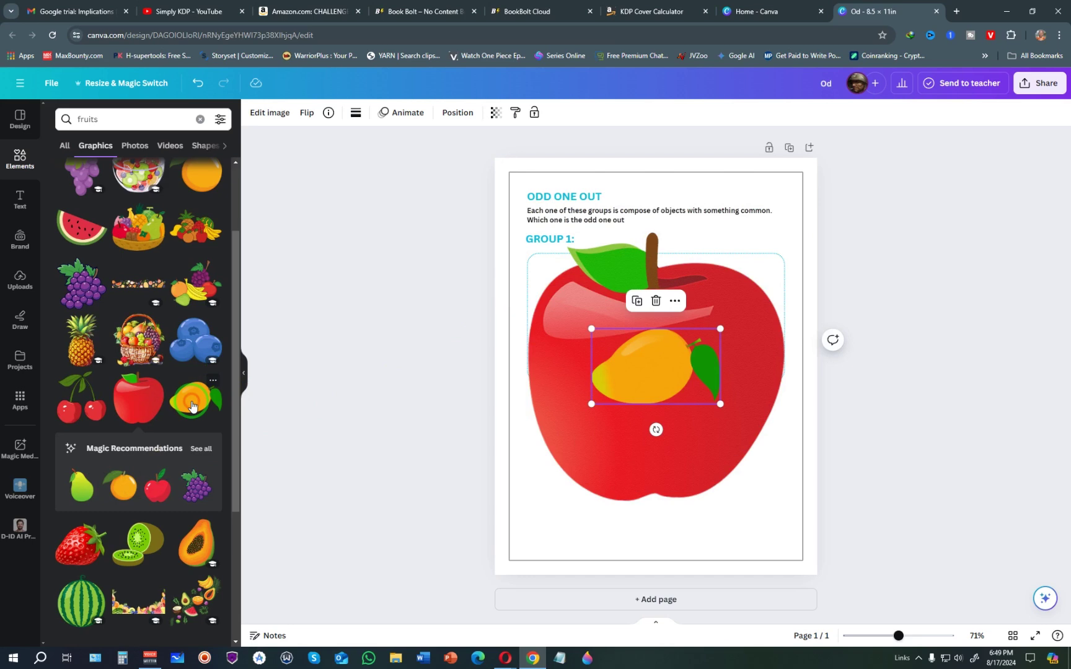
left_click(81, 340)
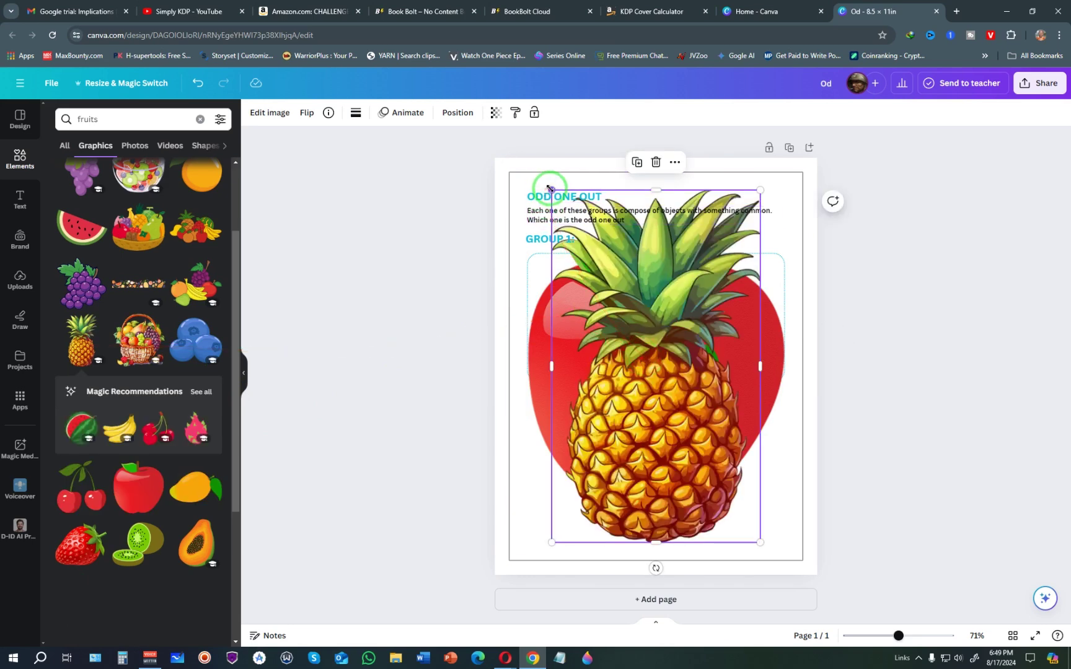
Step: Shrink the fruits, arrange five in two rows inside the Group 1 frame with the upper middle spot empty, and delete the mango
left_click_drag(549, 186, 719, 468)
left_click(656, 300)
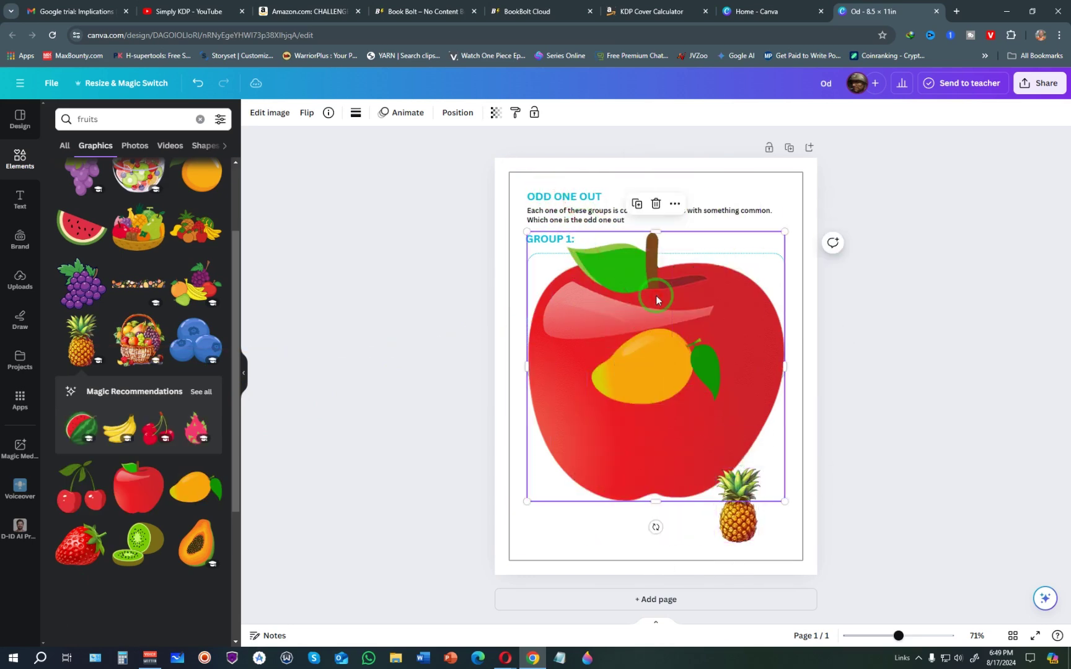
left_click_drag(527, 232, 742, 268)
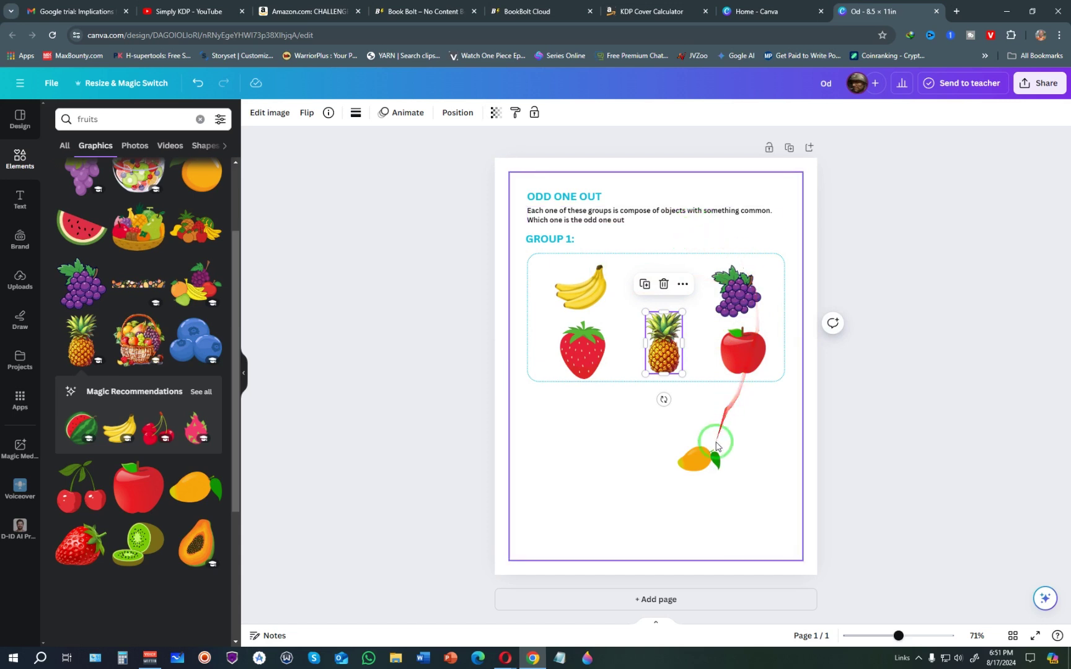
left_click(707, 461)
left_click(700, 420)
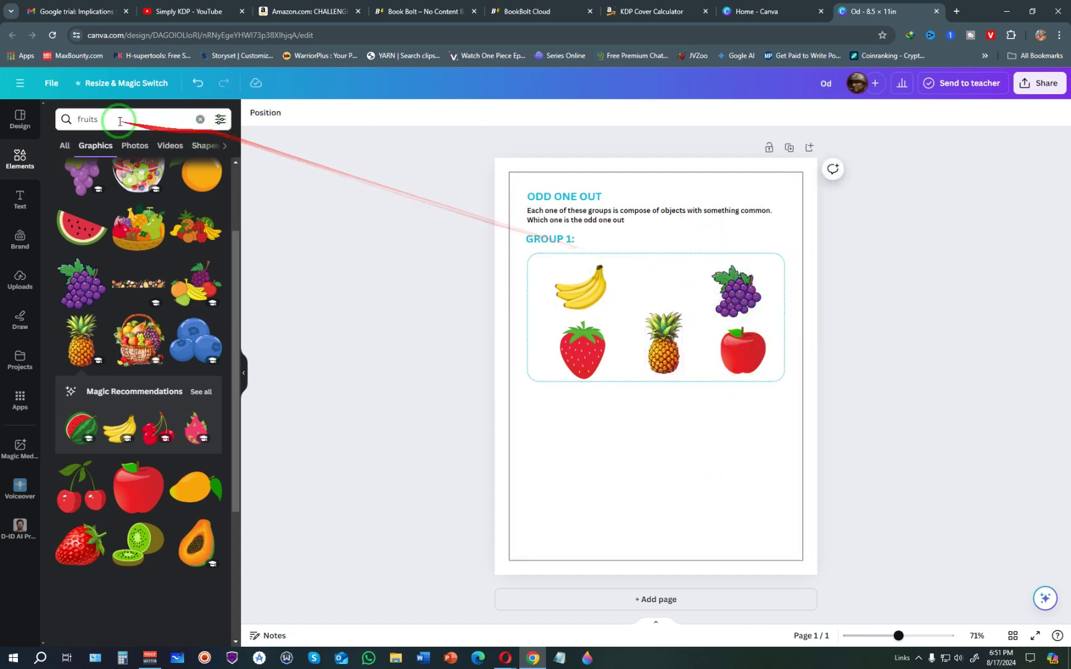
Step: Search the graphics for "animal" and place the blue shark, scaled down, between the bananas and grapes as the odd one out
left_click(56, 116)
type("ani")
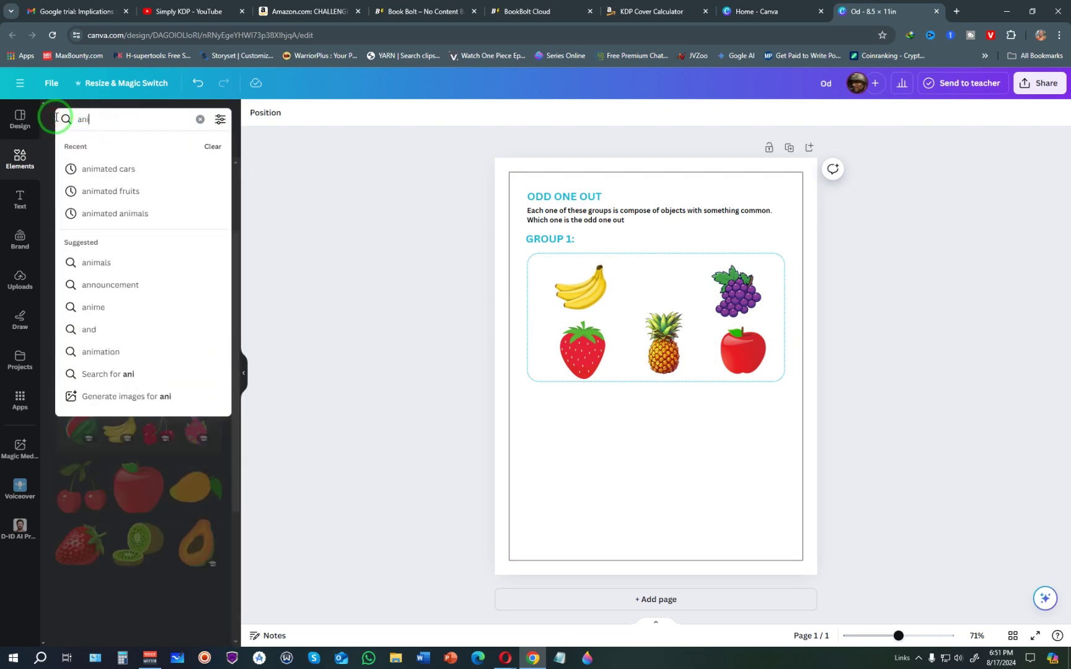
type("mal")
key("Return")
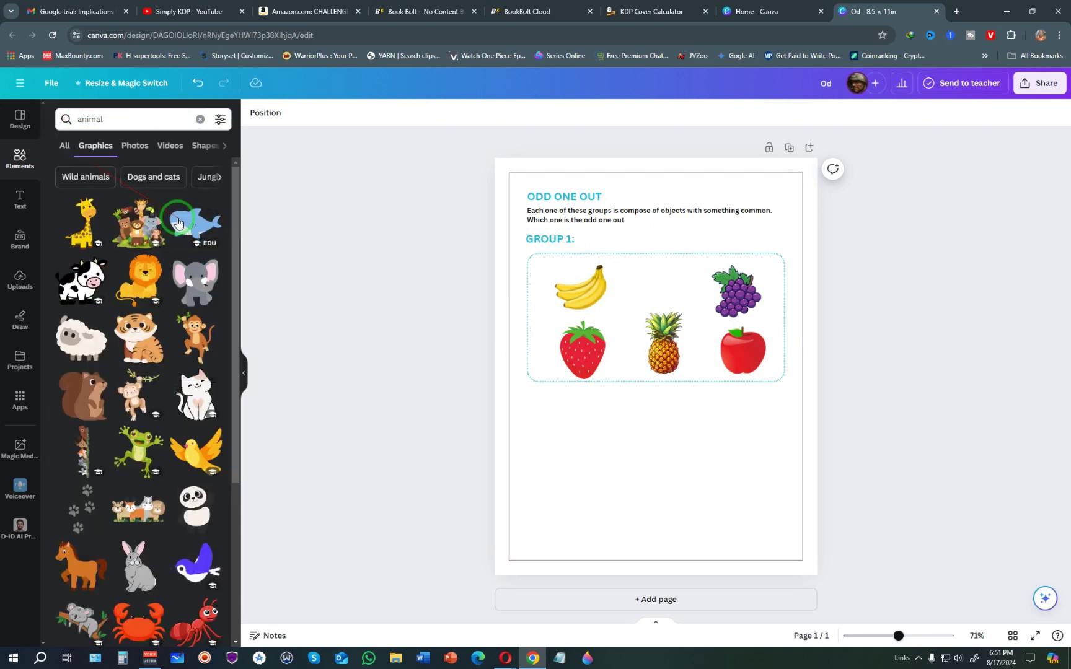
left_click(214, 223)
left_click_drag(612, 400, 667, 290)
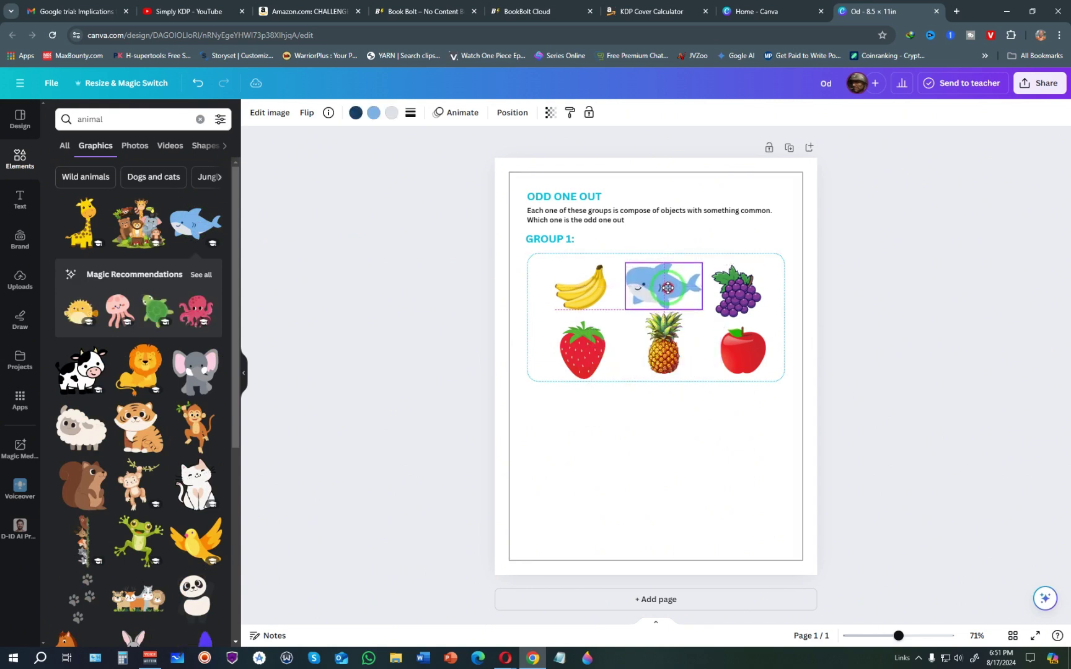
left_click(751, 432)
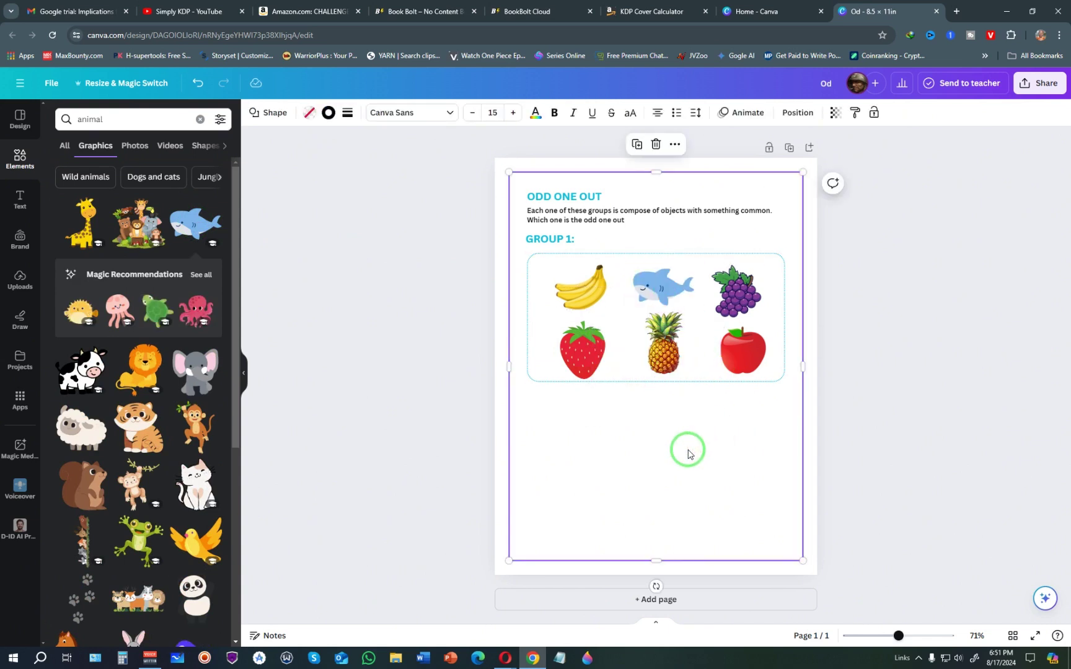
Step: Check Group 2 in the Amazon sample, then in Canva duplicate the GROUP 1 label below the frame and change its number to 2
left_click(292, 11)
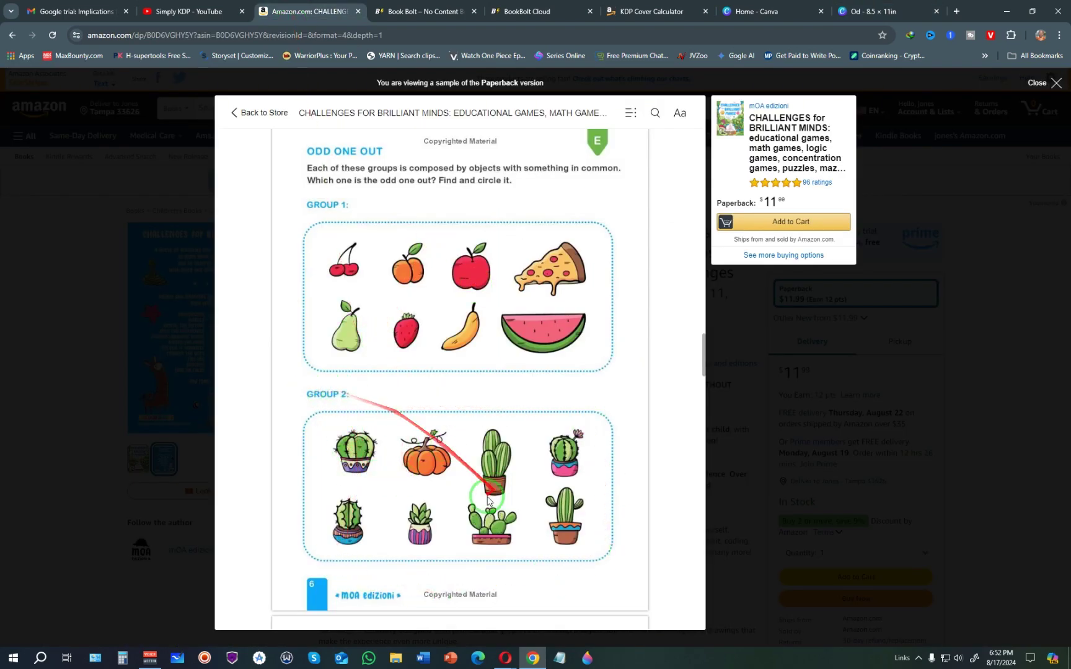
left_click(876, 5)
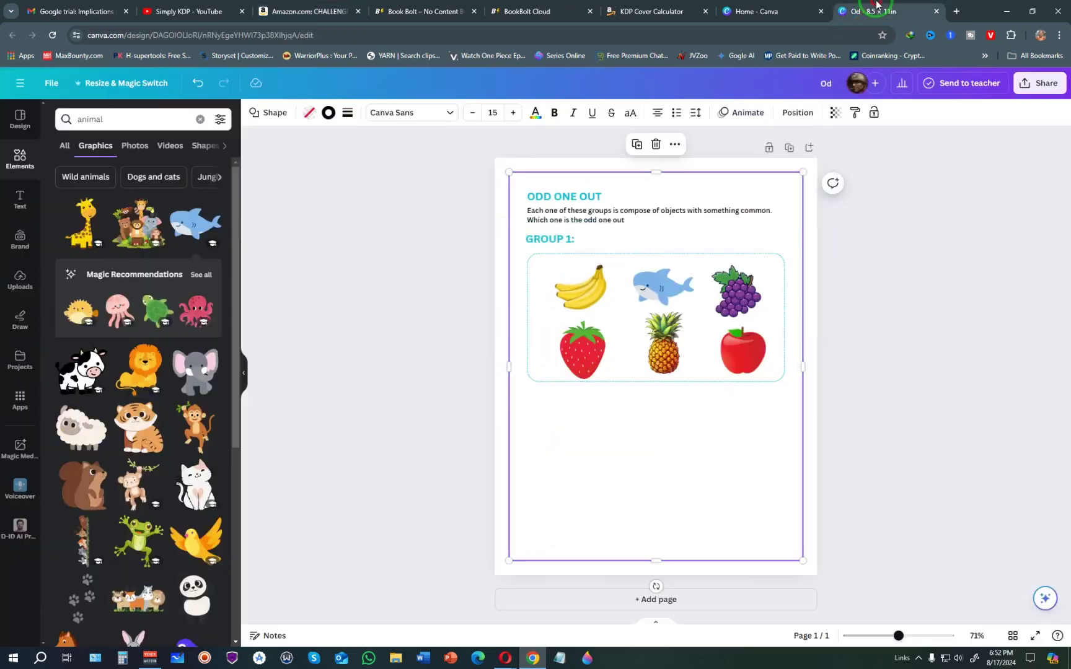
left_click(565, 242)
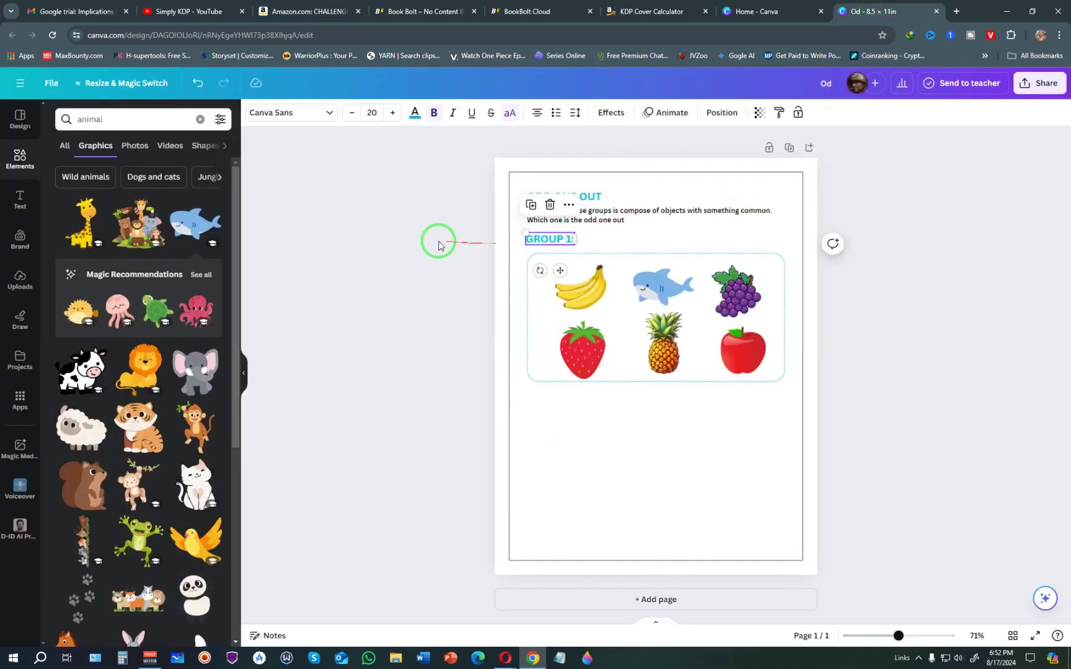
key("ctrl+d")
left_click_drag(558, 245, 560, 407)
double_click(560, 407)
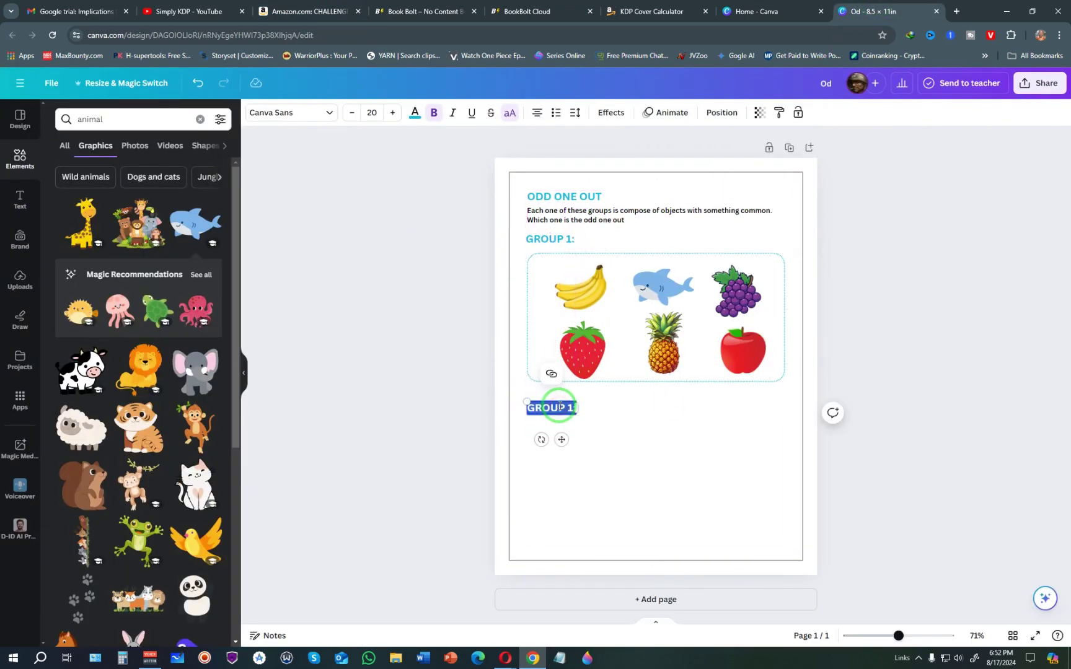
type("2")
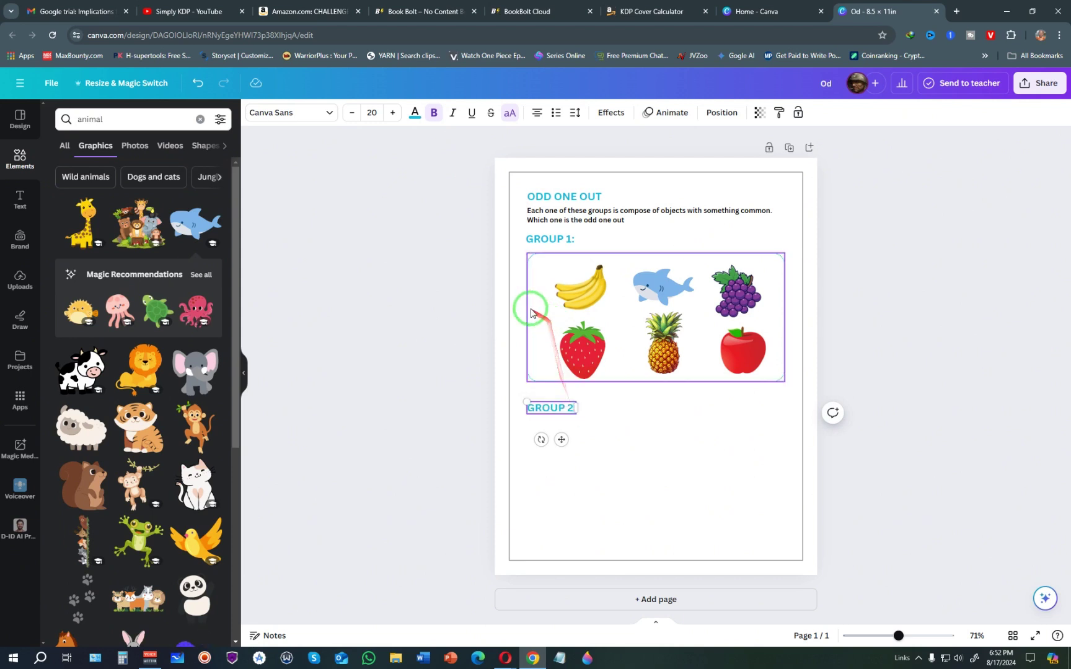
Step: Duplicate the Group 1 frame, place the copy below the GROUP 2 label, and add the cow graphic
left_click(531, 307)
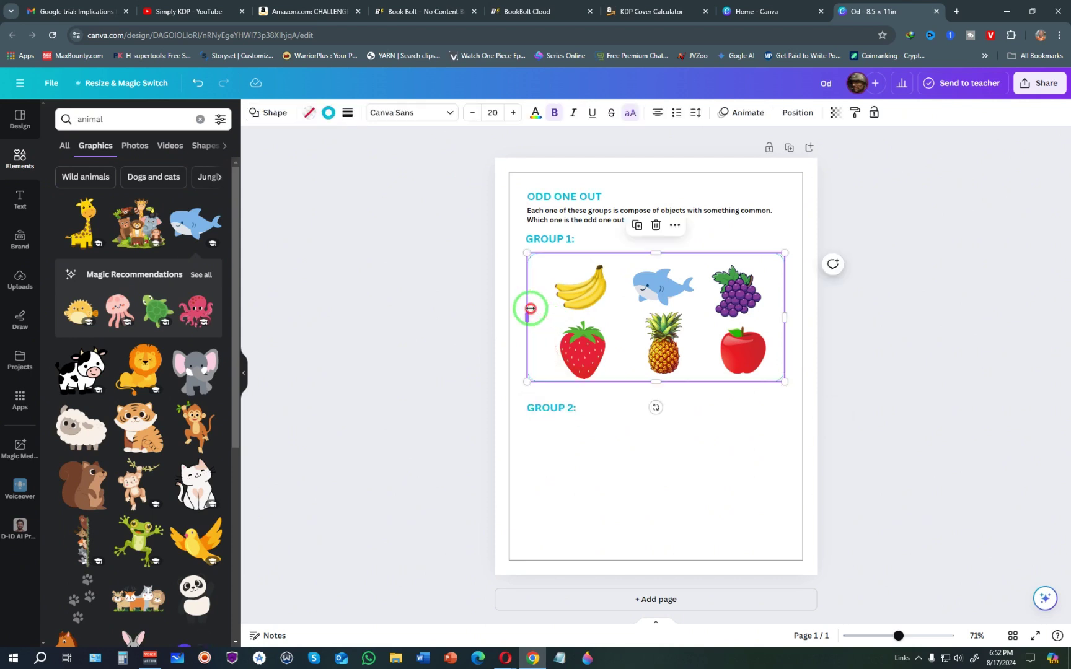
left_click(638, 230)
left_click_drag(646, 256, 645, 425)
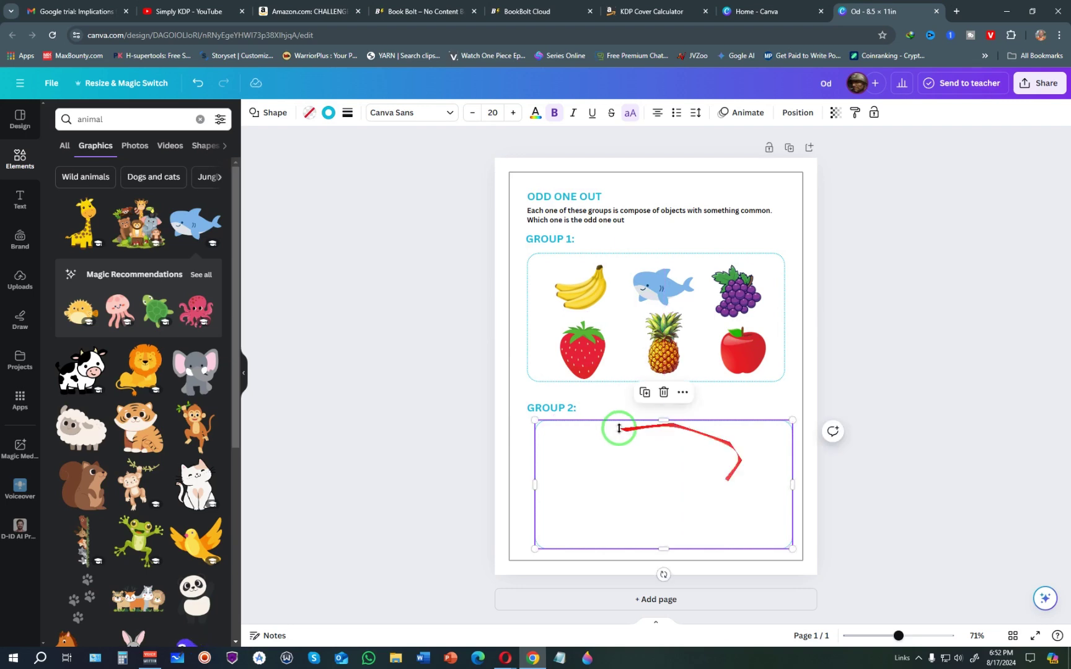
left_click(95, 372)
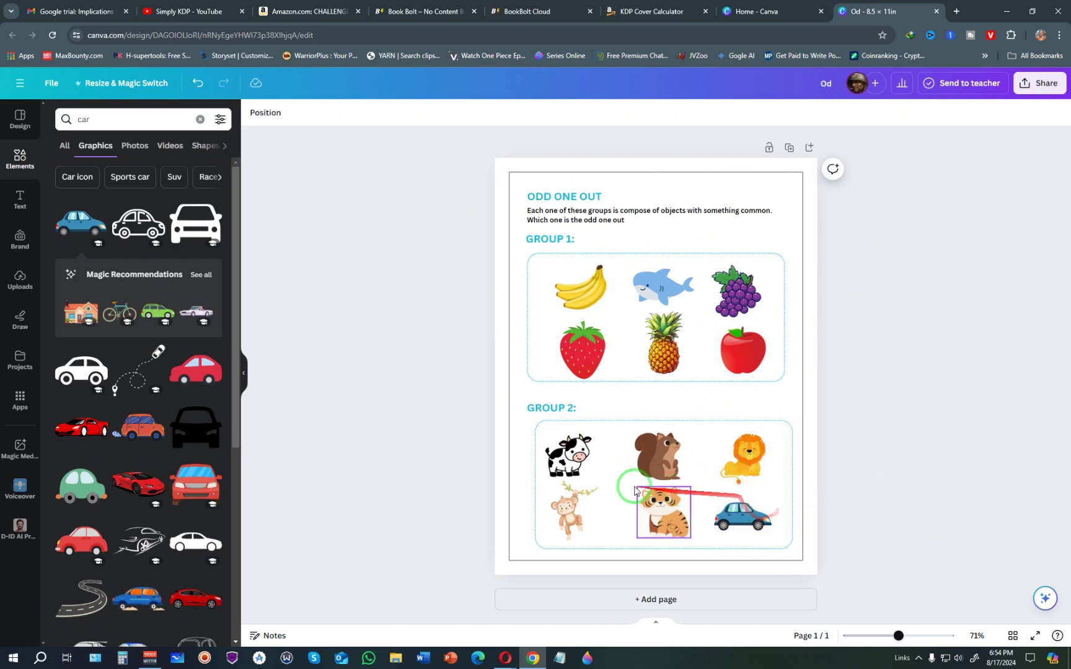
left_click(743, 514)
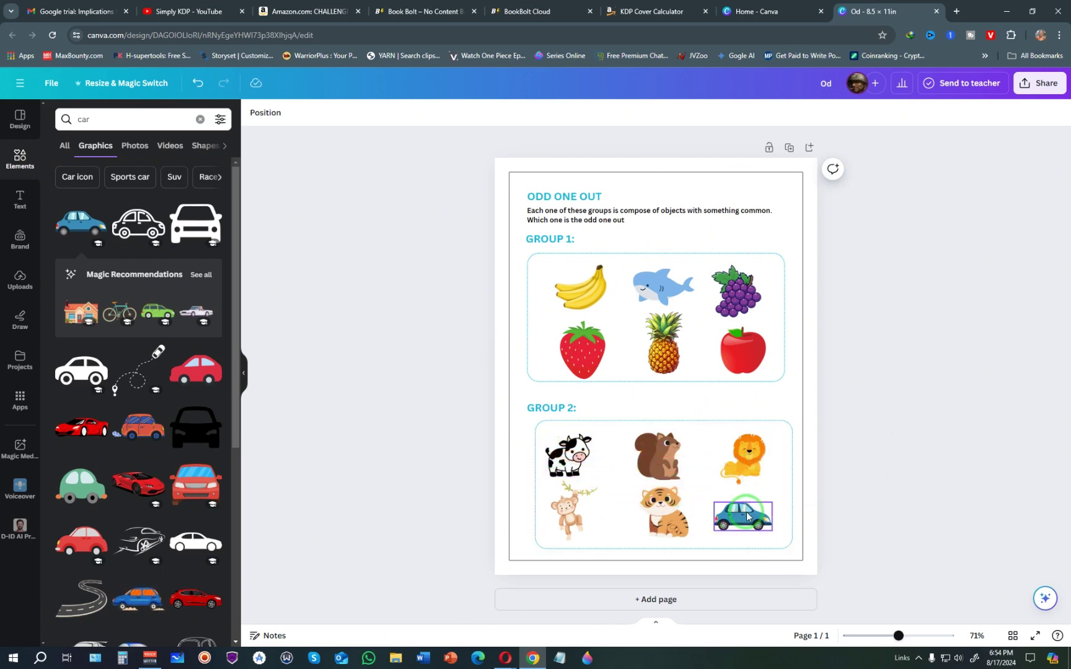
mouse_move(744, 511)
left_mouse_down()
mouse_move(774, 513)
mouse_move(745, 448)
mouse_move(663, 350)
mouse_move(641, 282)
mouse_move(709, 210)
left_mouse_up()
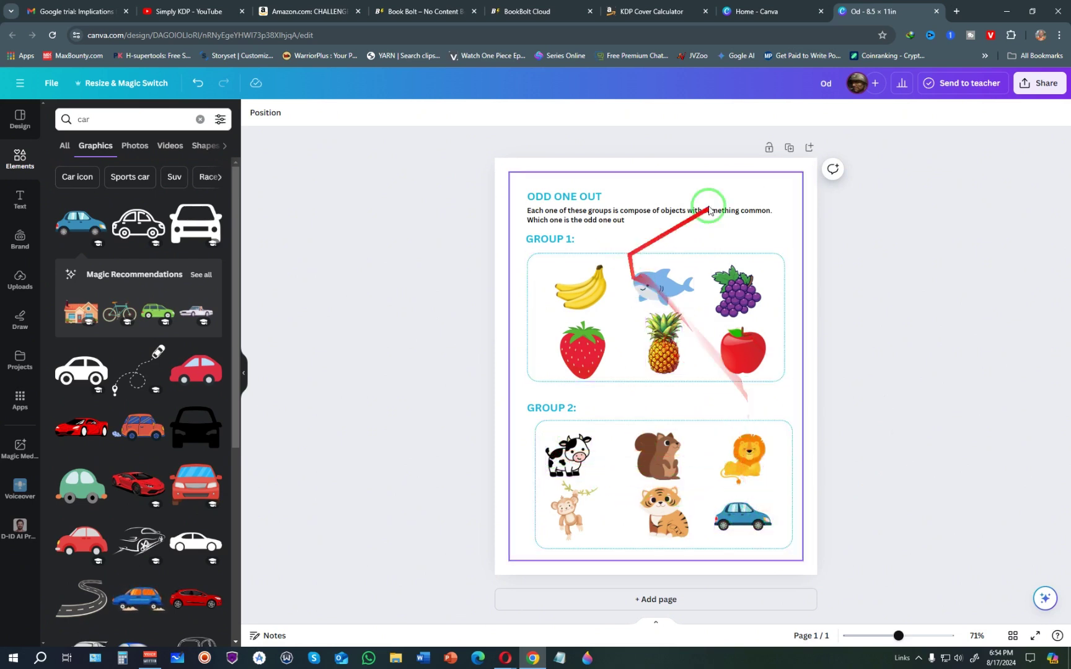
left_click(939, 324)
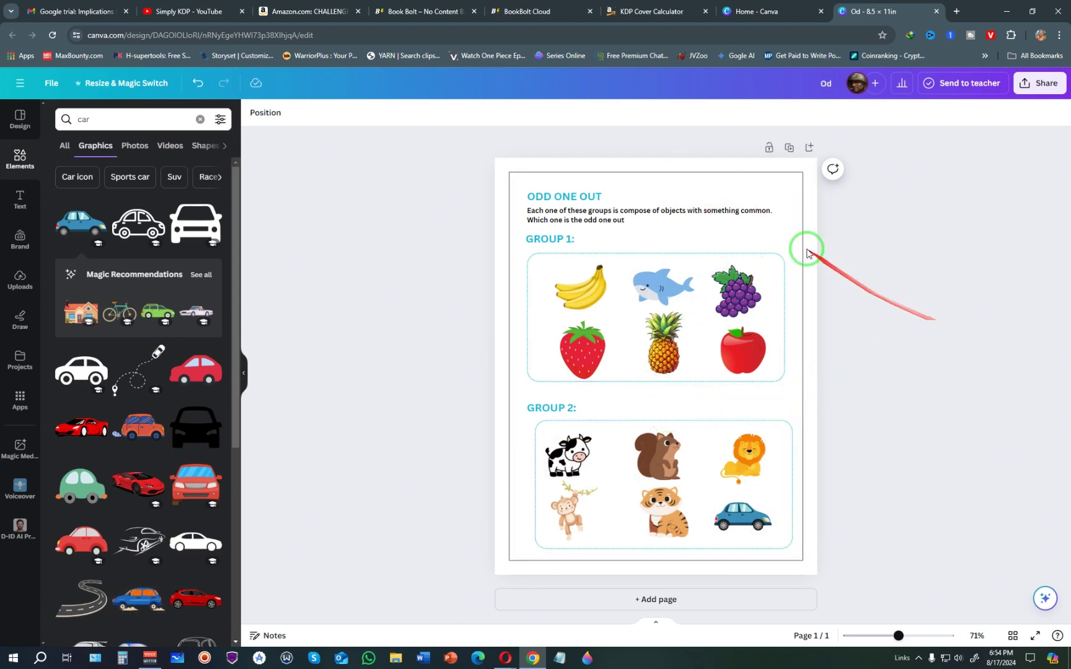
Step: Set the outer page border's colour to the grey #646262
left_click(802, 200)
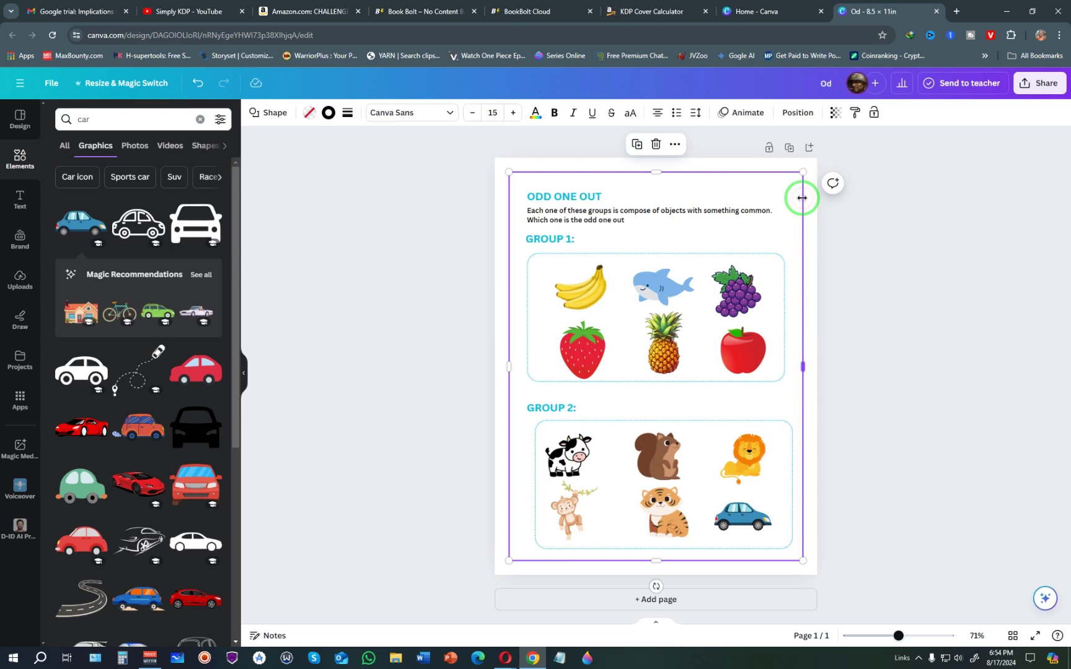
left_click(328, 113)
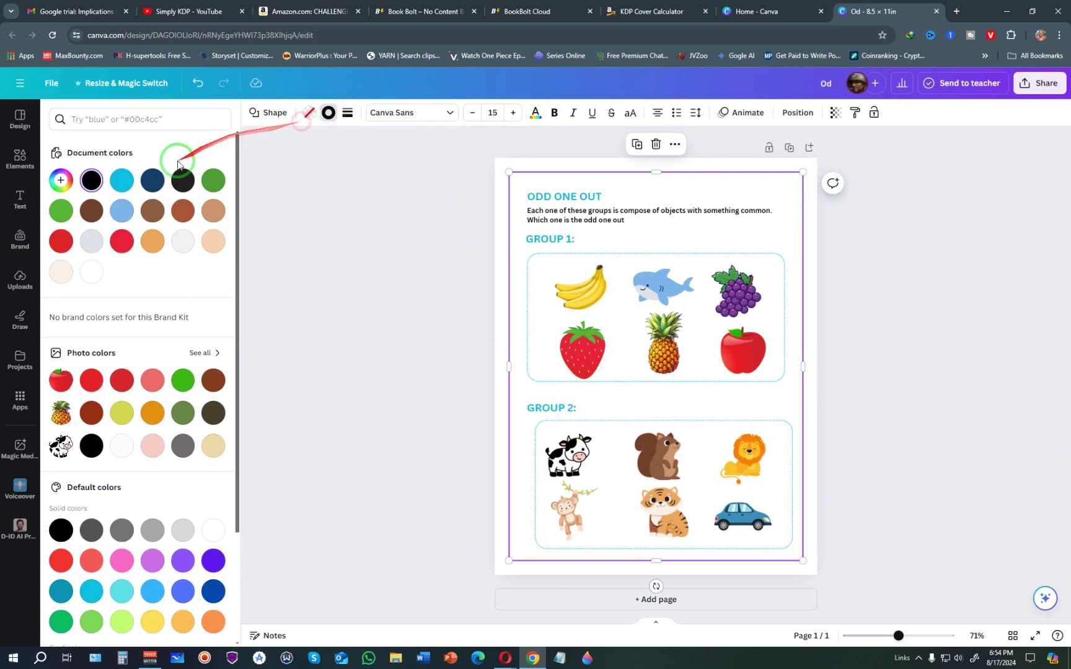
left_click(85, 228)
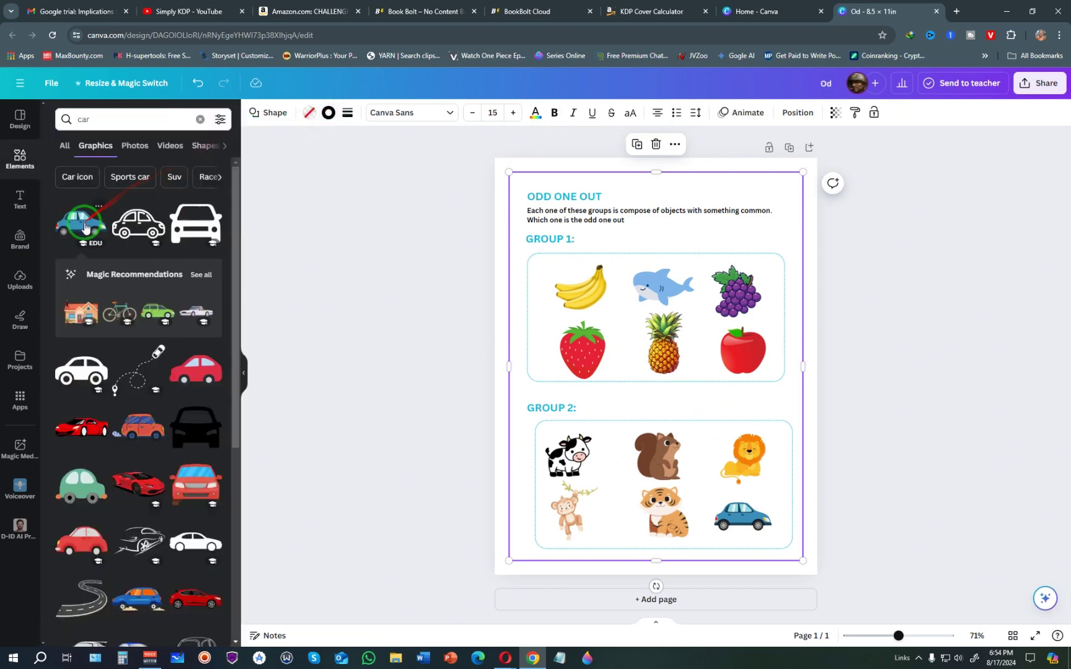
left_click(328, 113)
left_click(64, 180)
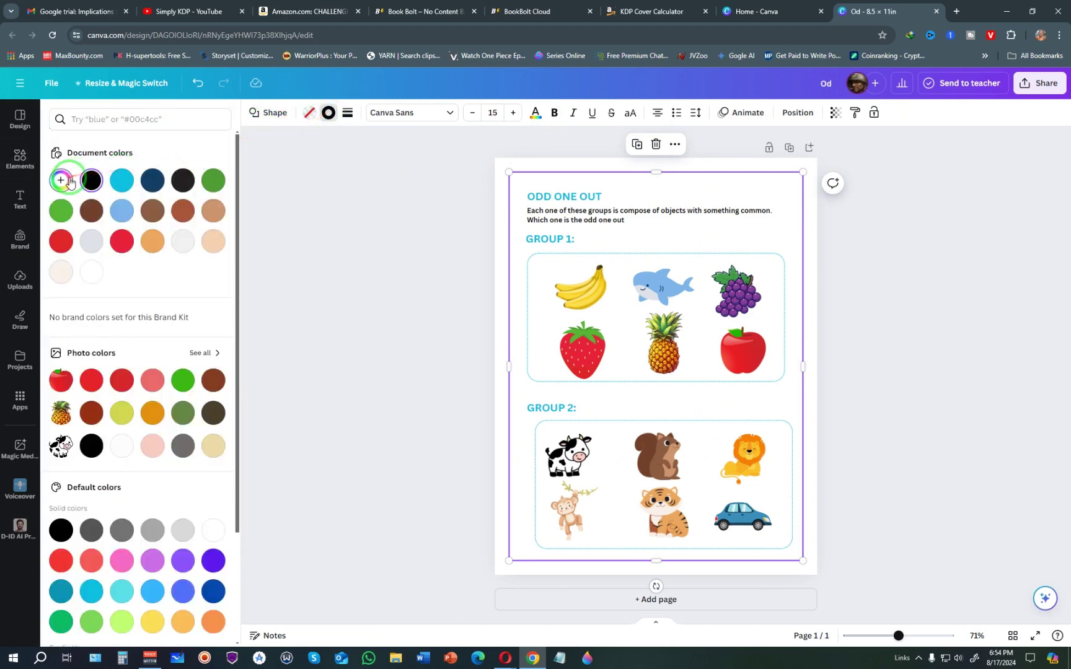
left_click(67, 288)
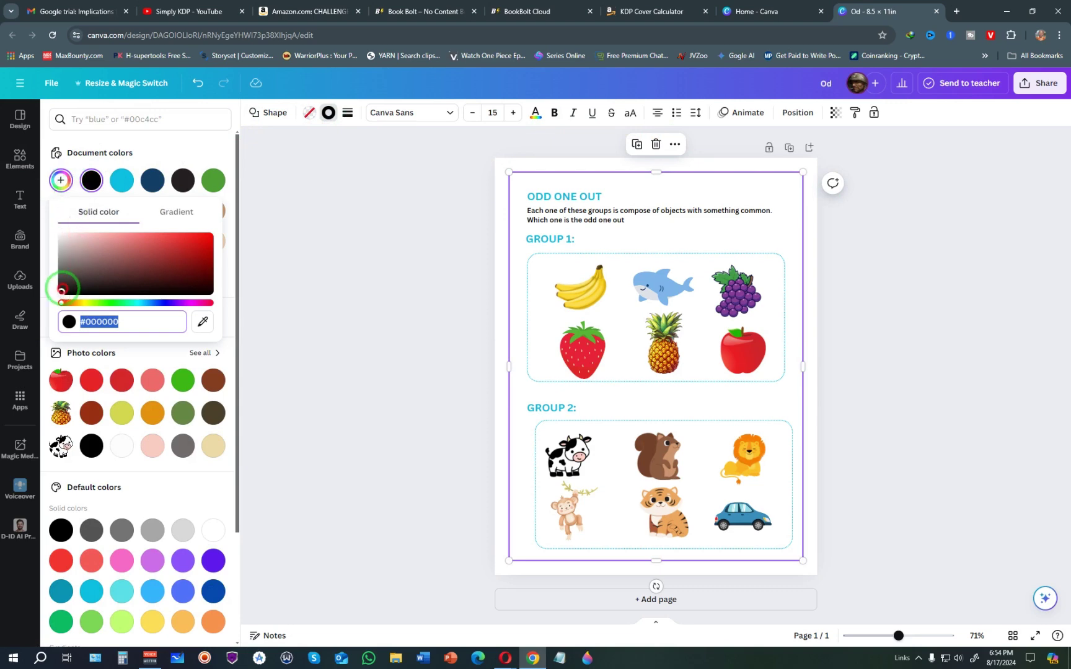
left_click_drag(61, 289, 61, 278)
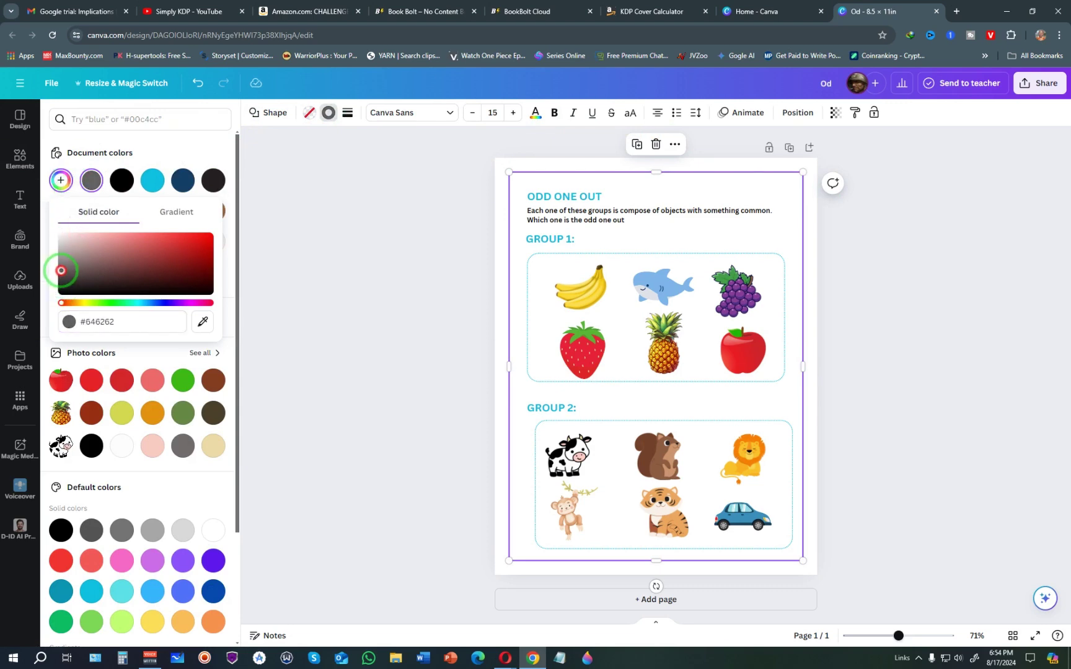
left_click(280, 275)
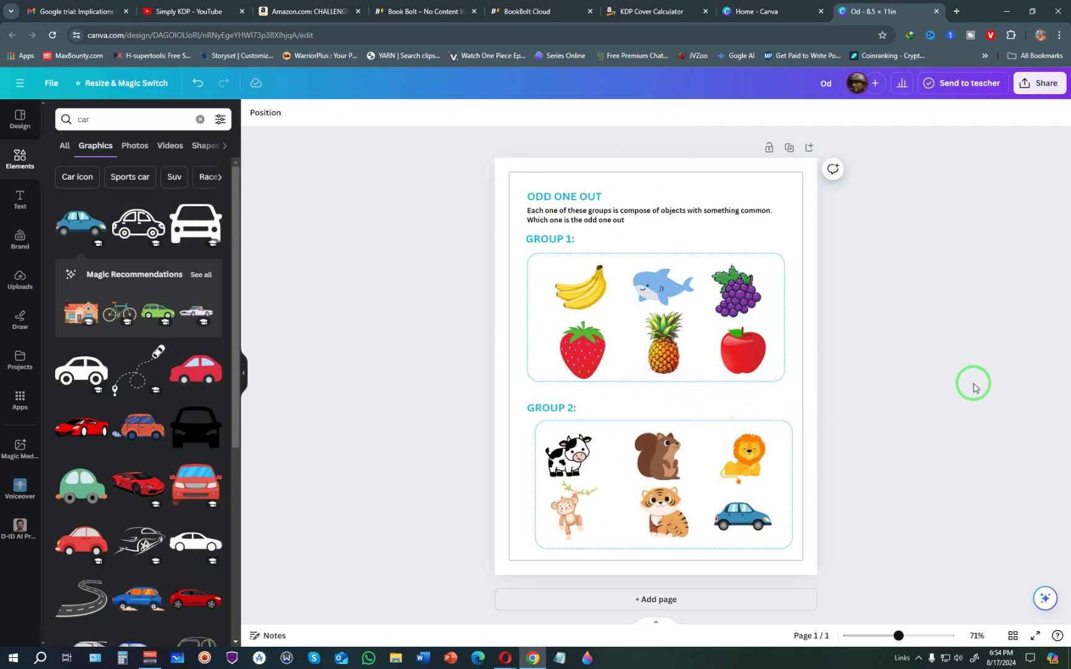
Step: Switch to the Amazon sample to examine Groups 3 and 4, then return to the Canva design
left_click(308, 11)
scroll(522, 349, "down", 1)
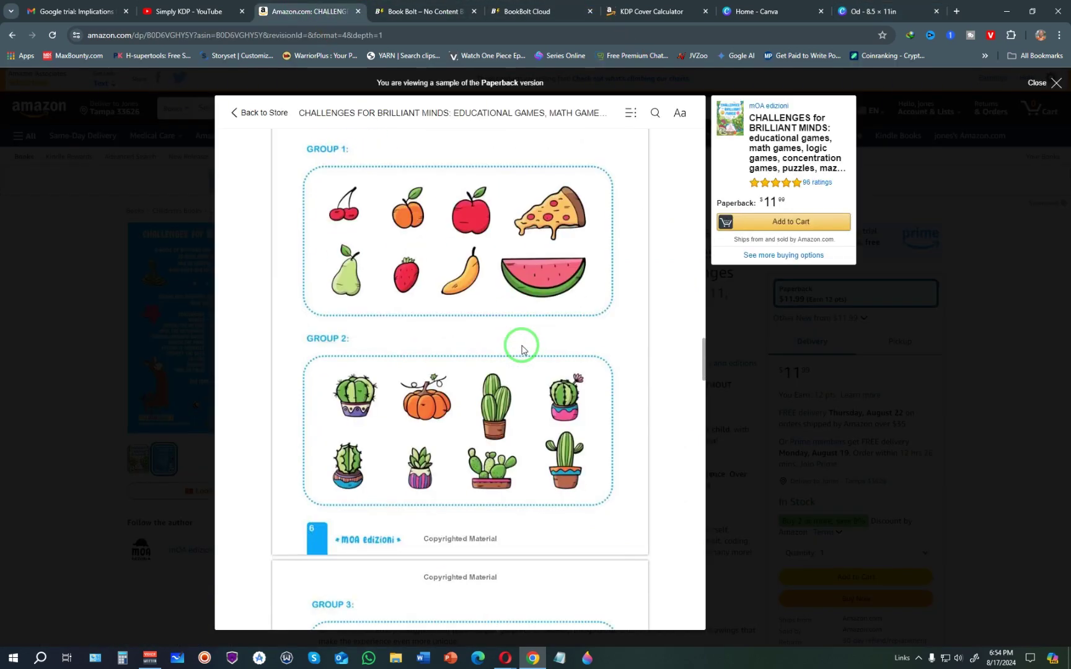
scroll(522, 349, "down", 5)
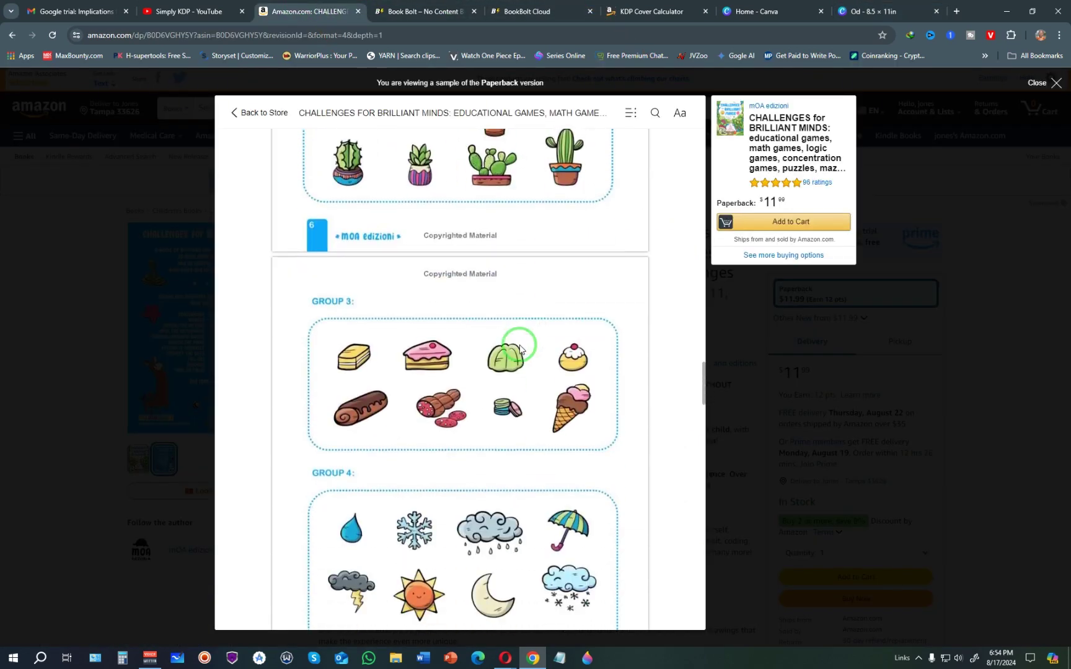
scroll(520, 349, "down", 2)
mouse_move(428, 164)
left_mouse_down()
mouse_move(402, 282)
mouse_move(449, 383)
mouse_move(488, 292)
mouse_move(886, 9)
mouse_move(411, 201)
mouse_move(388, 263)
mouse_move(366, 192)
mouse_move(335, 160)
mouse_move(359, 375)
mouse_move(868, 12)
left_mouse_up()
left_click(868, 11)
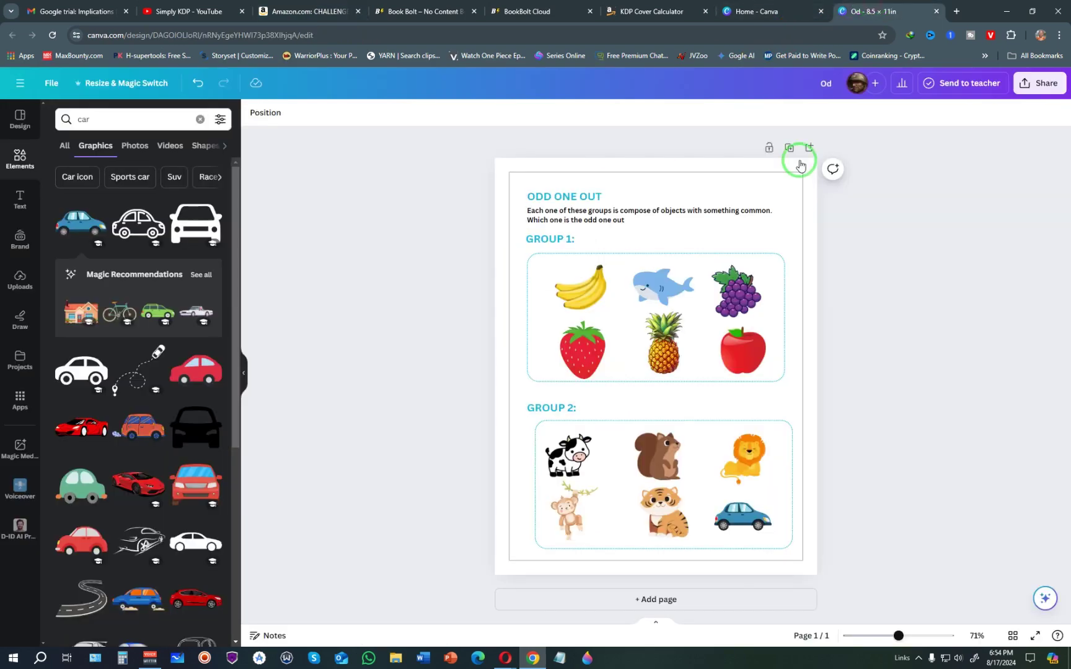
Step: Duplicate the Odd One Out page and renumber the copy's group labels as 3 and 4
left_click(791, 150)
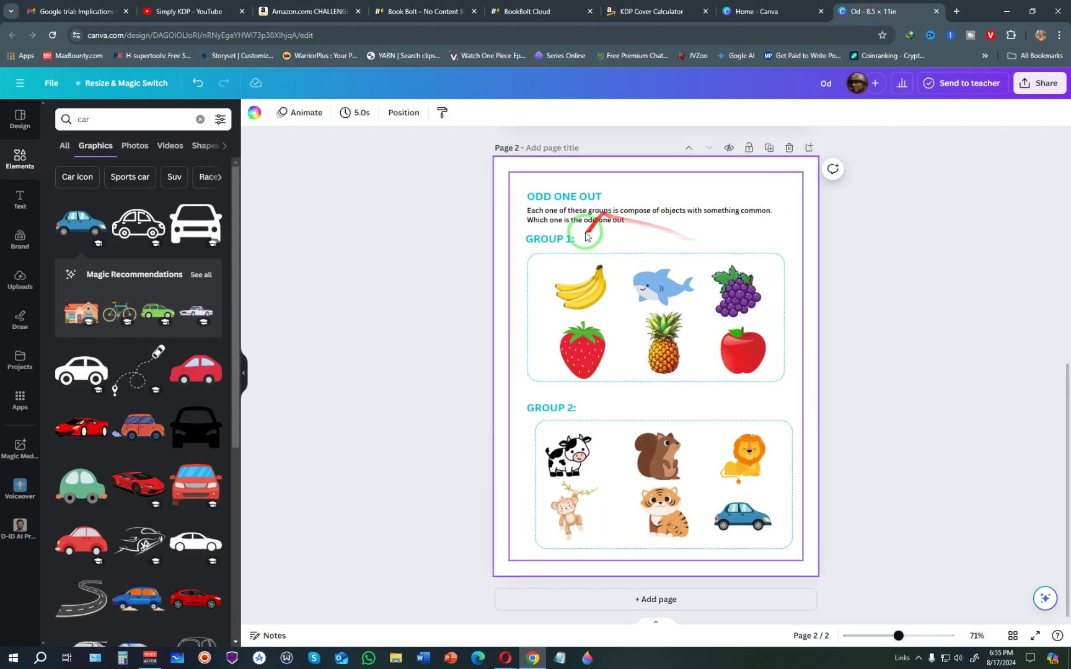
double_click(571, 241)
key("ctrl+z")
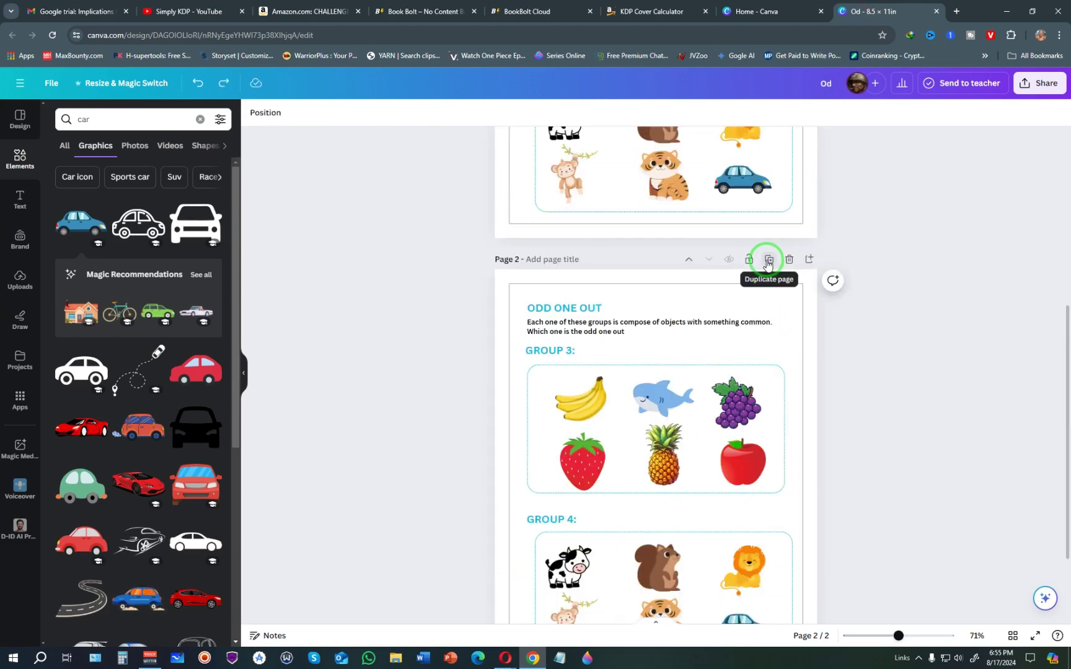
Step: Duplicate page 2 to create a third page
left_click(766, 261)
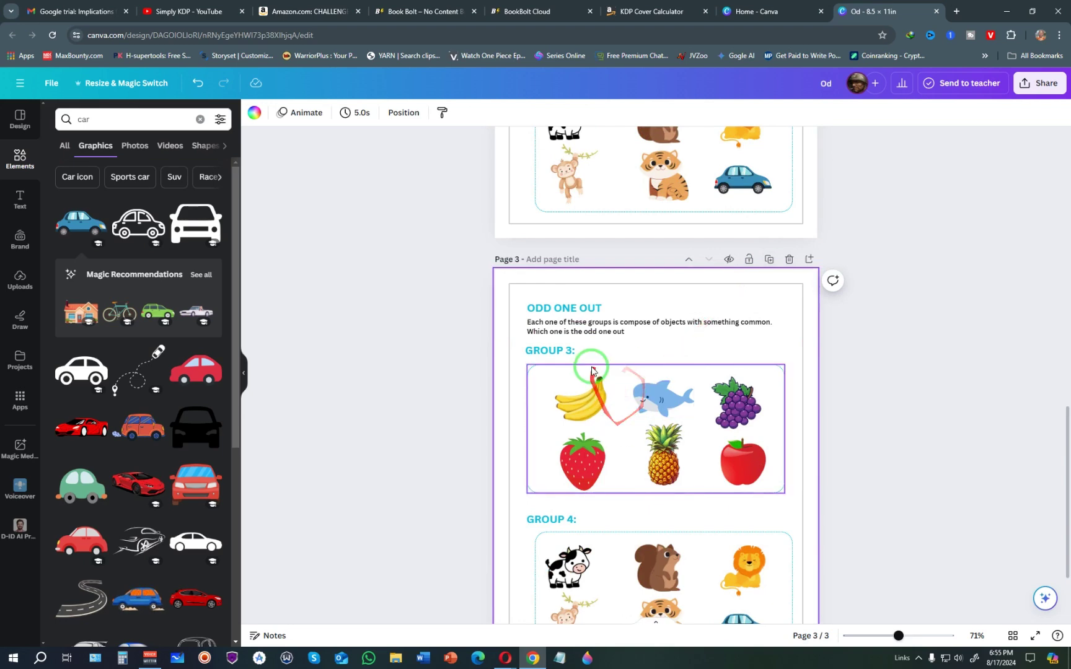
left_click(592, 370)
mouse_move(592, 371)
left_mouse_down()
mouse_move(629, 311)
mouse_move(729, 341)
mouse_move(645, 472)
mouse_move(303, 3)
left_mouse_up()
Step: Browse the Amazon sample past Group 4 and the kitten line puzzle for another activity page to model
left_click(310, 5)
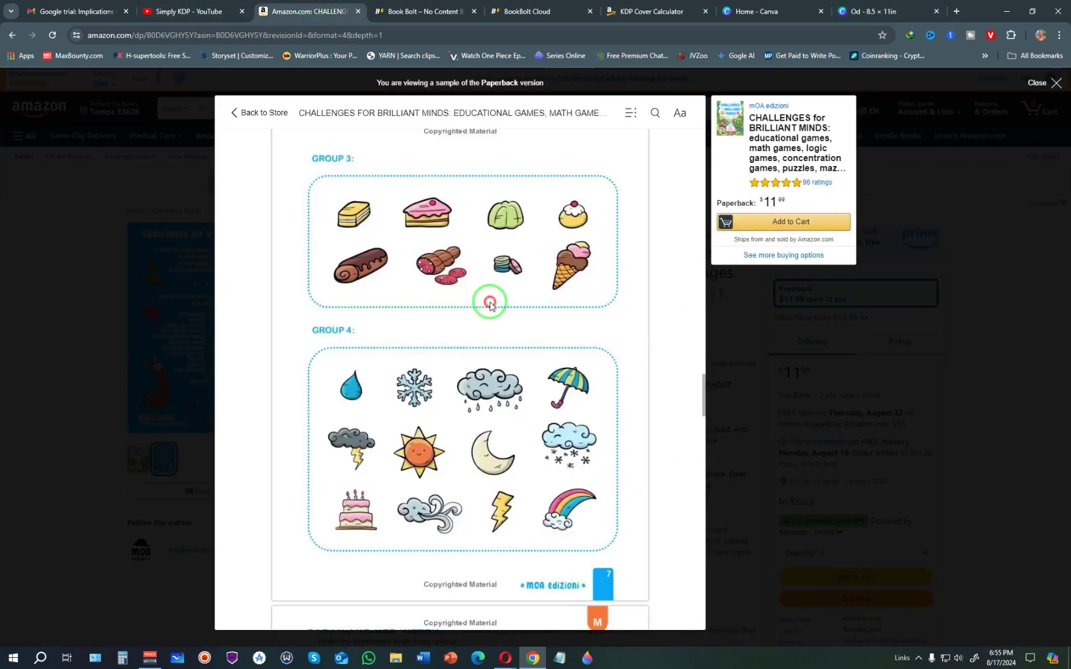
scroll(490, 306, "down", 5)
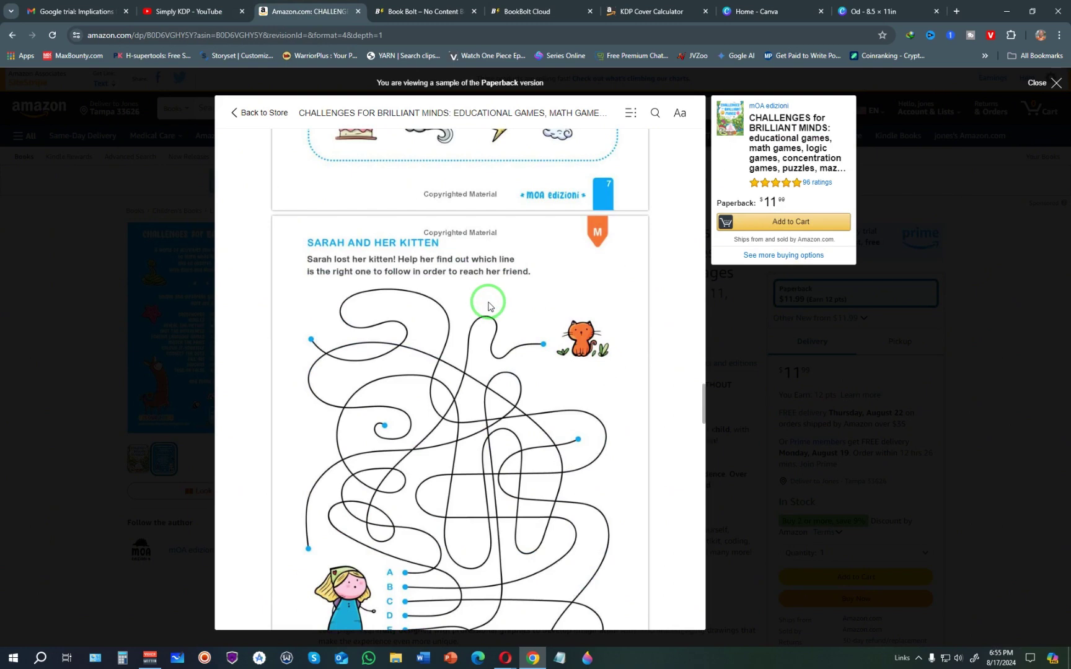
scroll(489, 305, "down", 2)
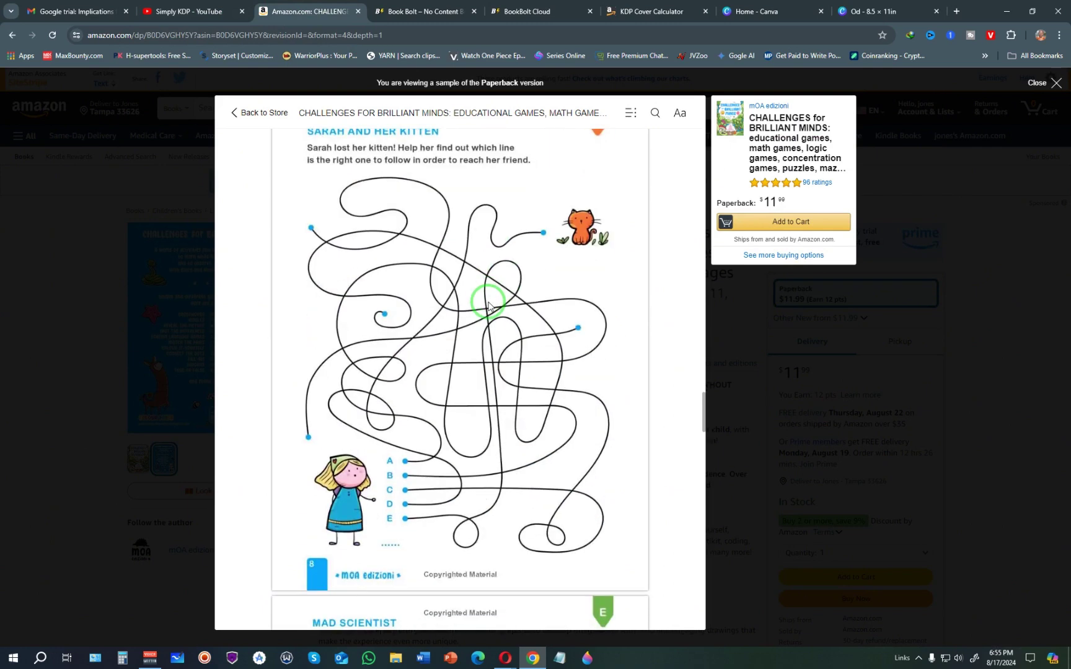
scroll(488, 306, "down", 12)
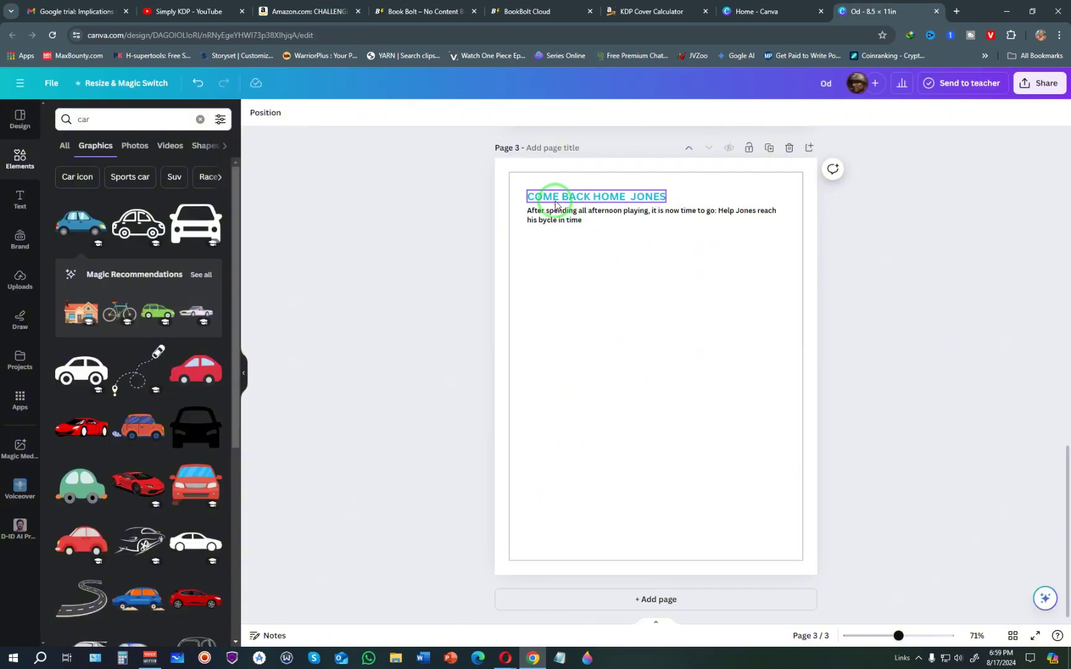
Step: Check the maze page's layout in the Amazon sample, then search Canva's graphics for "boy" and add the black-haired boy in a yellow jacket
key("ctrl+3")
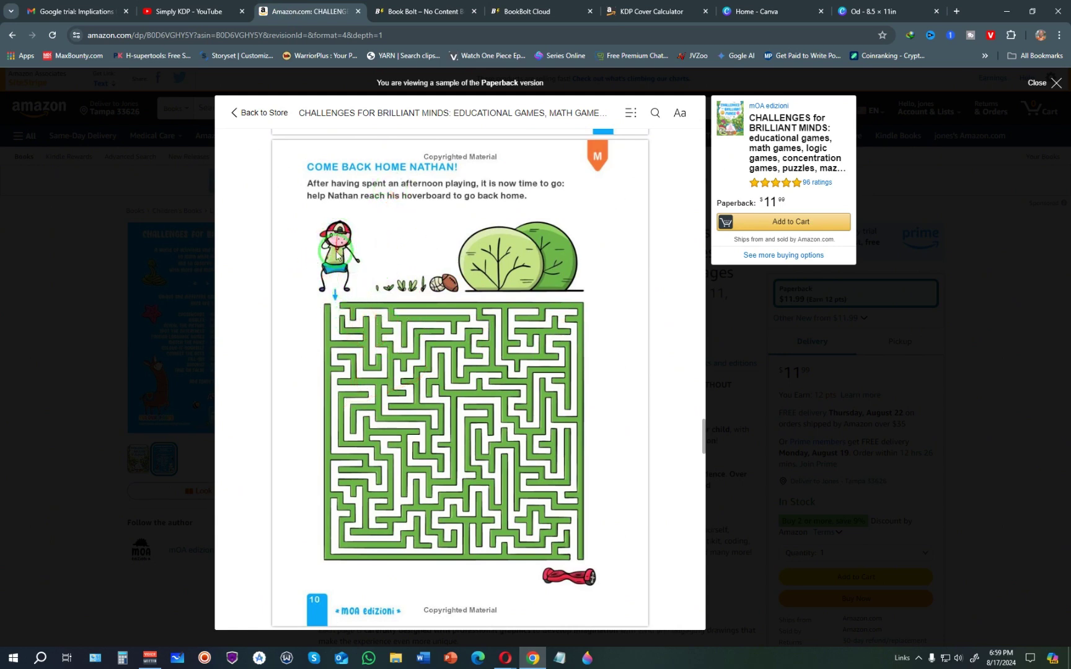
left_click(881, 11)
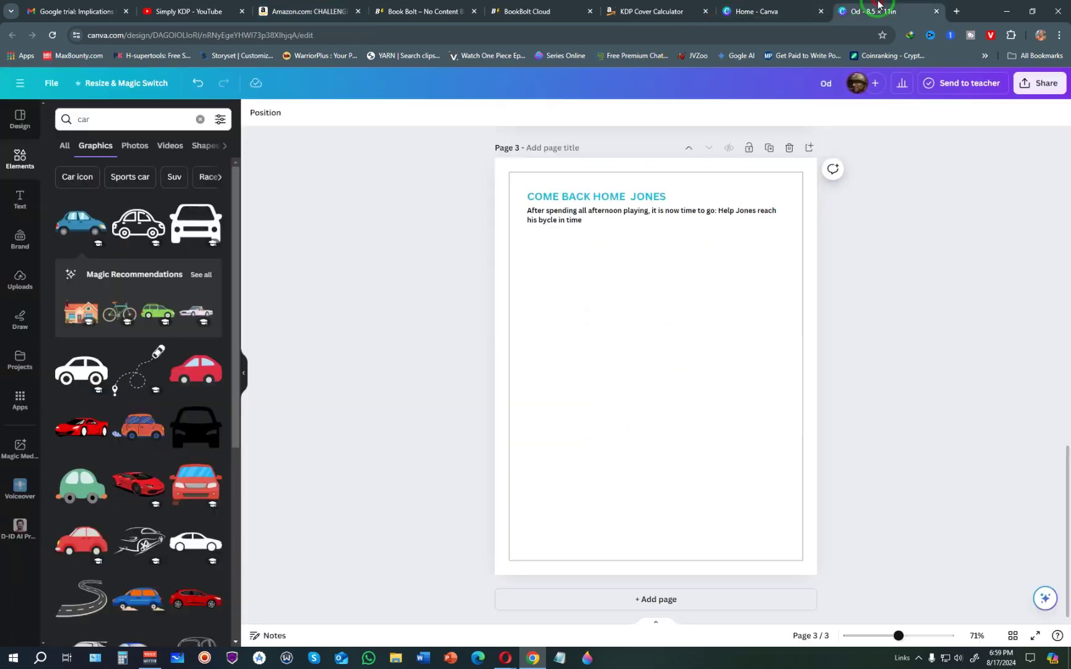
left_click(112, 119)
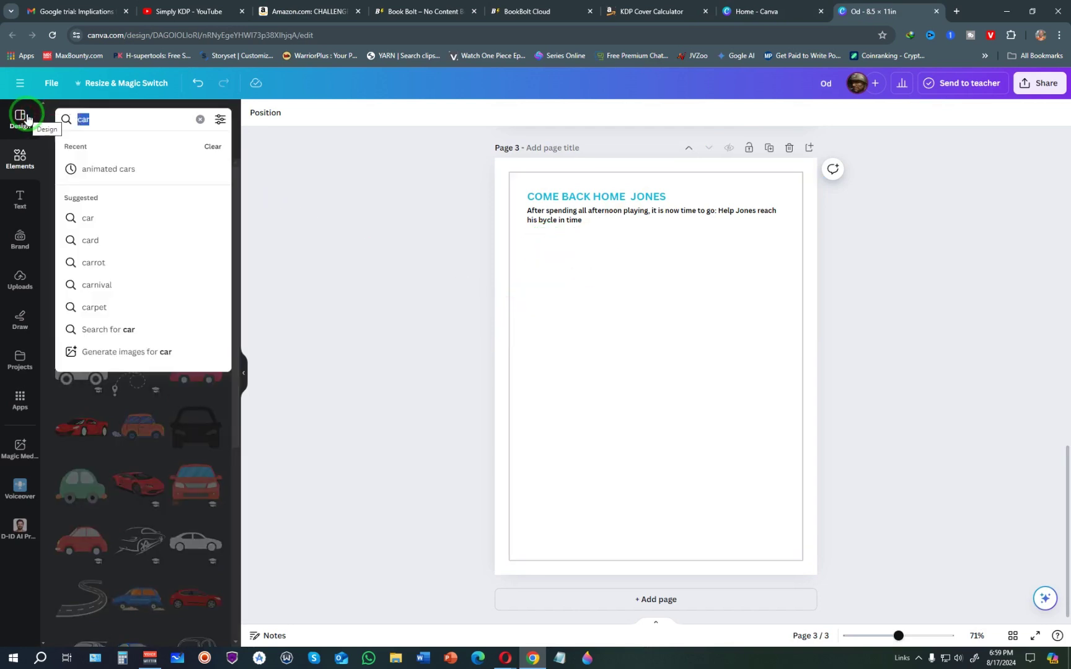
type("boy")
key("Return")
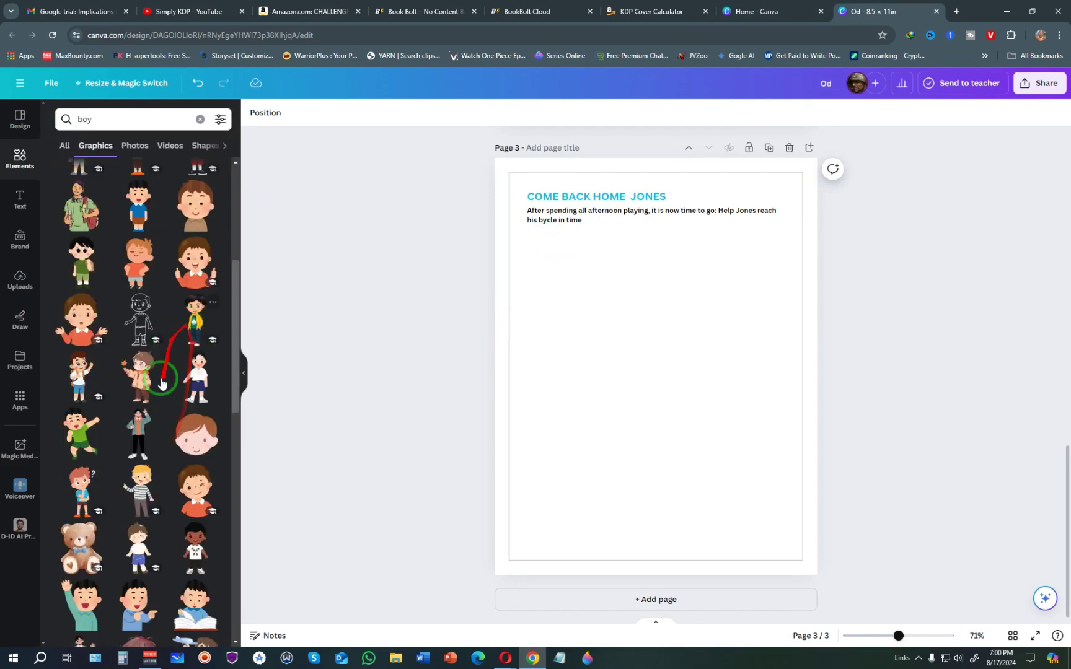
left_click(192, 317)
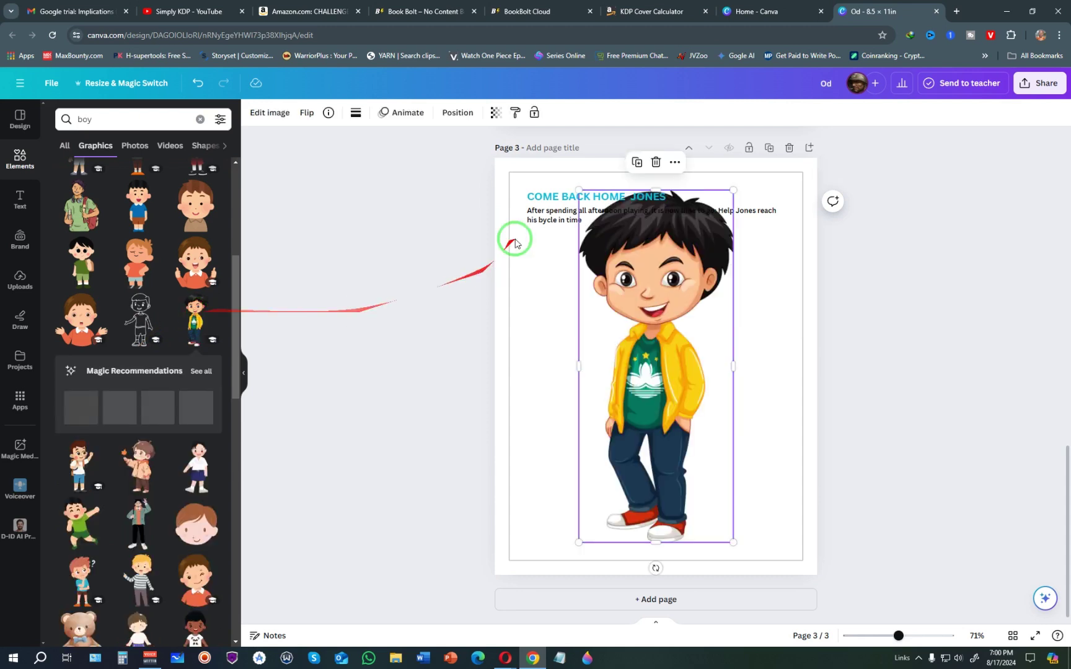
Step: Shrink the boy, place him below the instruction text at the page's left side, and flip him horizontally
left_click_drag(576, 188, 548, 270)
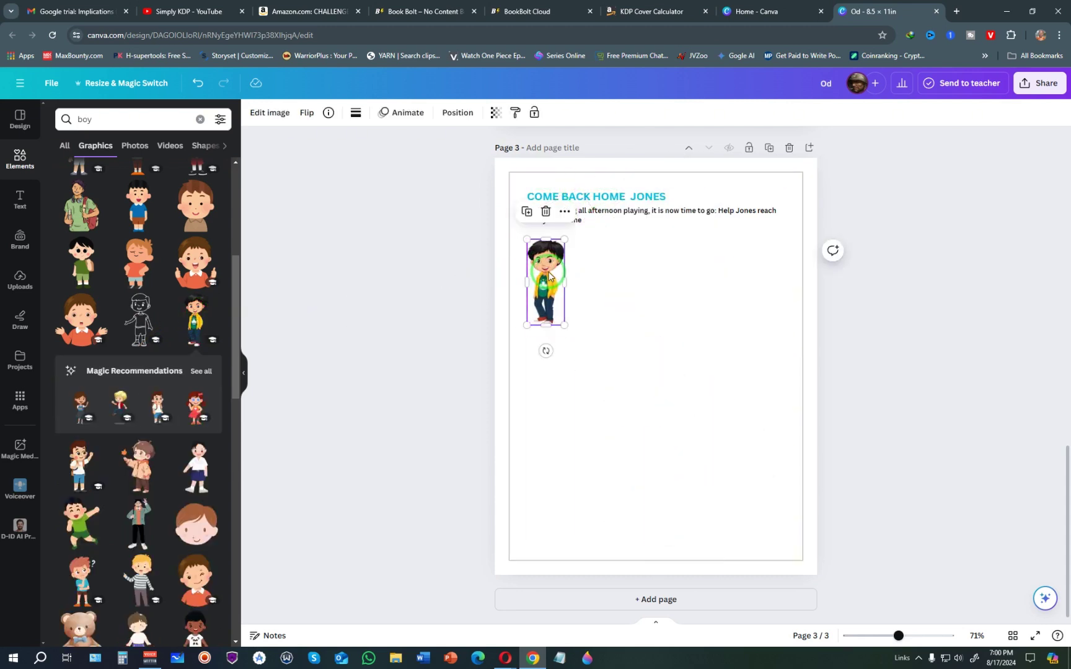
left_click(304, 113)
left_click(335, 142)
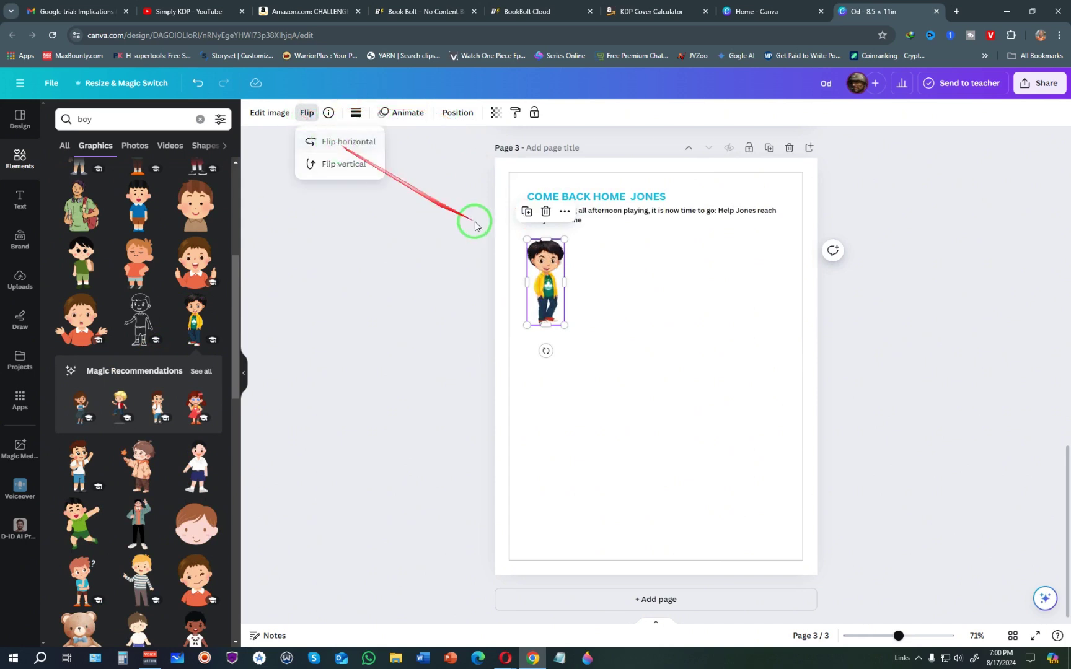
left_click(551, 300)
mouse_move(564, 325)
left_mouse_down()
mouse_move(536, 280)
mouse_move(552, 289)
mouse_move(572, 335)
left_mouse_up()
left_click(540, 266)
Step: Check the maze in the Amazon sample again, then replace the Canva element search with "maze"
left_click(200, 119)
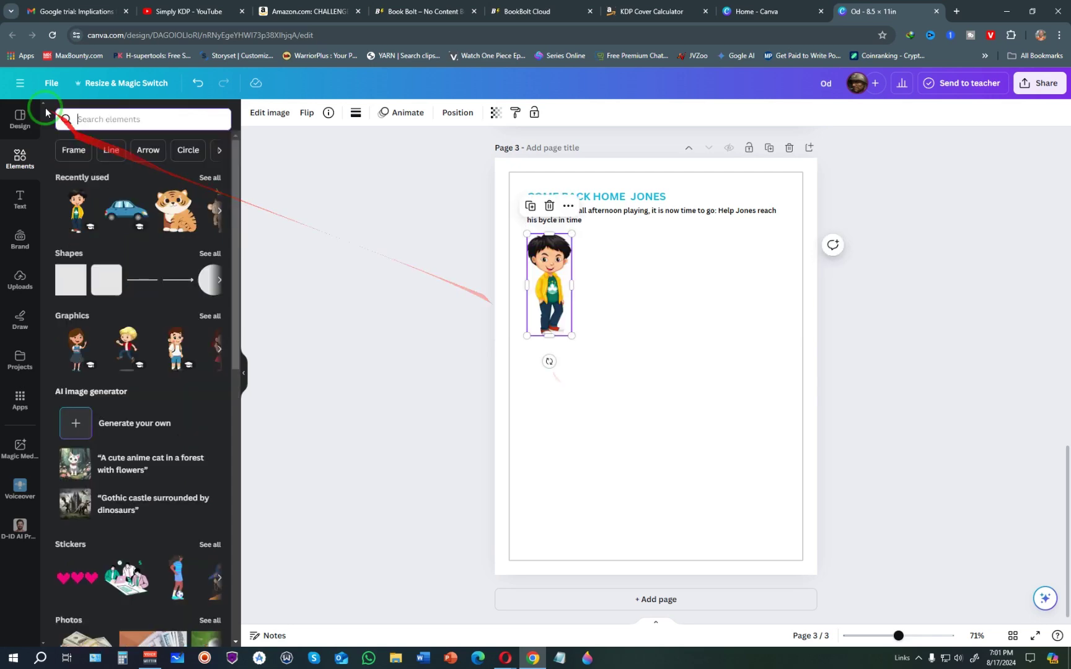
left_click(108, 118)
left_click(307, 11)
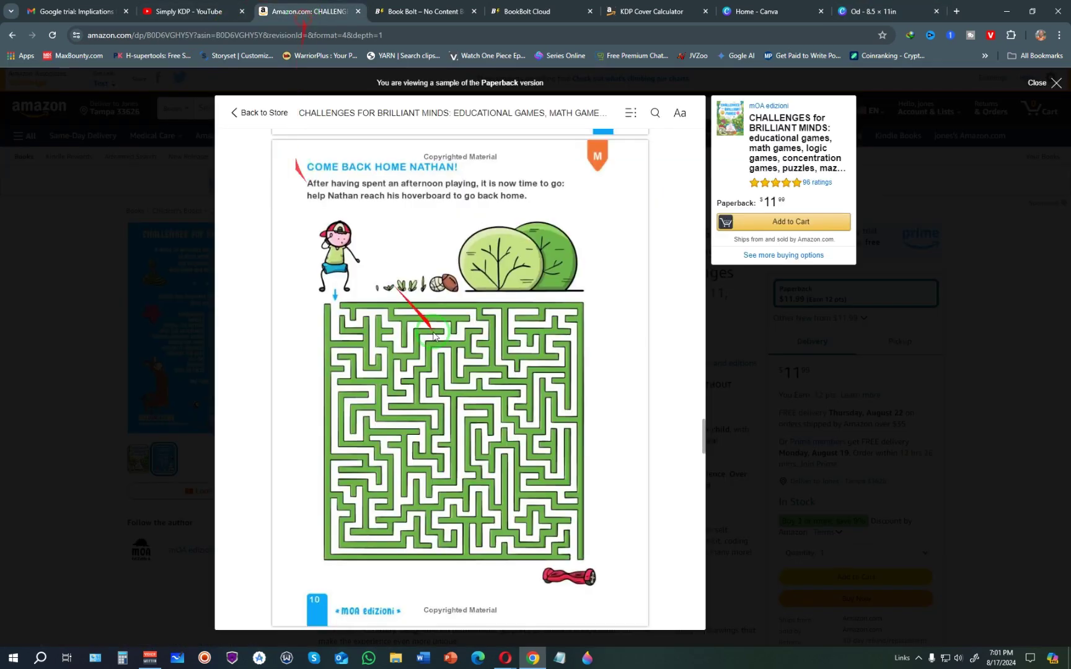
left_click(881, 12)
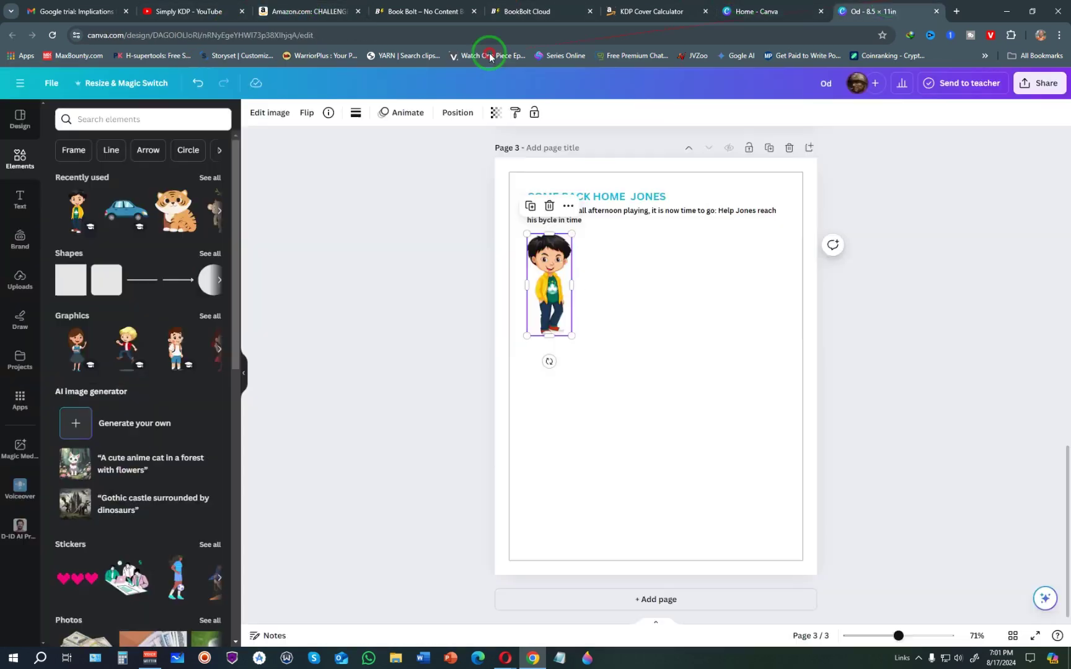
left_click(112, 122)
type("maze")
key("Return")
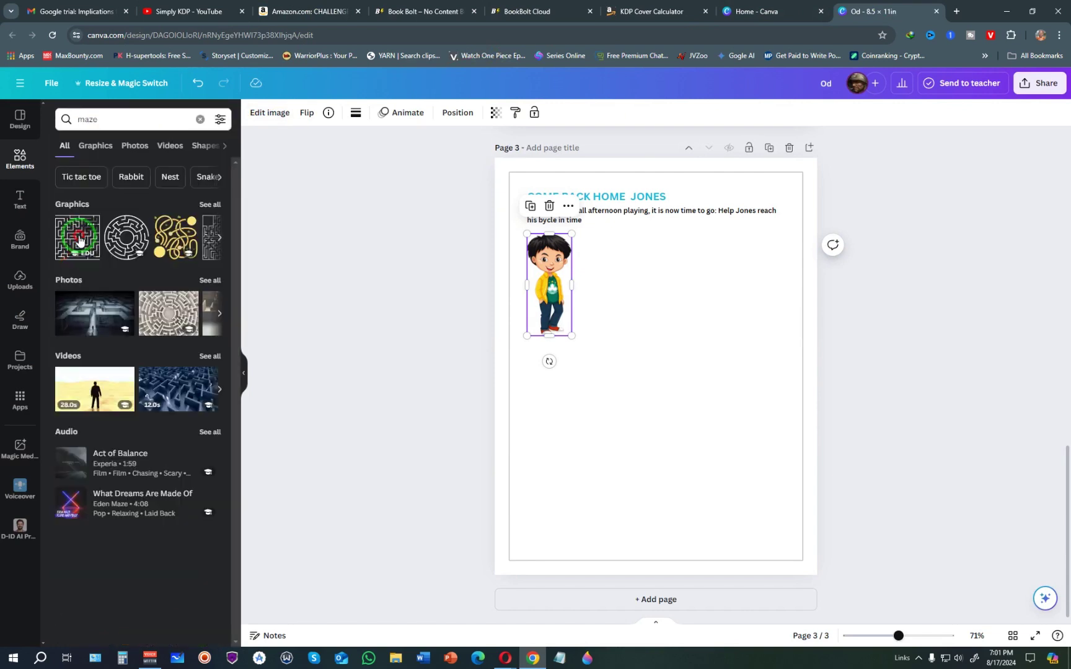
Step: Add the square maze graphic, enlarge it across the lower page, and position the boy at its upper-left corner
left_click(79, 240)
left_click_drag(722, 432, 766, 545)
left_click_drag(538, 284, 537, 296)
left_click(630, 335)
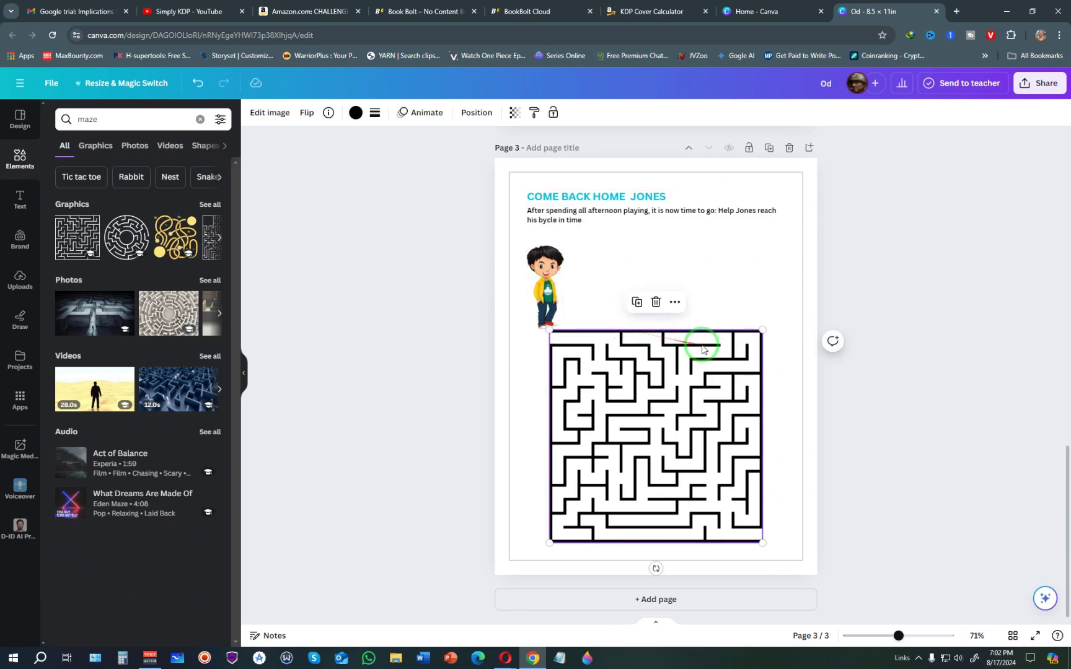
Step: Recolor the maze green, then search elements for "bycycle" and place a small bicycle graphic just below the maze's lower-right corner
left_click(355, 113)
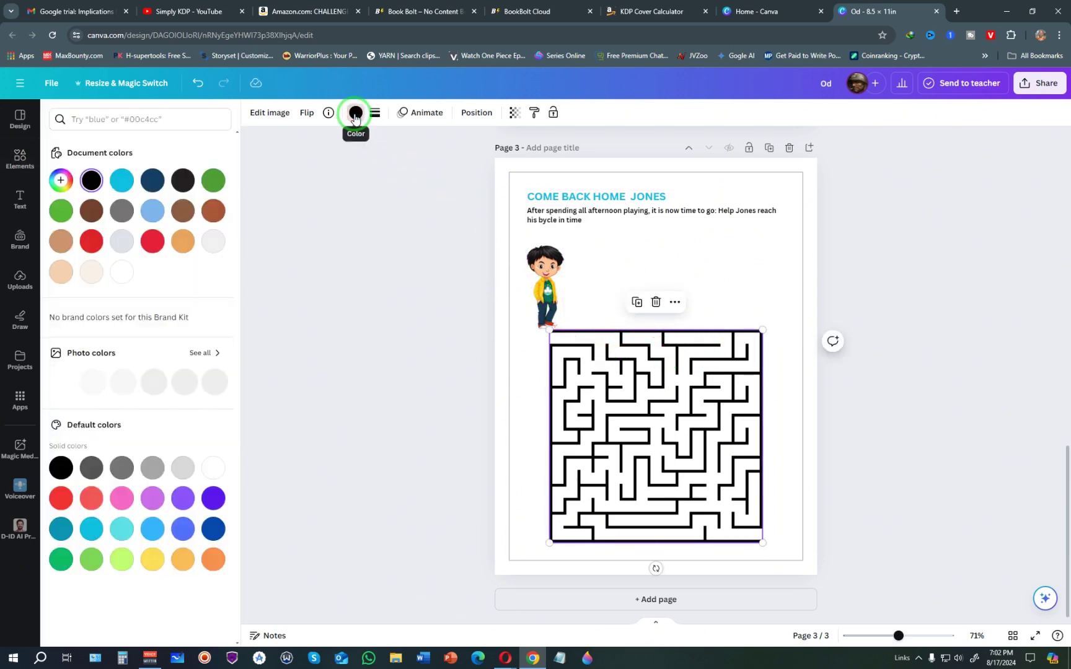
left_click(60, 211)
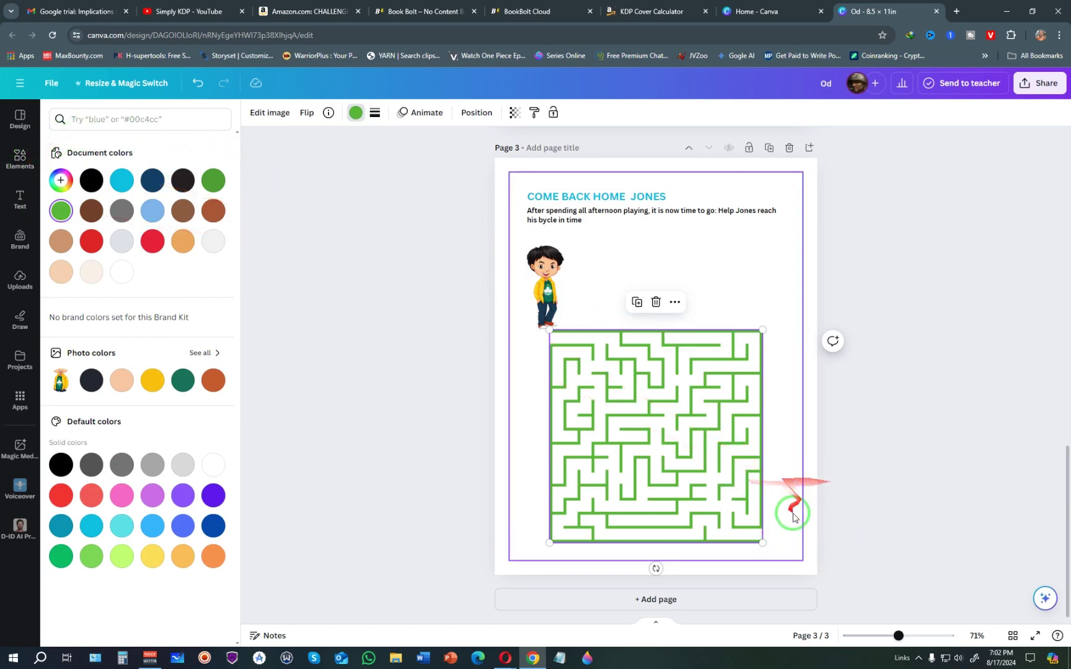
left_click(19, 160)
left_click(94, 119)
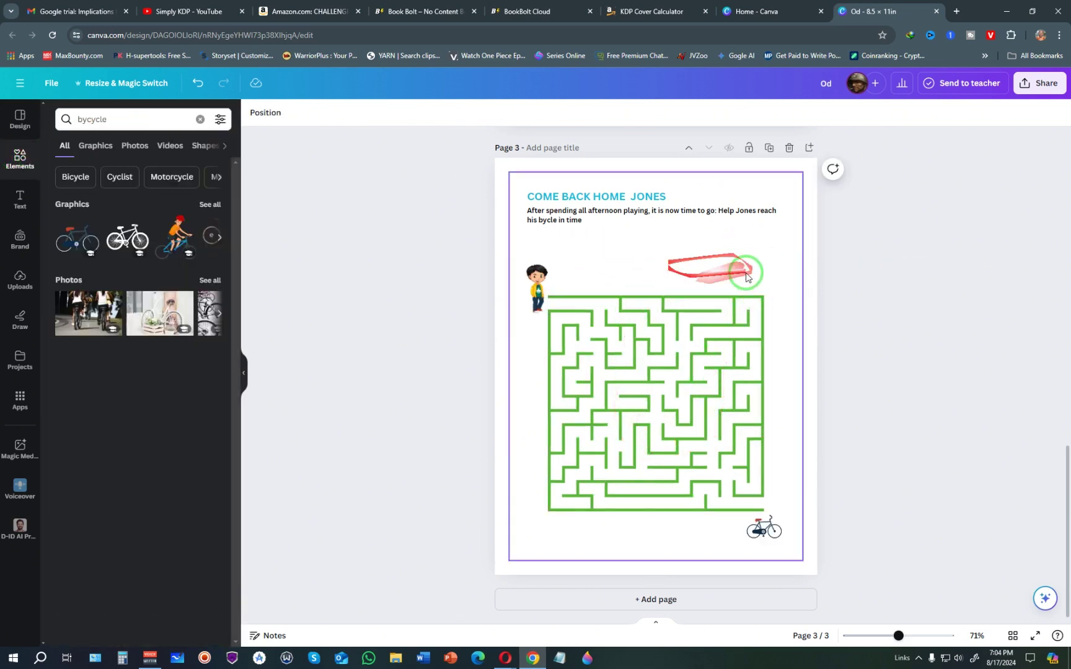
Step: Compare the maze page with the Amazon sample, then review the Odd One Out pages and the finished maze page in the Canva design
left_click(314, 5)
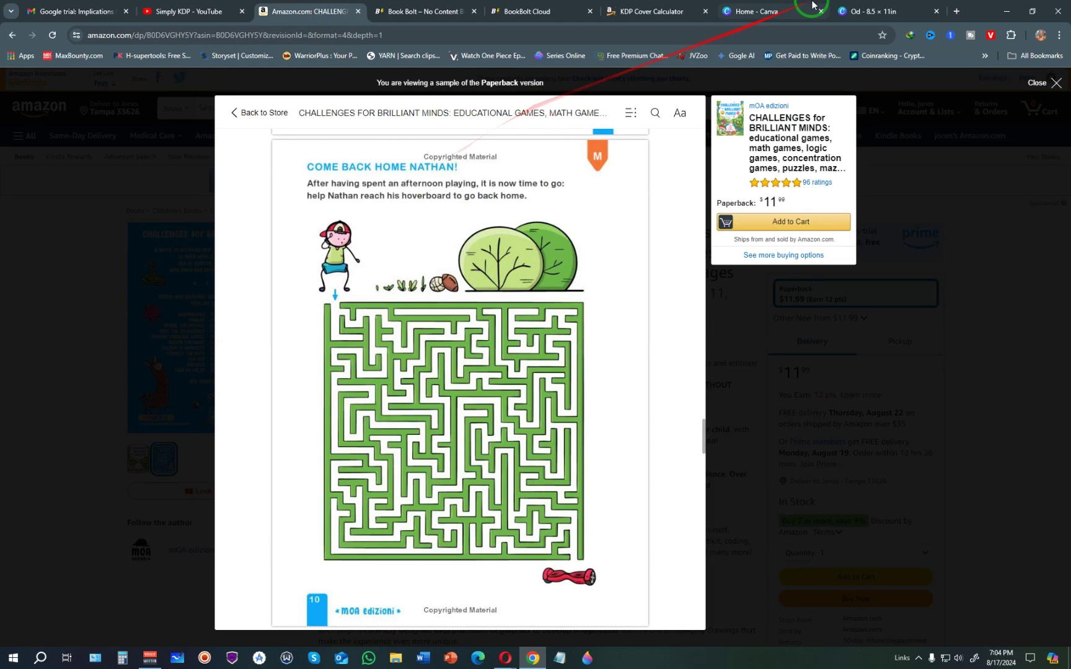
left_click(871, 5)
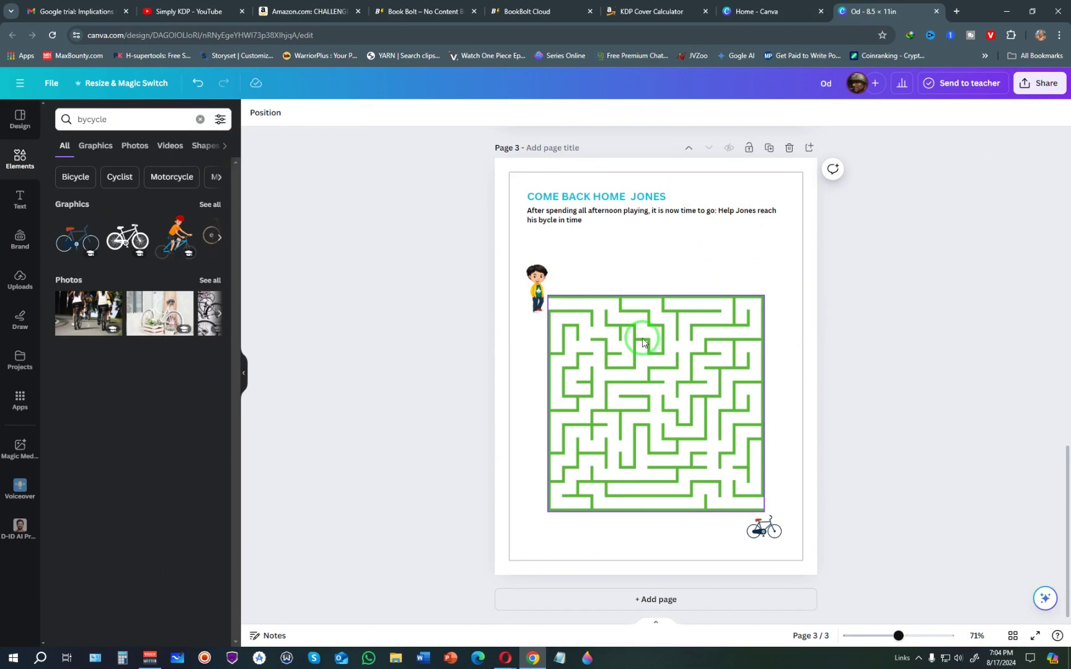
scroll(657, 357, "up", 5)
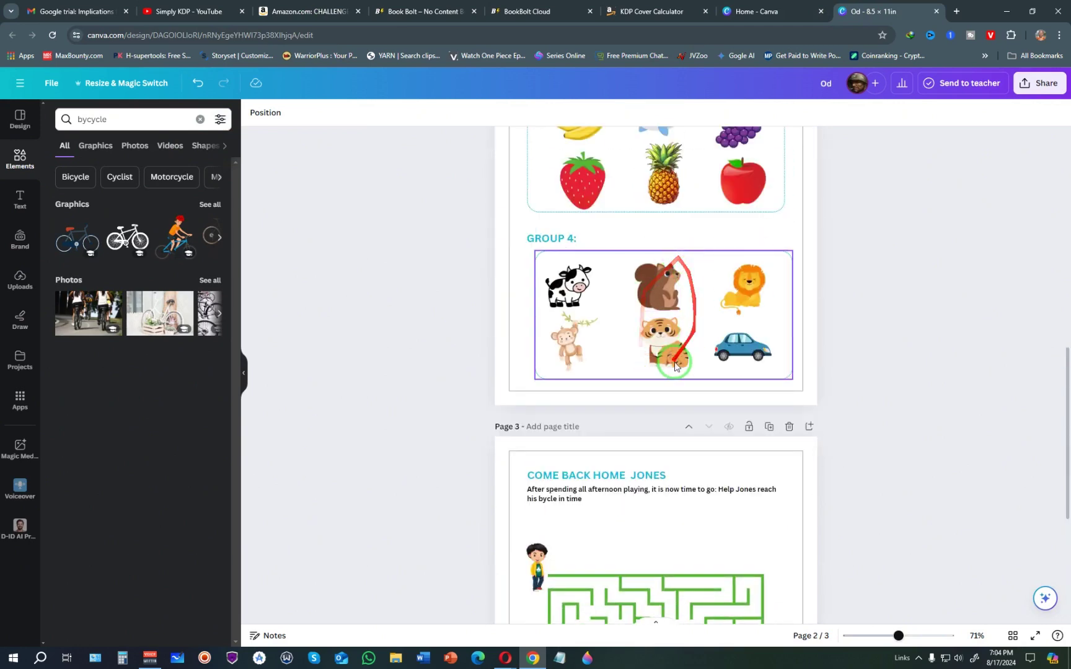
scroll(639, 376, "down", 5)
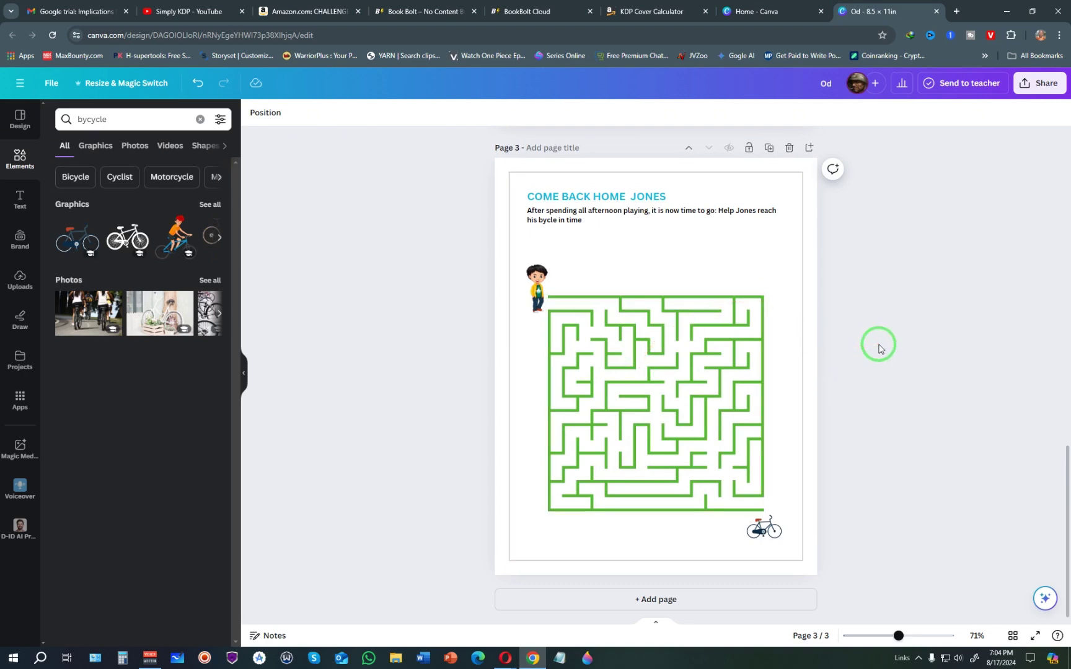
scroll(878, 347, "up", 9)
scroll(620, 204, "up", 5)
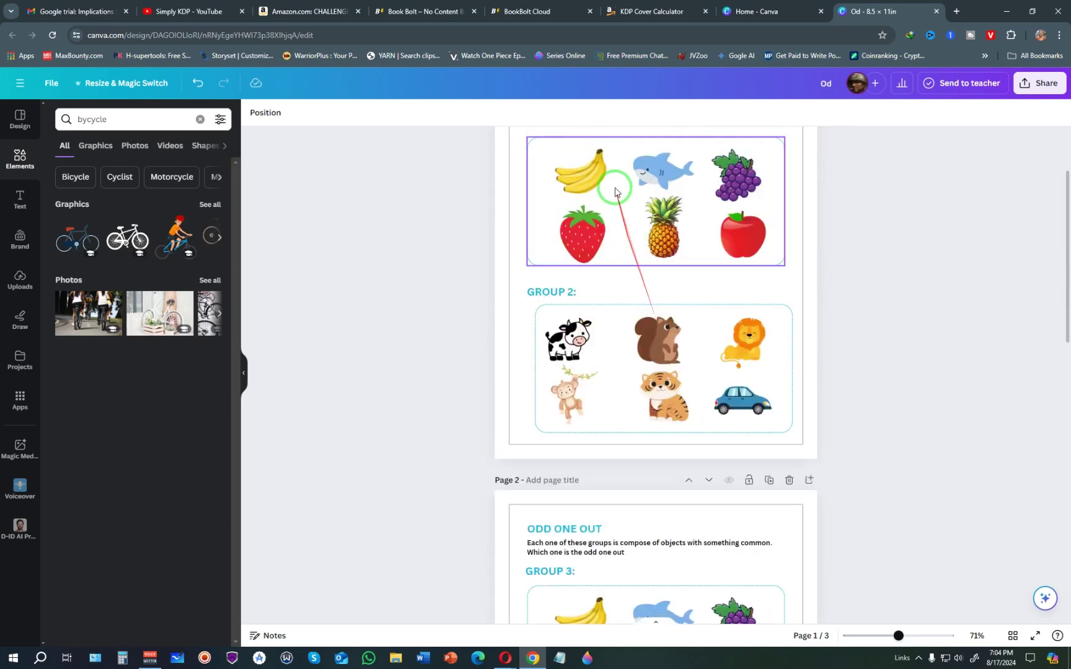
scroll(605, 298, "down", 6)
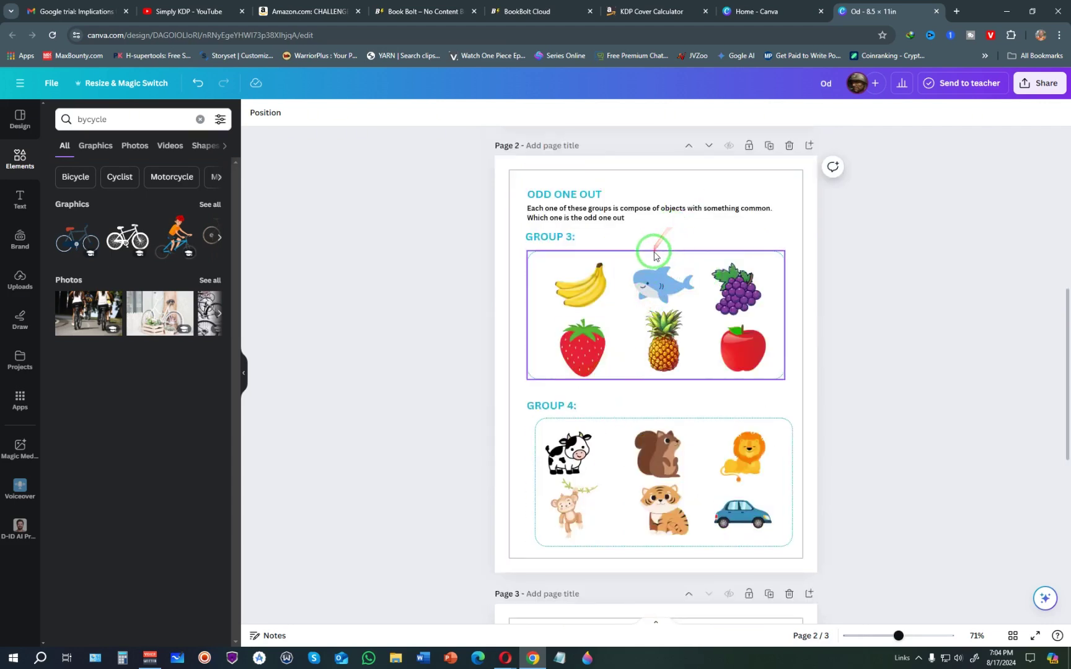
scroll(654, 254, "down", 5)
scroll(629, 338, "down", 2)
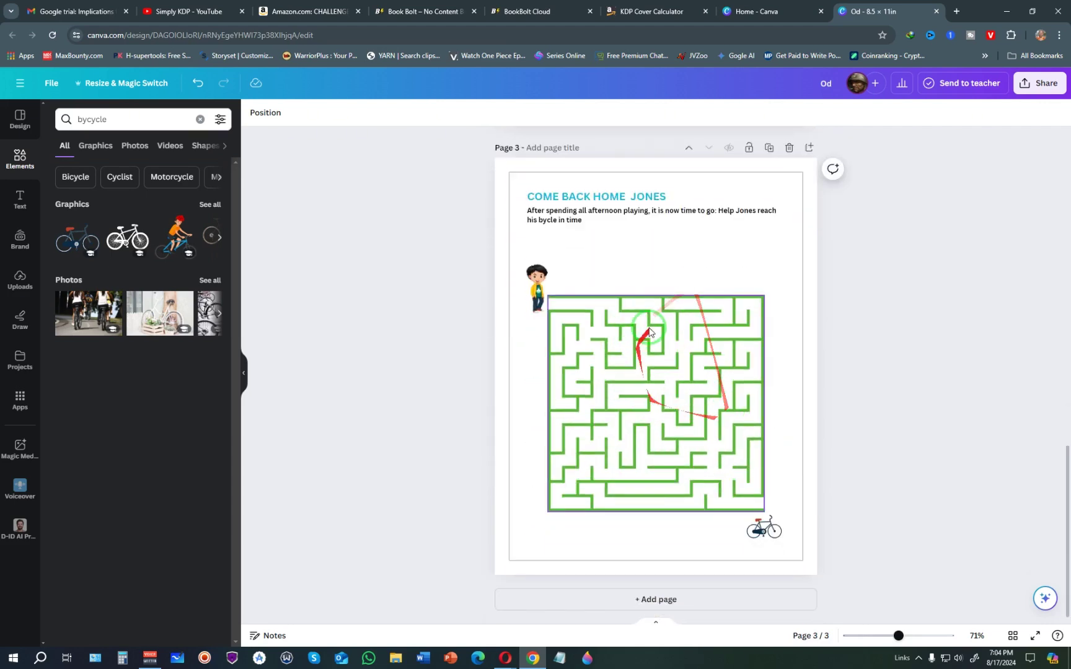